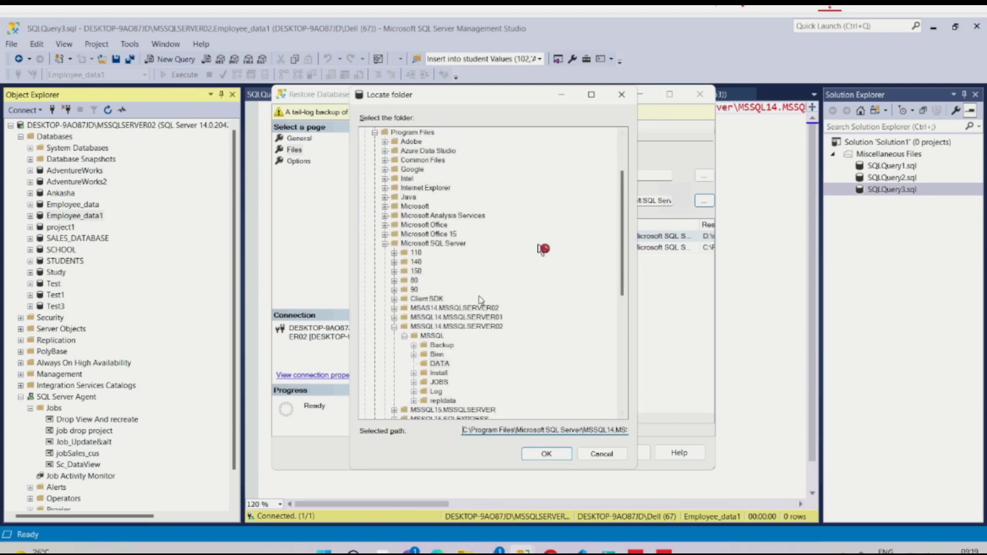
Step: Set the log file folder for the relocated files to D:\sqlbackup and check the Restore As paths
{"action": "scroll", "coordinate": [479, 301], "scroll_direction": "down", "scroll_amount": 9}
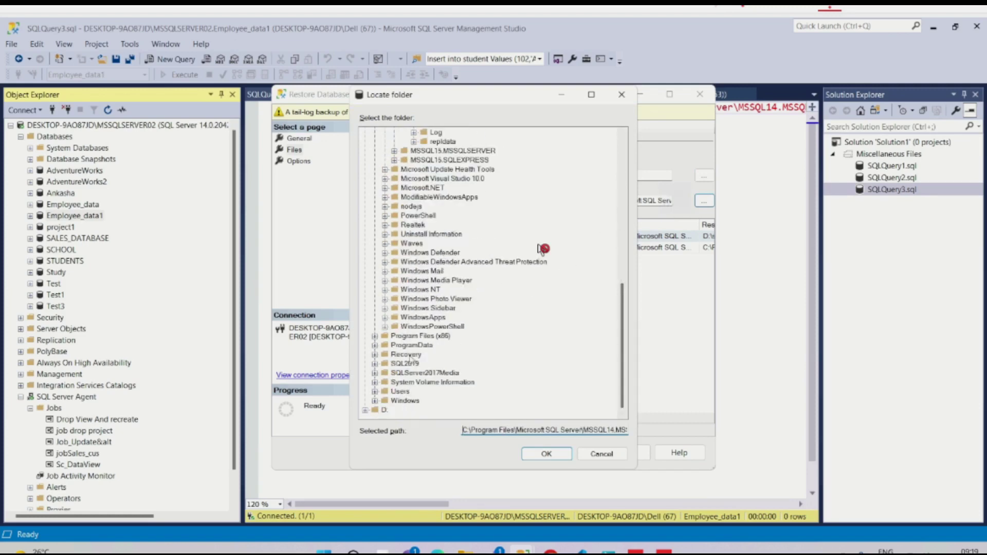
{"action": "double_click", "coordinate": [374, 411]}
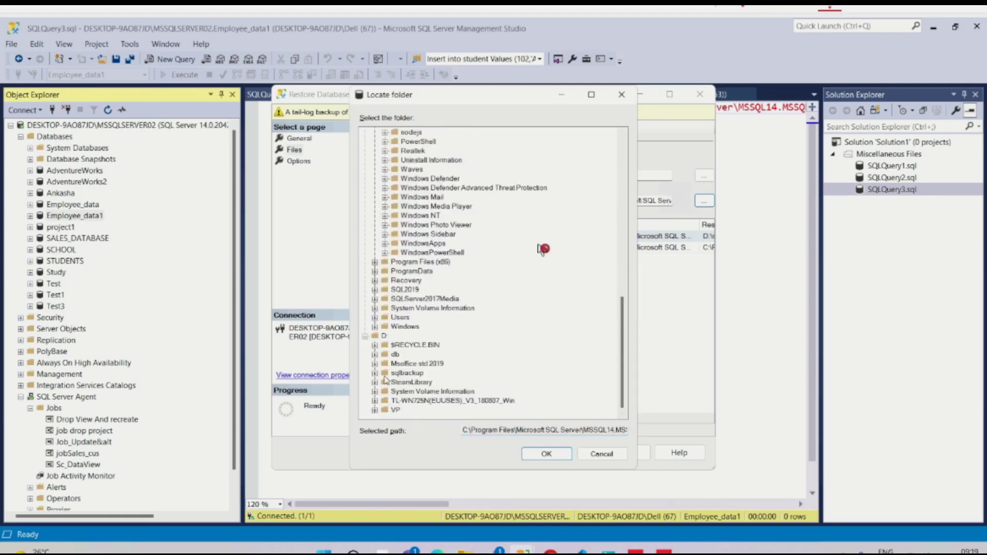
{"action": "left_click", "coordinate": [386, 376]}
{"action": "left_click", "coordinate": [546, 455]}
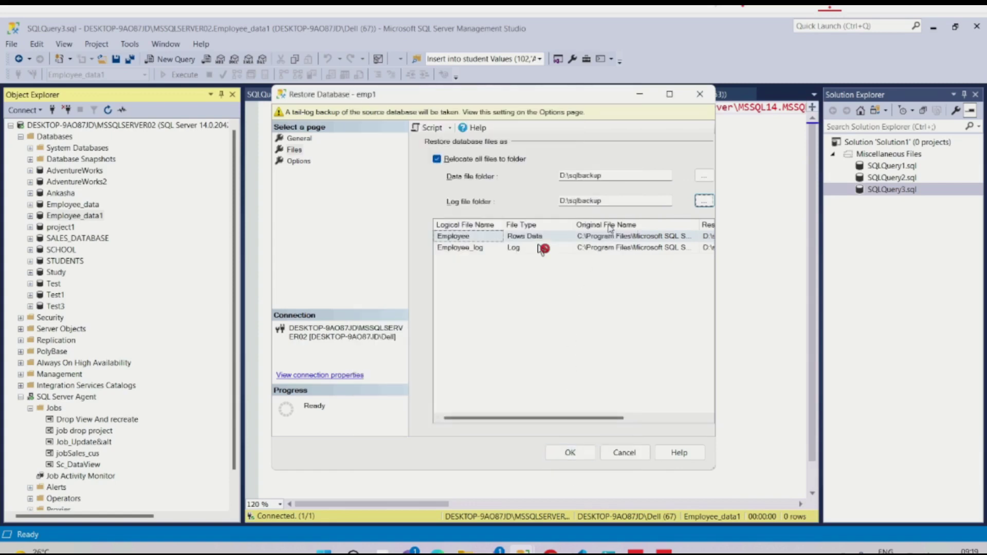
{"action": "left_click_drag", "start_coordinate": [594, 419], "coordinate": [695, 420]}
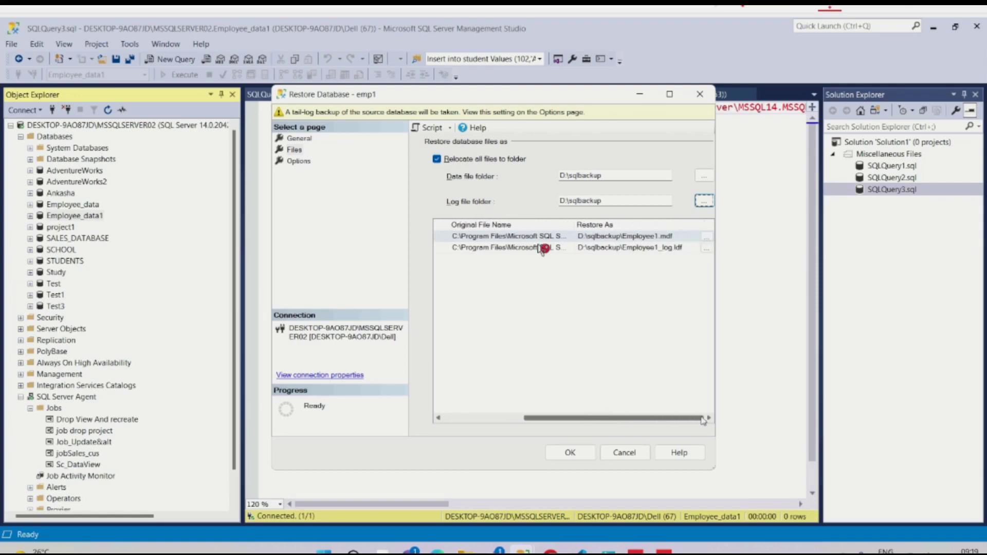
Step: Turn off the tail-log backup before restore and run the restore of database emp1
{"action": "left_click", "coordinate": [298, 161]}
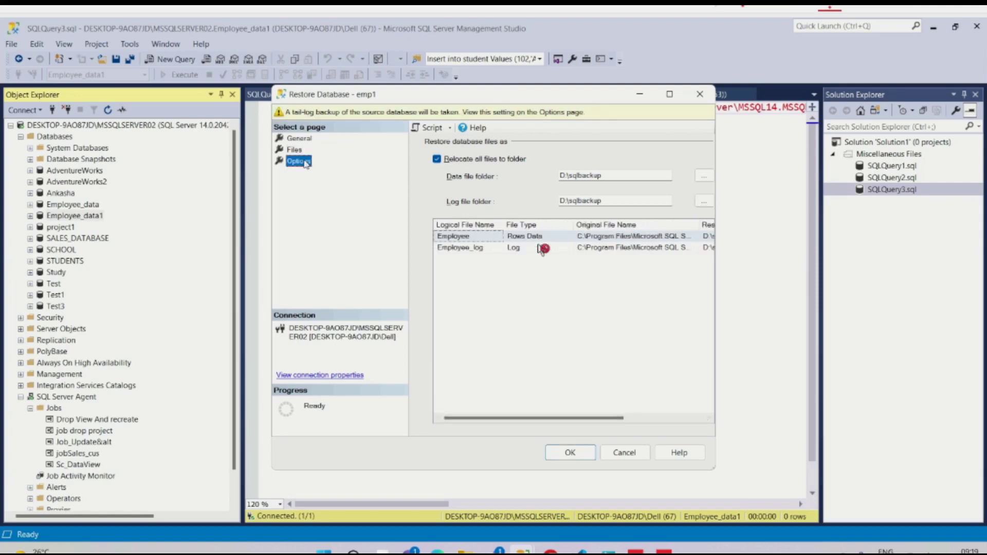
{"action": "left_click", "coordinate": [438, 269]}
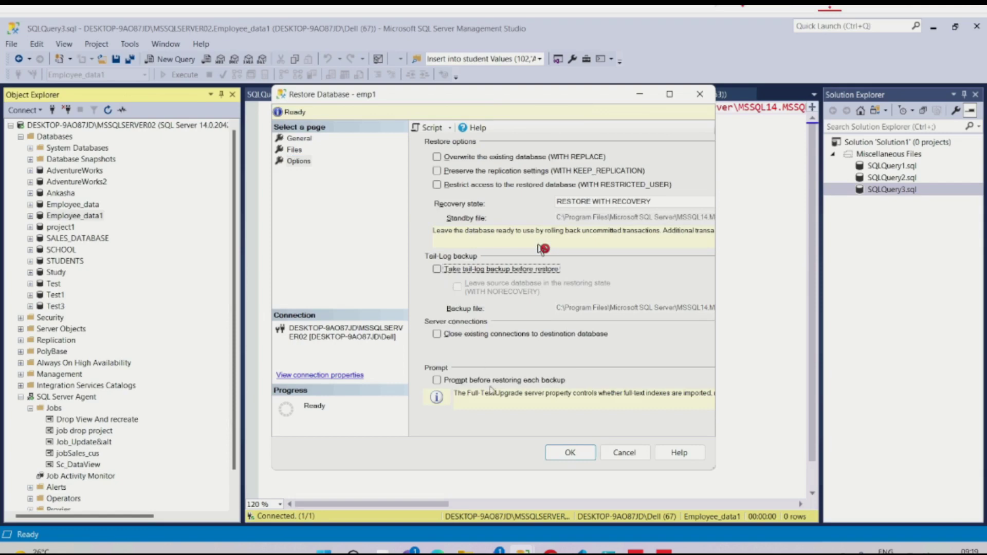
{"action": "left_click", "coordinate": [557, 457]}
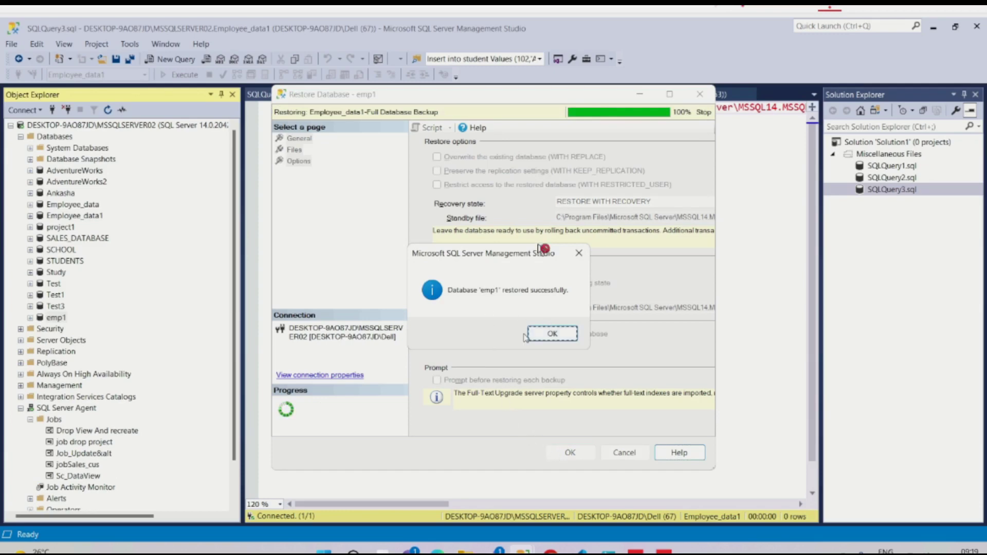
{"action": "left_click", "coordinate": [540, 249]}
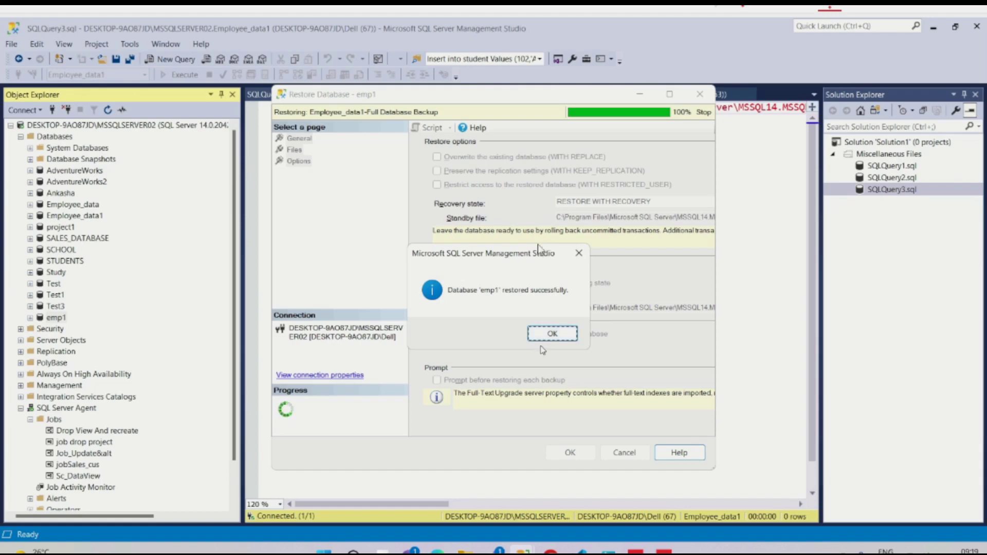
{"action": "key", "text": "Return"}
Step: Expand the restored emp1 database and its tables to inspect them
{"action": "right_click", "coordinate": [50, 315]}
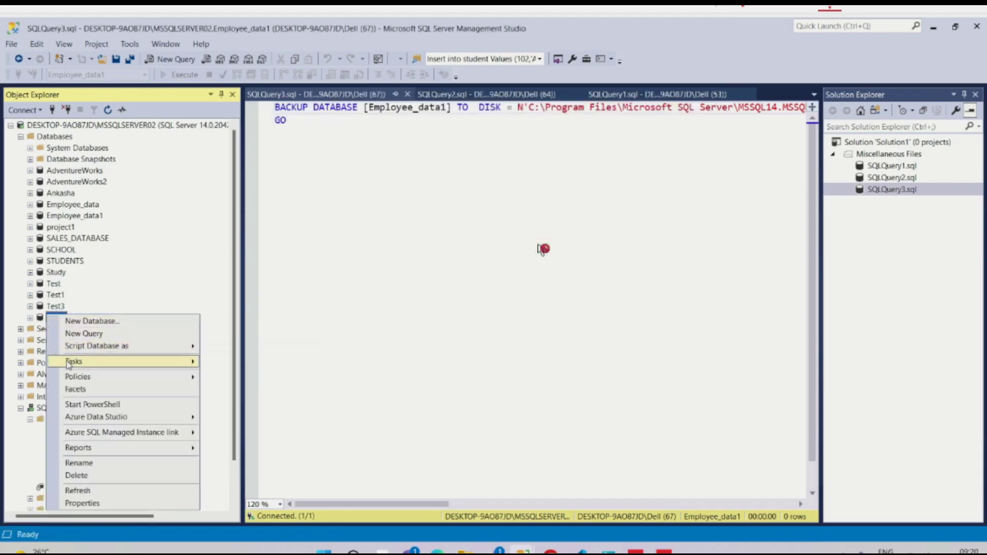
{"action": "key", "text": "Escape"}
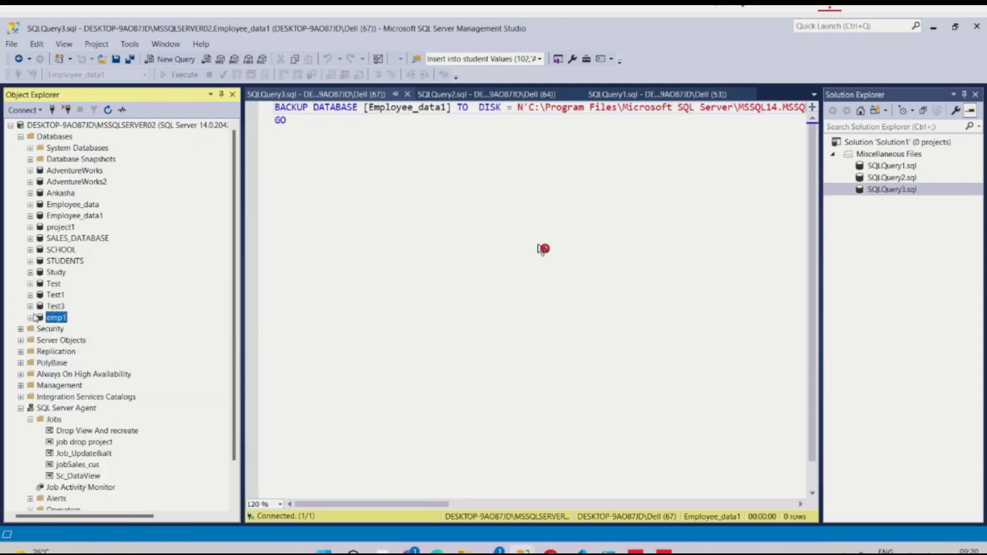
{"action": "left_click", "coordinate": [30, 318]}
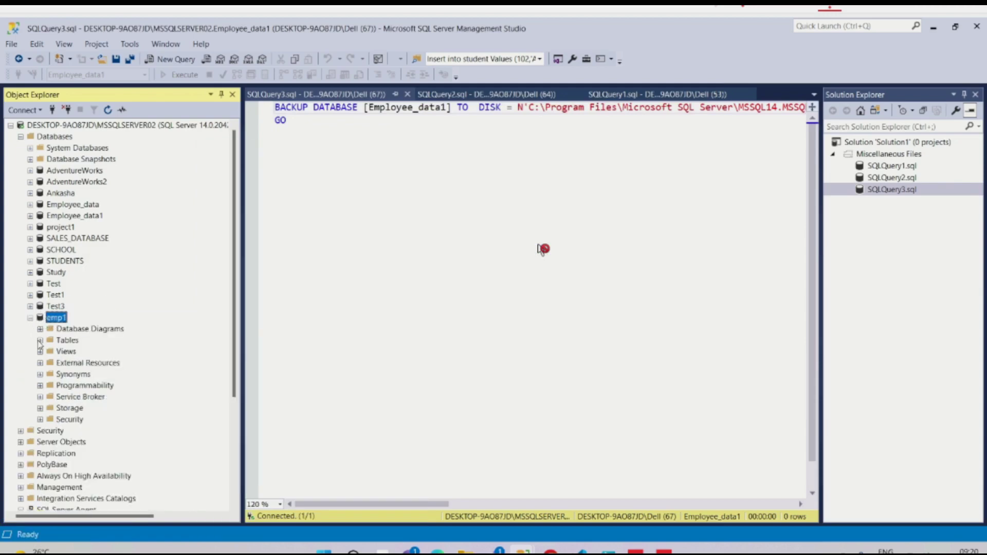
{"action": "left_click", "coordinate": [40, 340]}
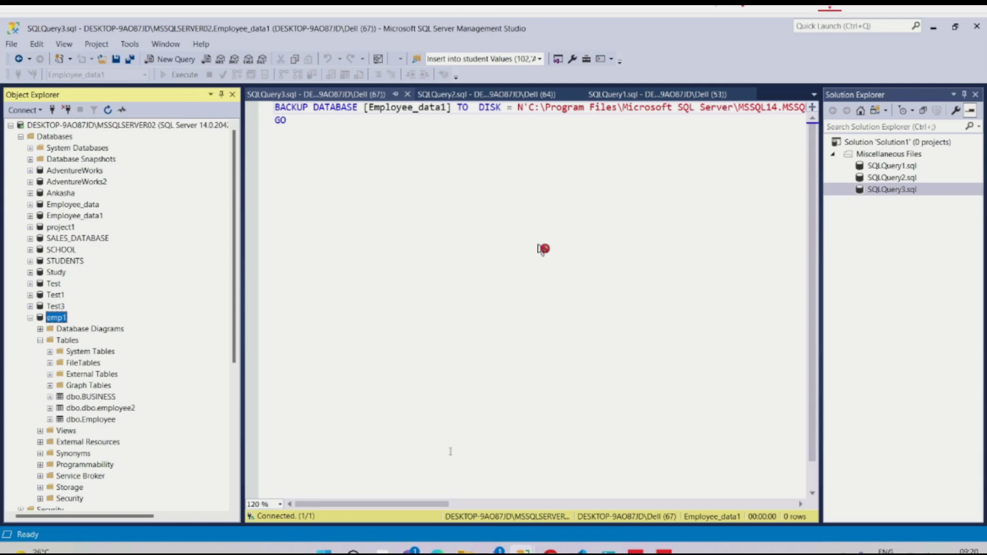
Step: Switch to File Explorer and check the backupof emp file and the restored database files in the sqlbackup folder
{"action": "left_click", "coordinate": [465, 550]}
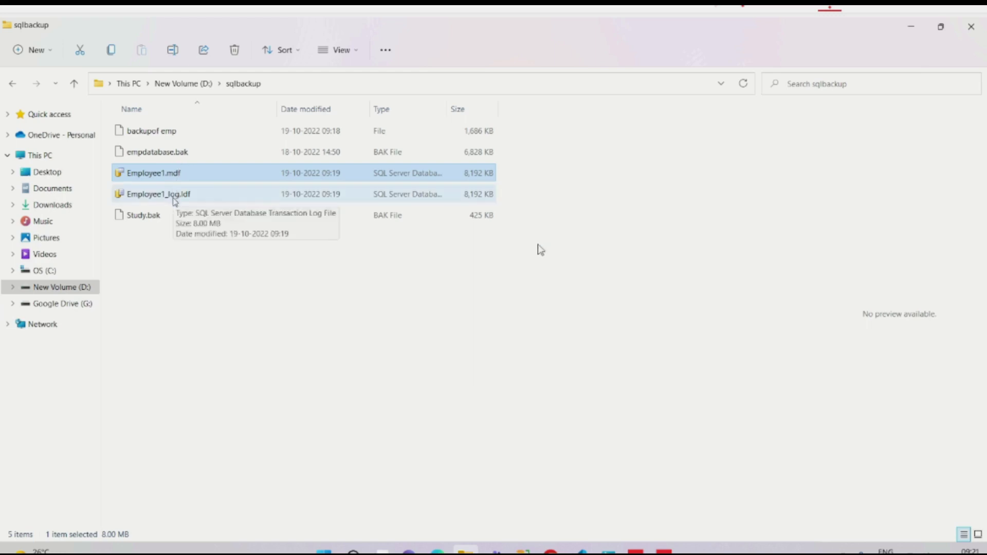
{"action": "double_click", "coordinate": [166, 135]}
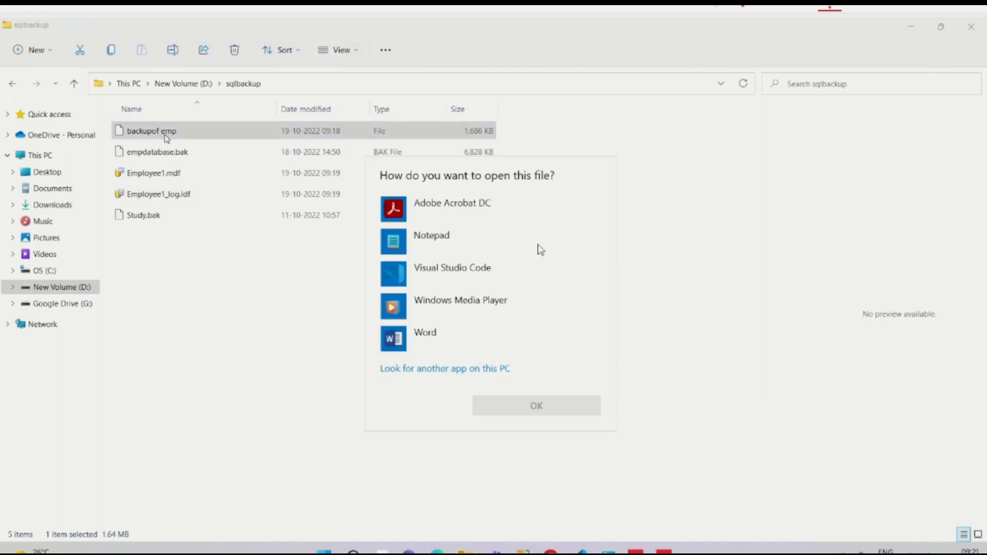
{"action": "left_click", "coordinate": [540, 250]}
{"action": "left_click", "coordinate": [646, 391]}
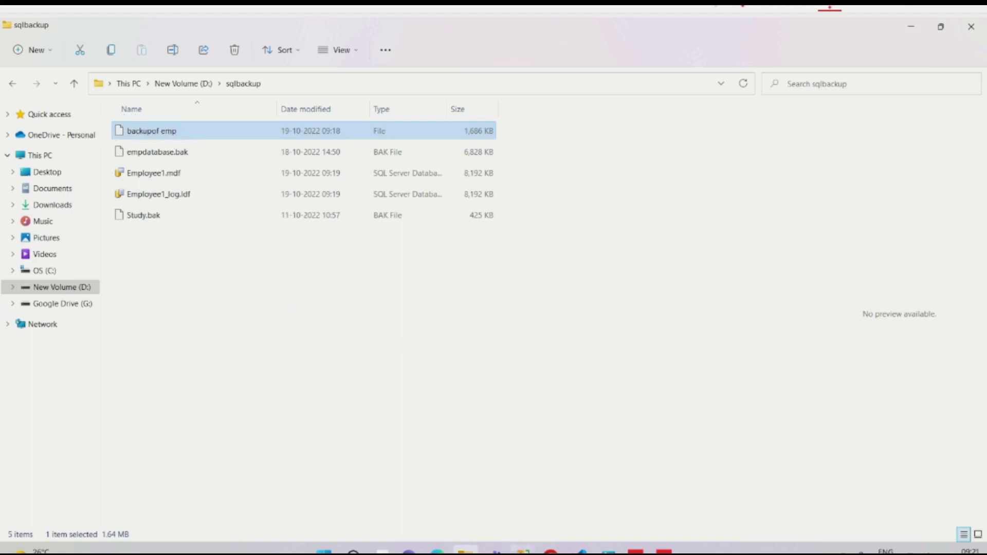
Step: Return to SQL Server Management Studio and start a new database restore with Device as the source
{"action": "left_click", "coordinate": [522, 550]}
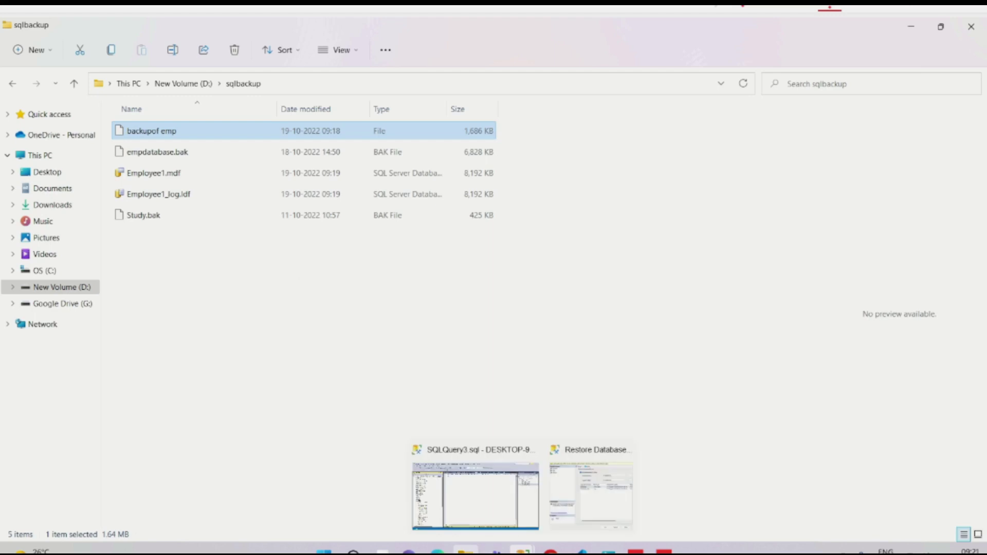
{"action": "left_click", "coordinate": [516, 494]}
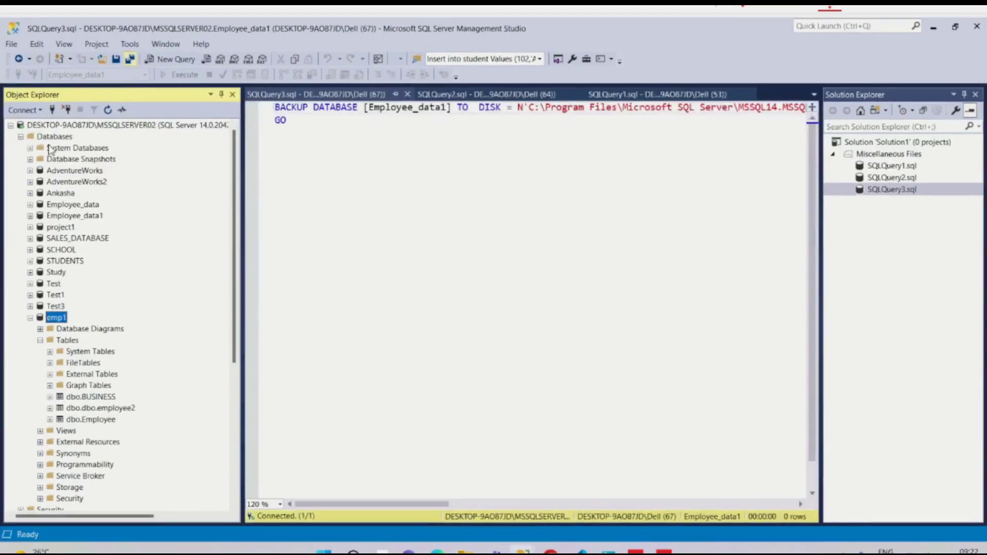
{"action": "right_click", "coordinate": [49, 139]}
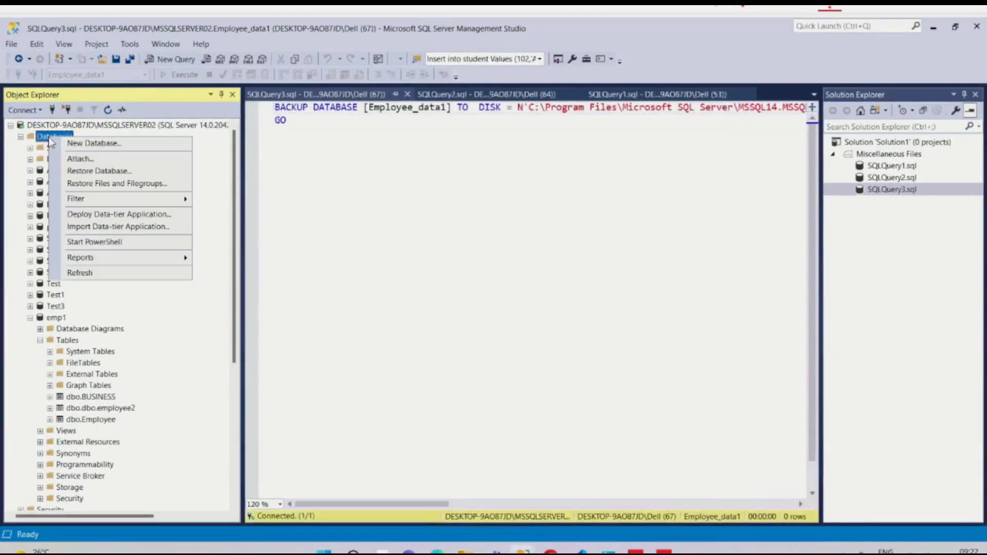
{"action": "left_click", "coordinate": [106, 176]}
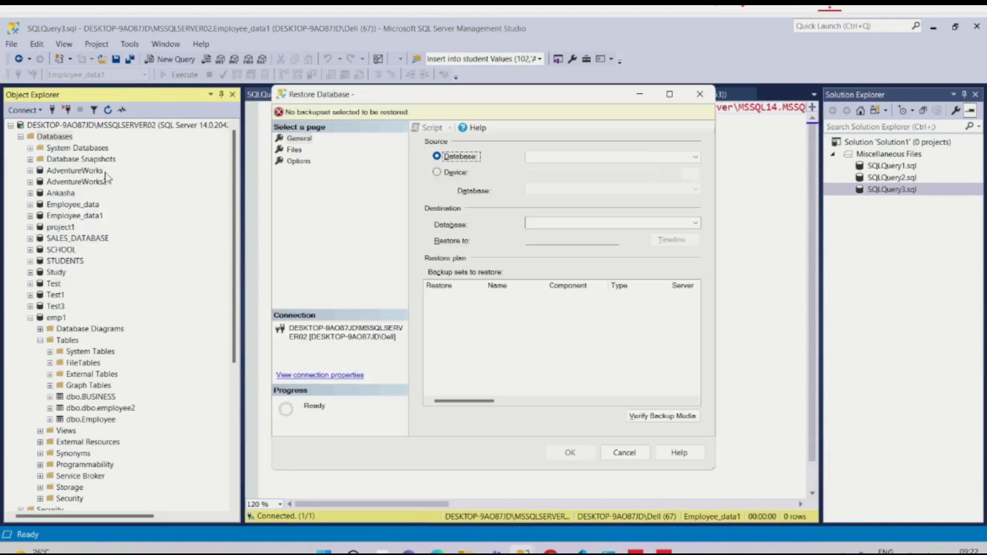
{"action": "left_click", "coordinate": [437, 173]}
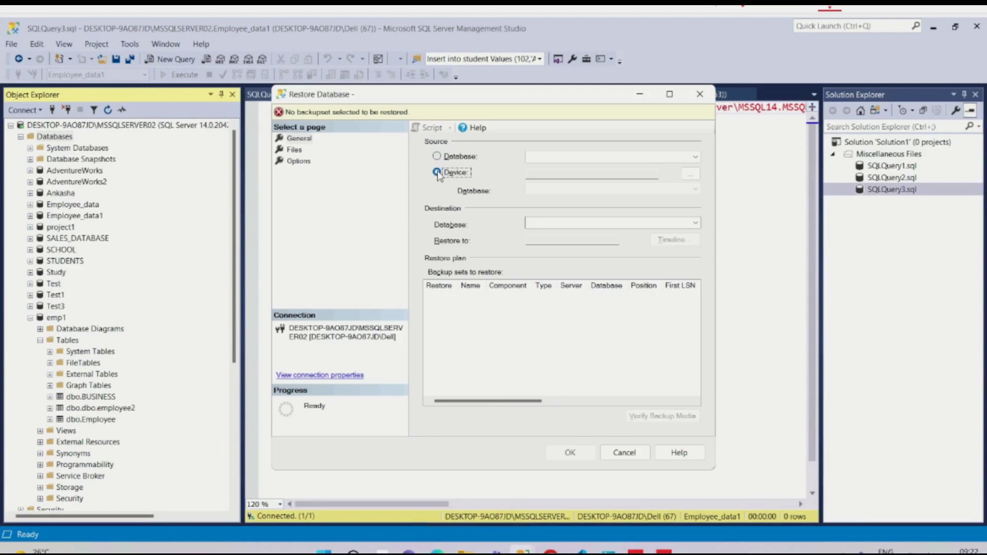
Step: Browse to D:\sqlbackup for a backup file to add as the restore media
{"action": "left_click", "coordinate": [695, 175]}
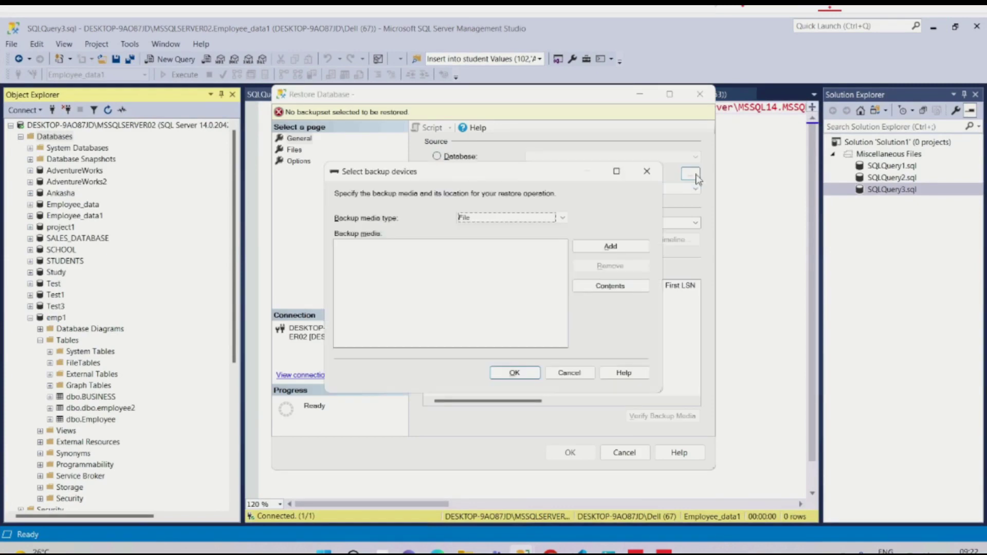
{"action": "left_click", "coordinate": [611, 246]}
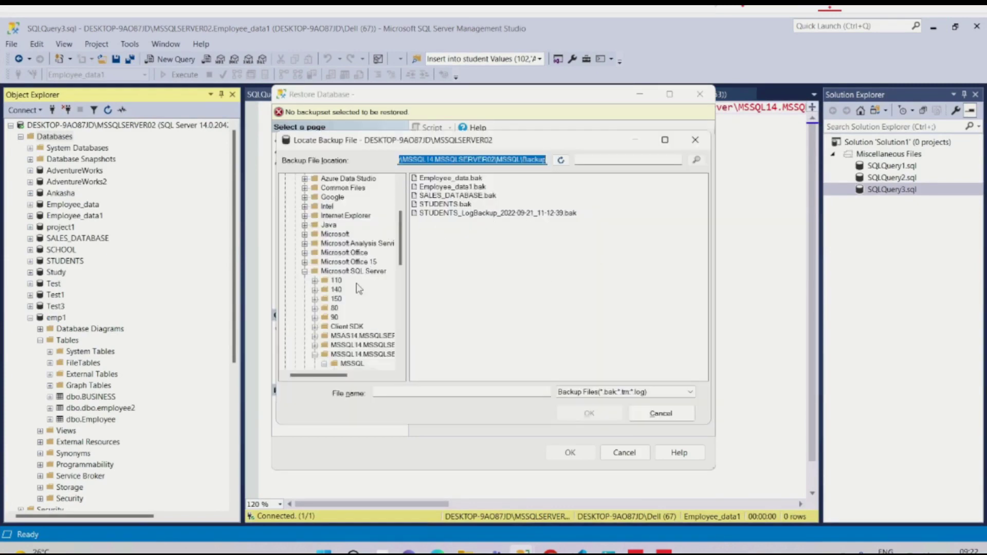
{"action": "scroll", "coordinate": [324, 304], "scroll_direction": "down", "scroll_amount": 10}
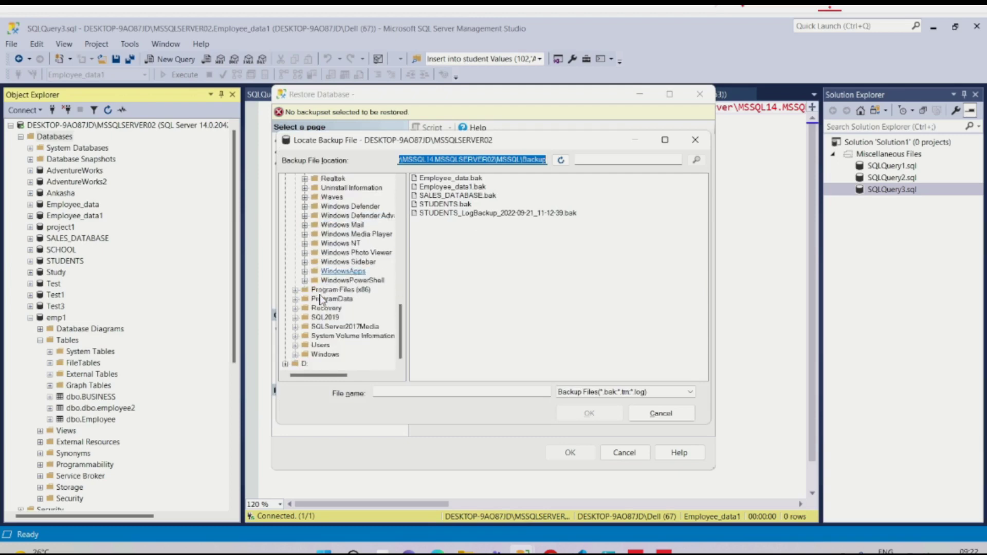
{"action": "left_click", "coordinate": [285, 364]}
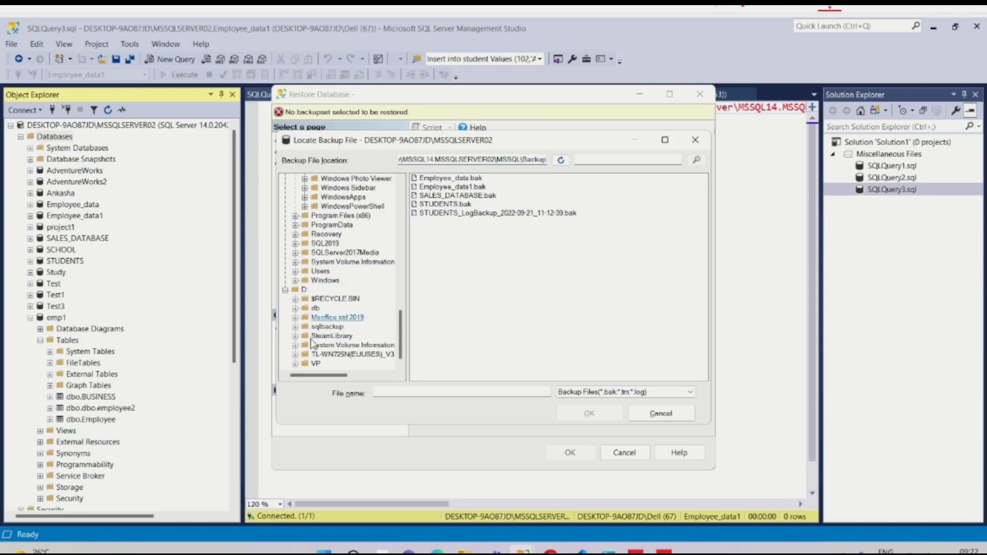
{"action": "left_click", "coordinate": [324, 327]}
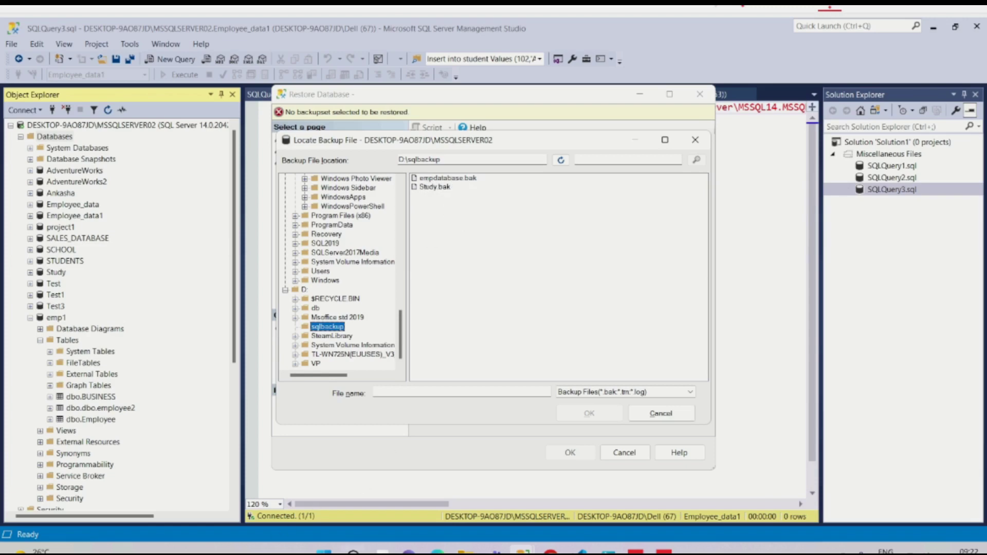
Step: Switch to File Explorer and compare the empdatabase.bak, Study.bak and backupof emp files in the sqlbackup folder
{"action": "left_click", "coordinate": [465, 549]}
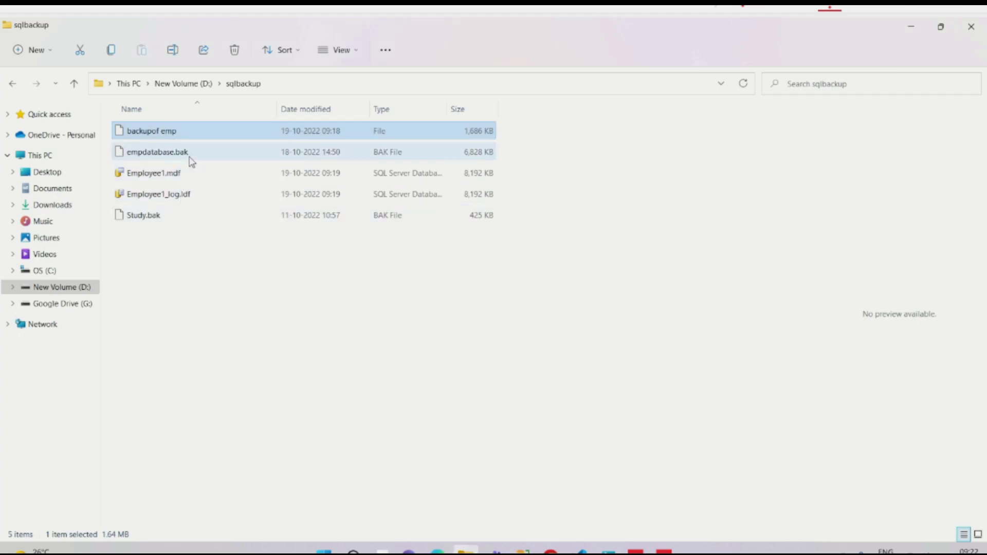
{"action": "left_click", "coordinate": [158, 155]}
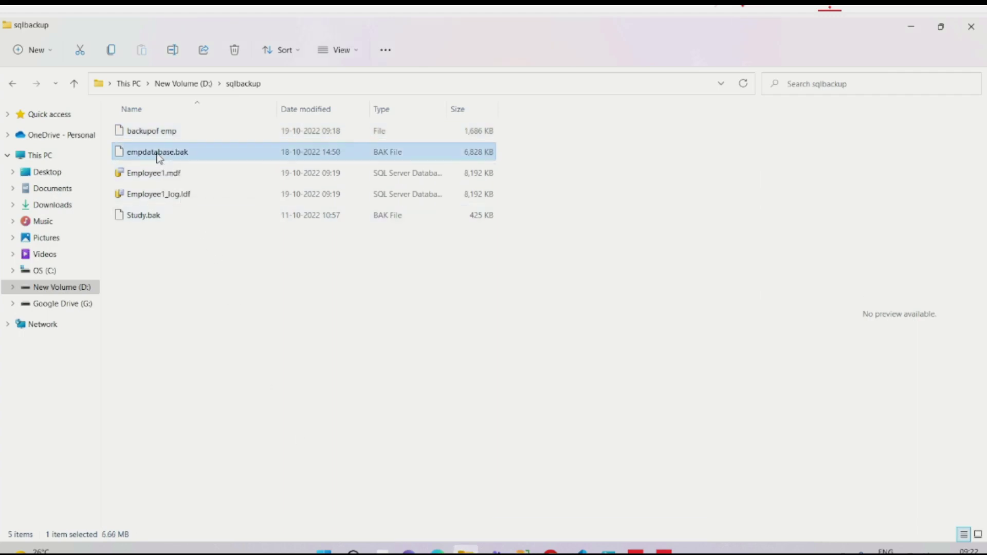
{"action": "left_click", "coordinate": [137, 220]}
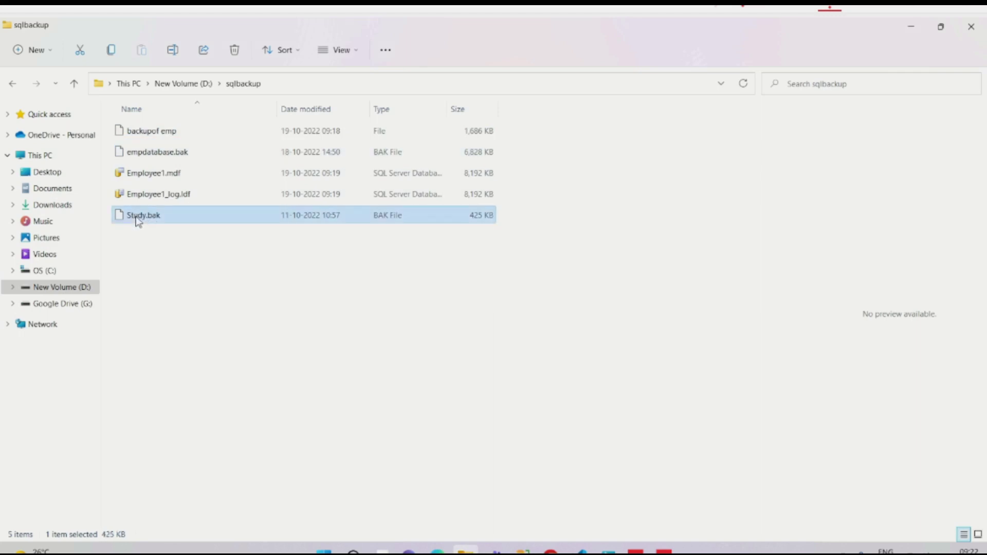
{"action": "left_click", "coordinate": [165, 133]}
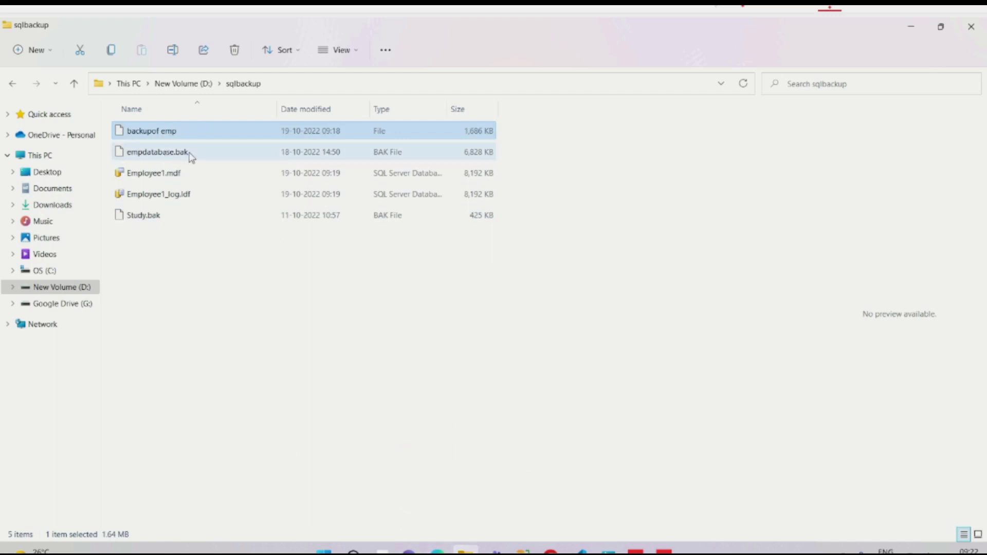
{"action": "mouse_move", "coordinate": [465, 552]}
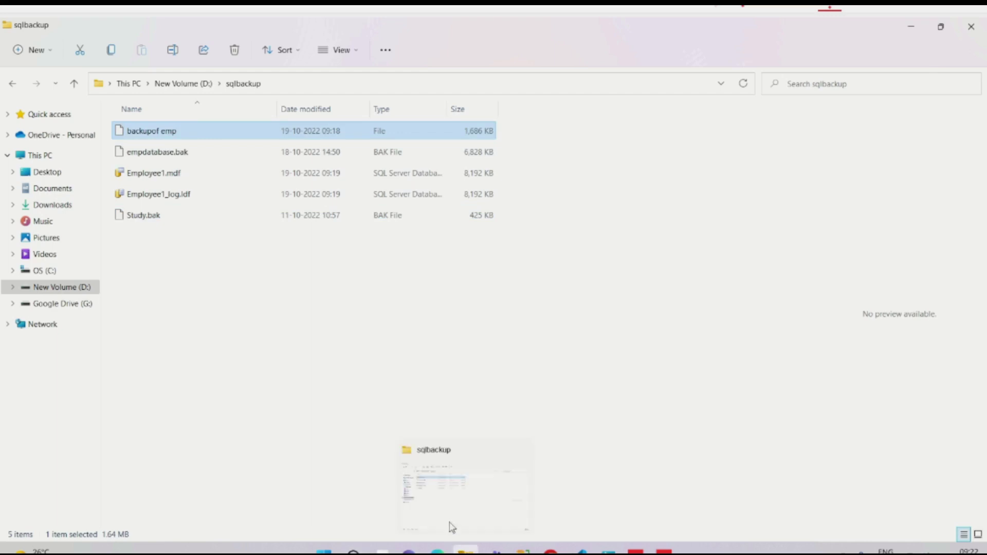
{"action": "left_click", "coordinate": [460, 489]}
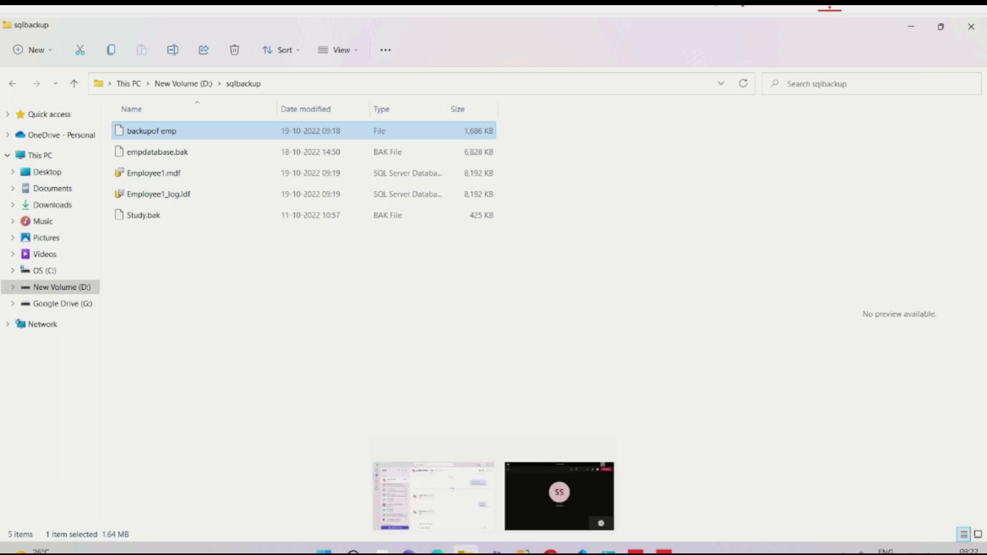
Step: Switch back to the backup file selection in SQL Server Management Studio and cancel it along with the backup device selection
{"action": "mouse_move", "coordinate": [466, 551]}
{"action": "mouse_move", "coordinate": [523, 551]}
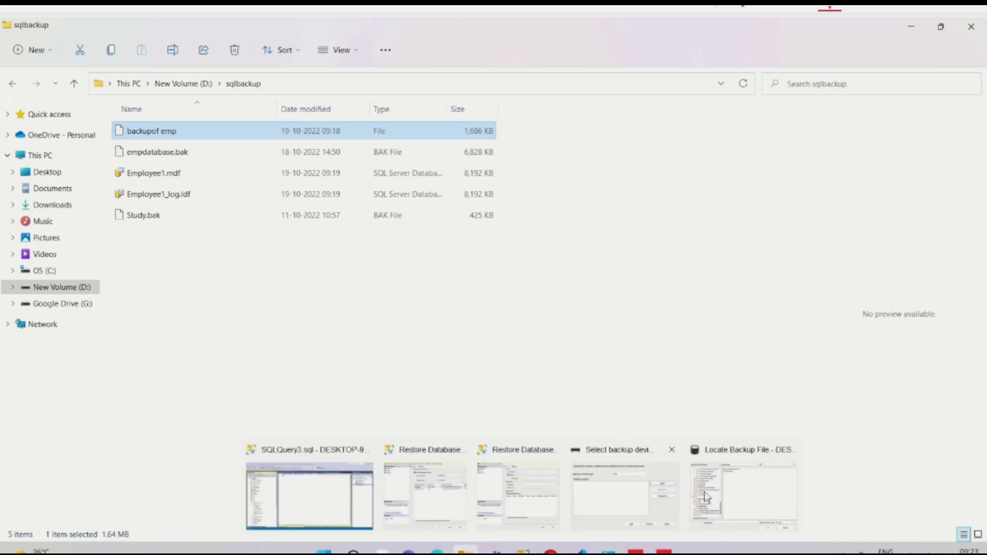
{"action": "left_click", "coordinate": [743, 489]}
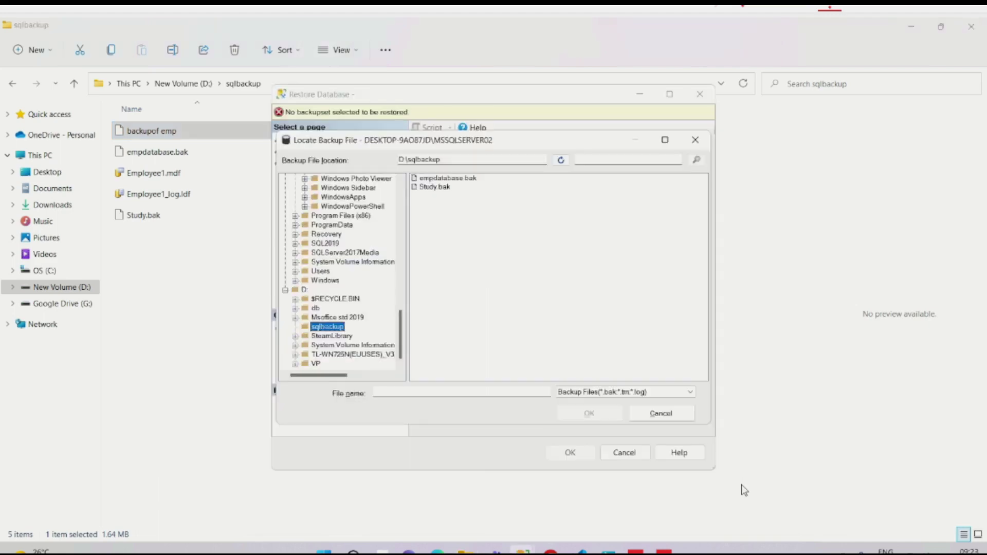
{"action": "left_click", "coordinate": [696, 141]}
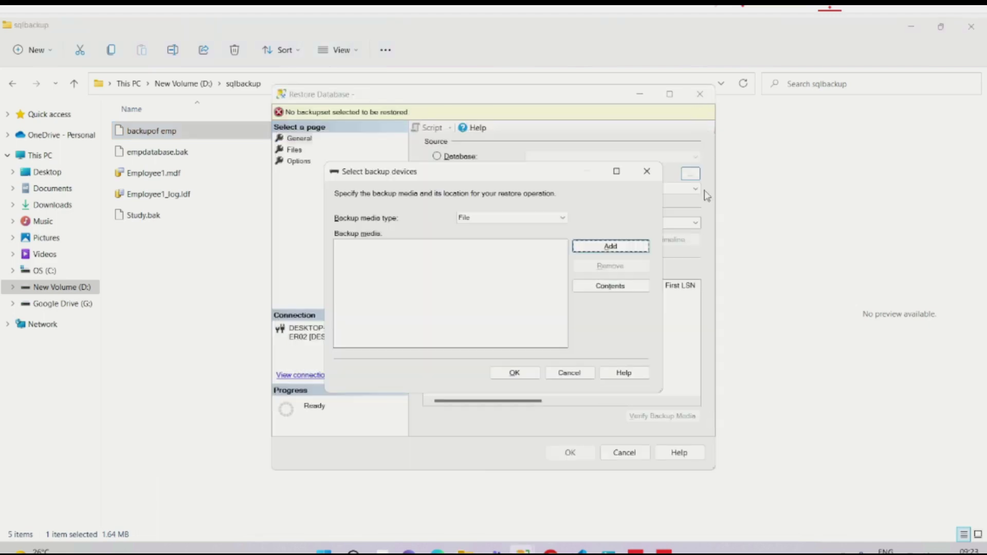
{"action": "left_click", "coordinate": [647, 171]}
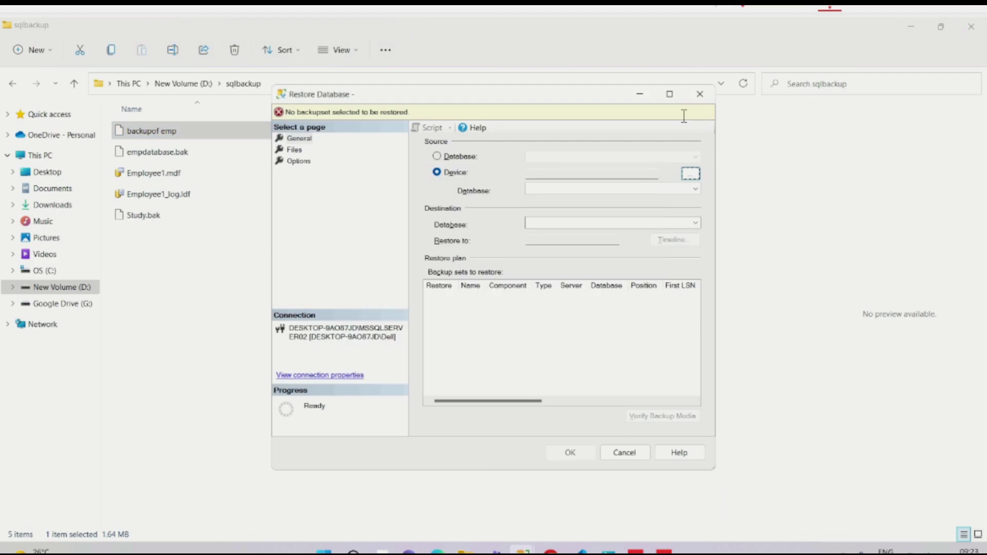
Step: Close the empty database restore window and locate the backupof emp file in the sqlbackup folder in File Explorer
{"action": "left_click", "coordinate": [700, 94]}
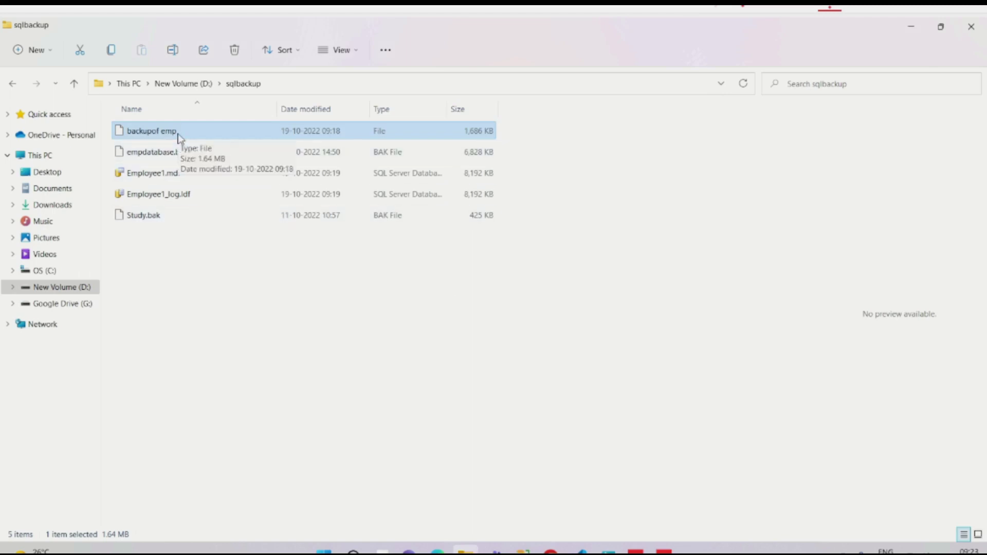
{"action": "mouse_move", "coordinate": [466, 550]}
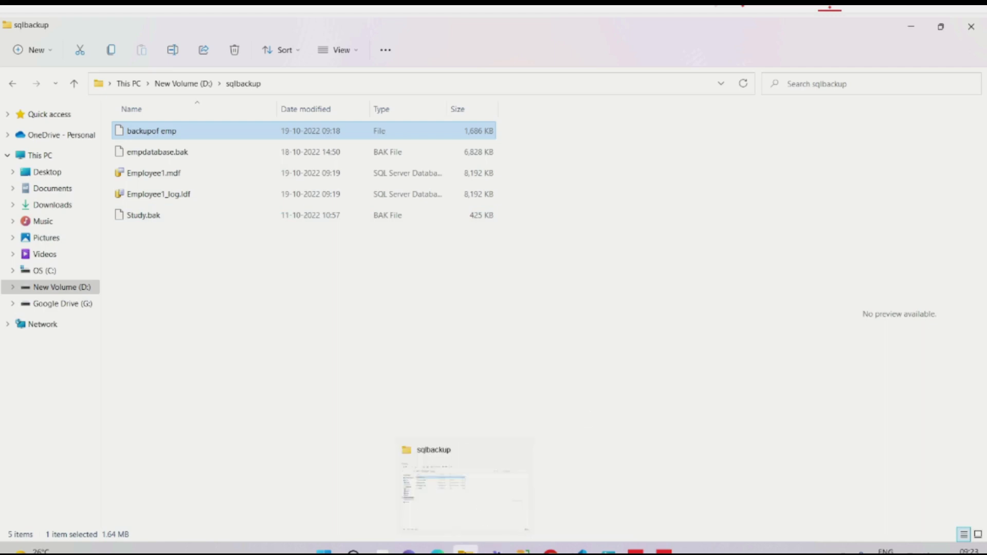
{"action": "key", "text": "alt+Tab"}
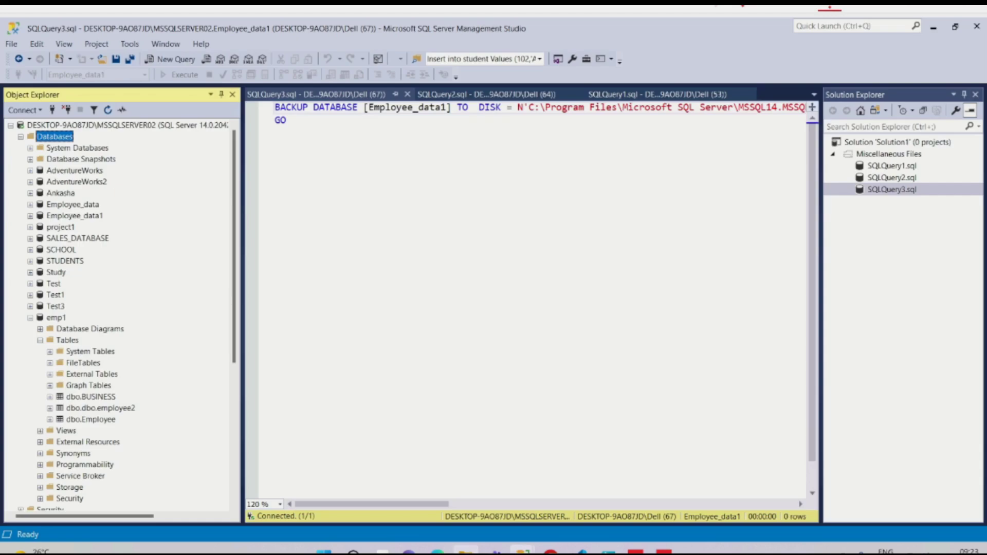
{"action": "key", "text": "alt+Tab"}
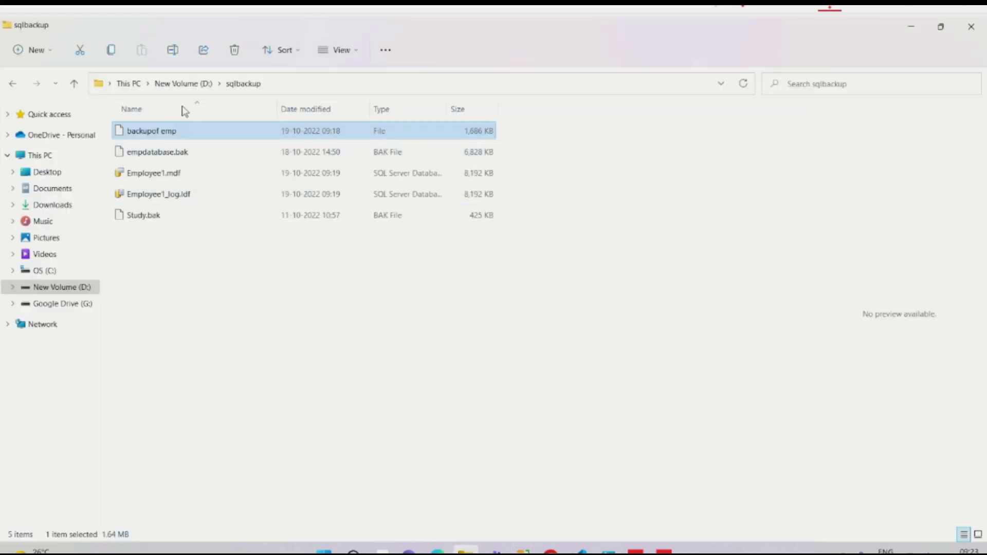
{"action": "left_click", "coordinate": [172, 123]}
{"action": "left_click", "coordinate": [160, 140]}
{"action": "left_click", "coordinate": [489, 350]}
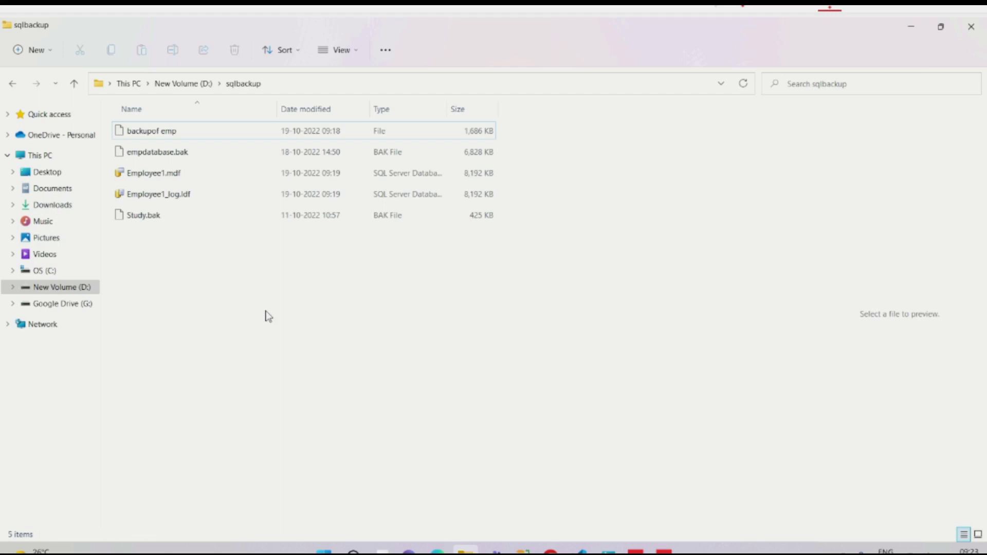
{"action": "left_click", "coordinate": [156, 134]}
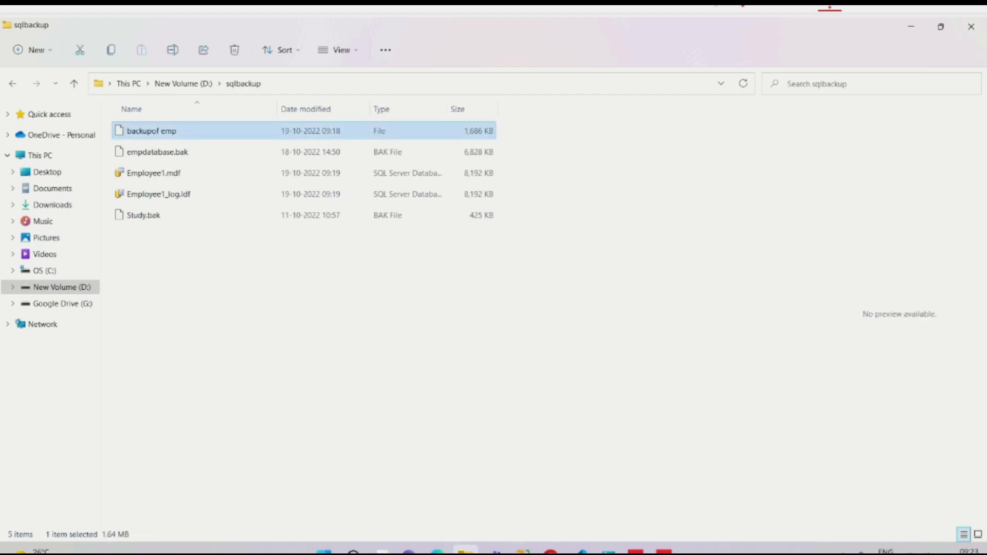
Step: Bring up the pending restore window for database emp3 and close it without restoring
{"action": "mouse_move", "coordinate": [522, 549]}
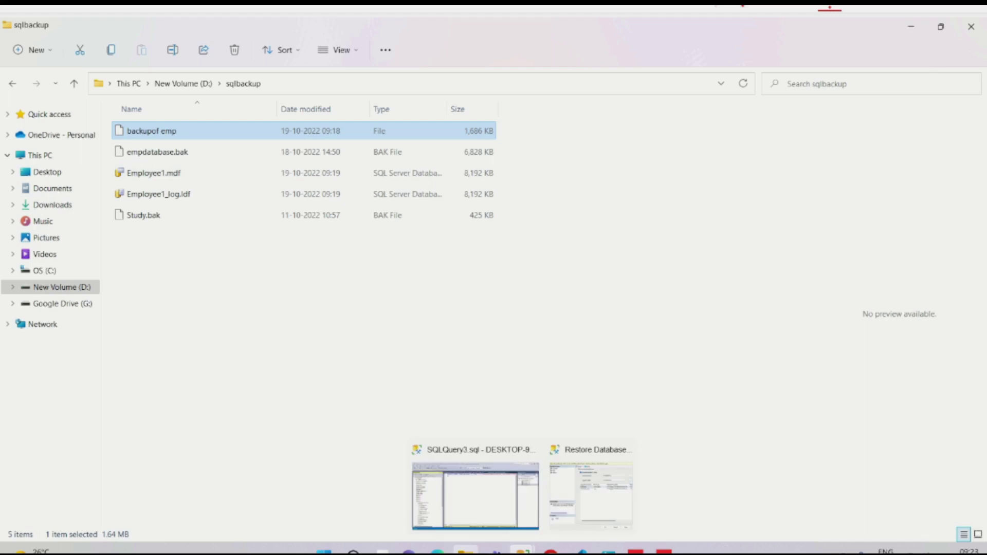
{"action": "left_click", "coordinate": [625, 484]}
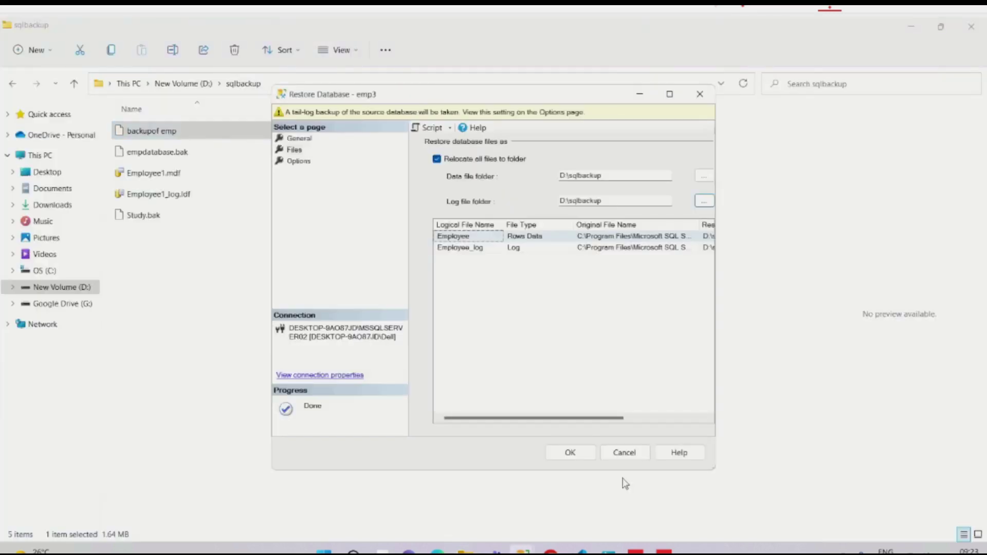
{"action": "left_click", "coordinate": [700, 94]}
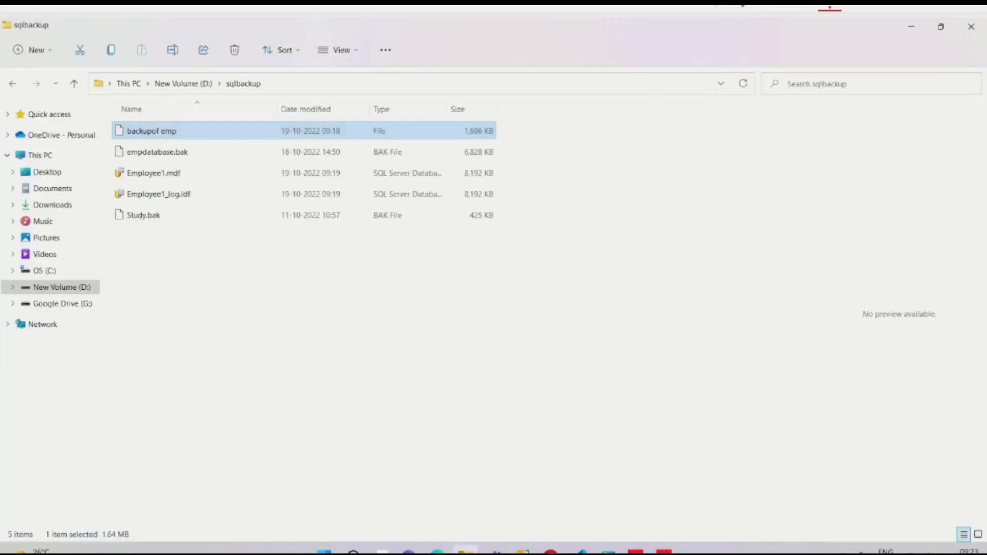
Step: Switch to SQL Server Management Studio and close the SQLQuery3.sql and SQLQuery2.sql query windows
{"action": "mouse_move", "coordinate": [523, 550]}
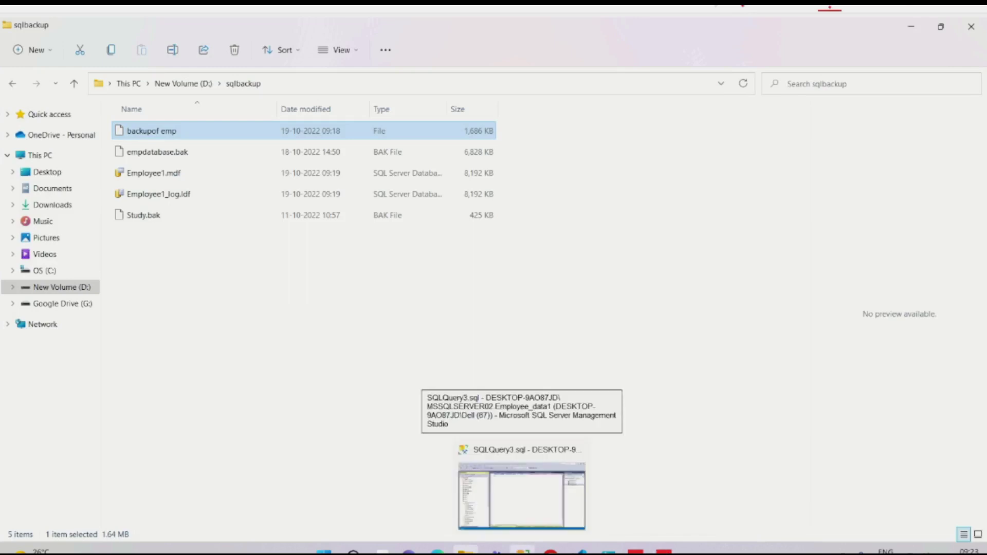
{"action": "left_click", "coordinate": [522, 493]}
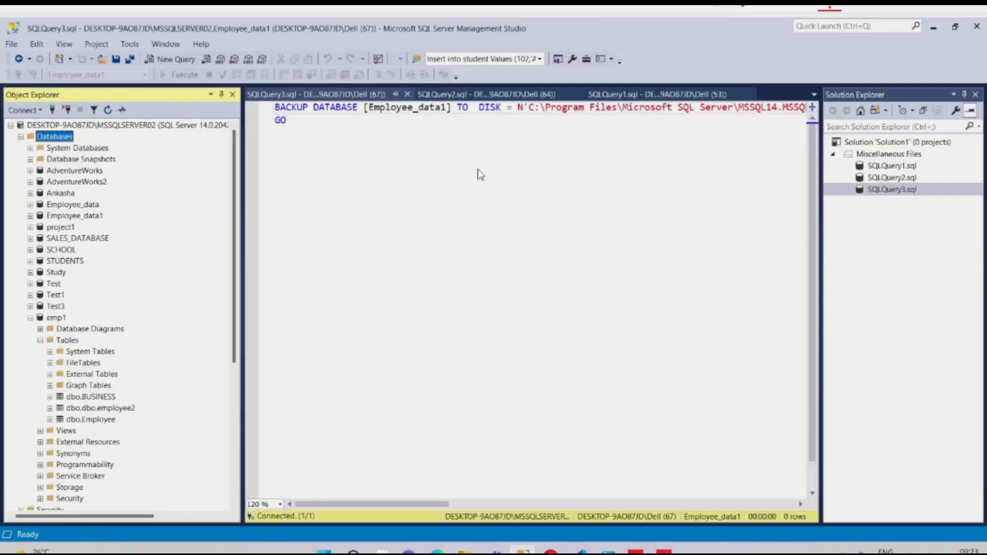
{"action": "left_click", "coordinate": [408, 94]}
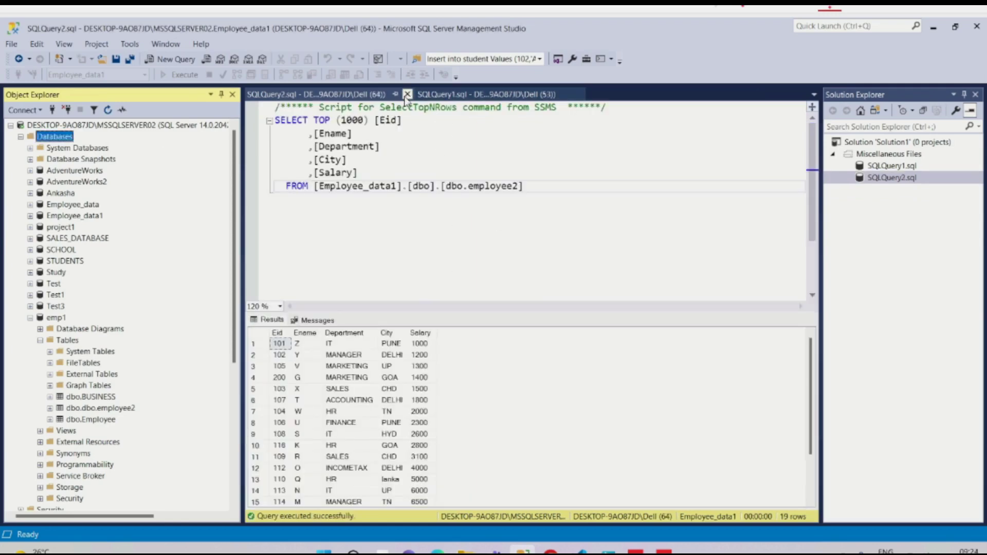
{"action": "left_click", "coordinate": [407, 95]}
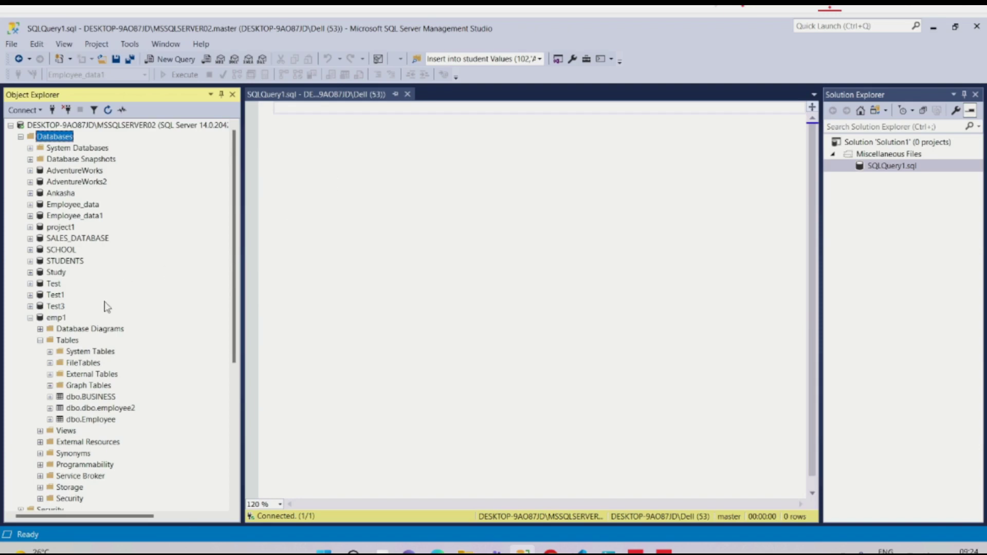
Step: Open the Back Up task for the Employee_data1 database
{"action": "left_click", "coordinate": [52, 319]}
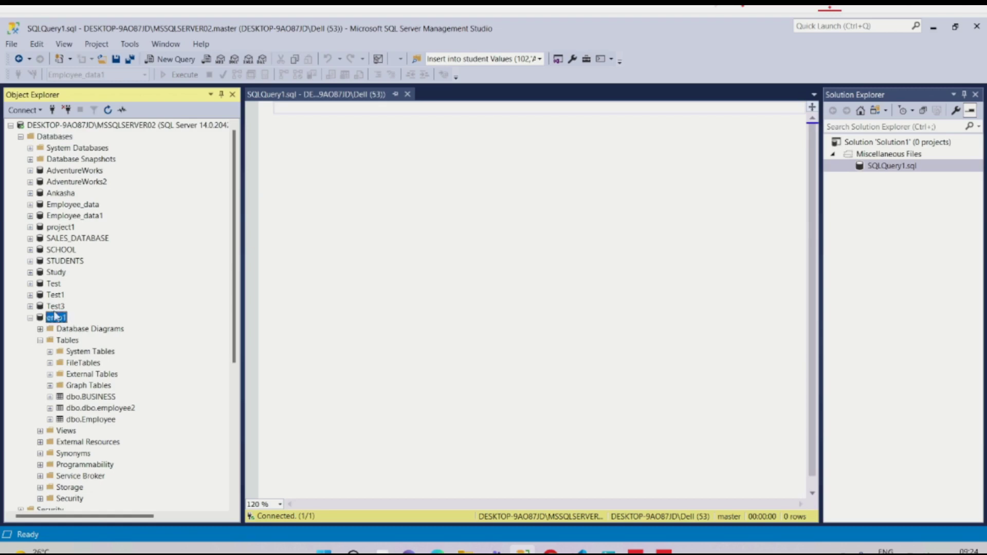
{"action": "left_click", "coordinate": [63, 216]}
{"action": "right_click", "coordinate": [62, 215]}
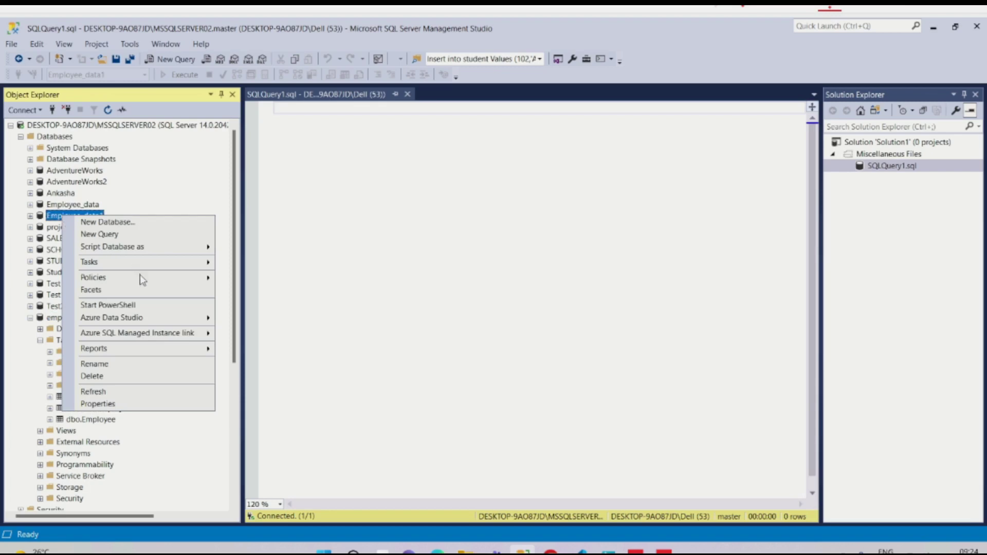
{"action": "mouse_move", "coordinate": [184, 266]}
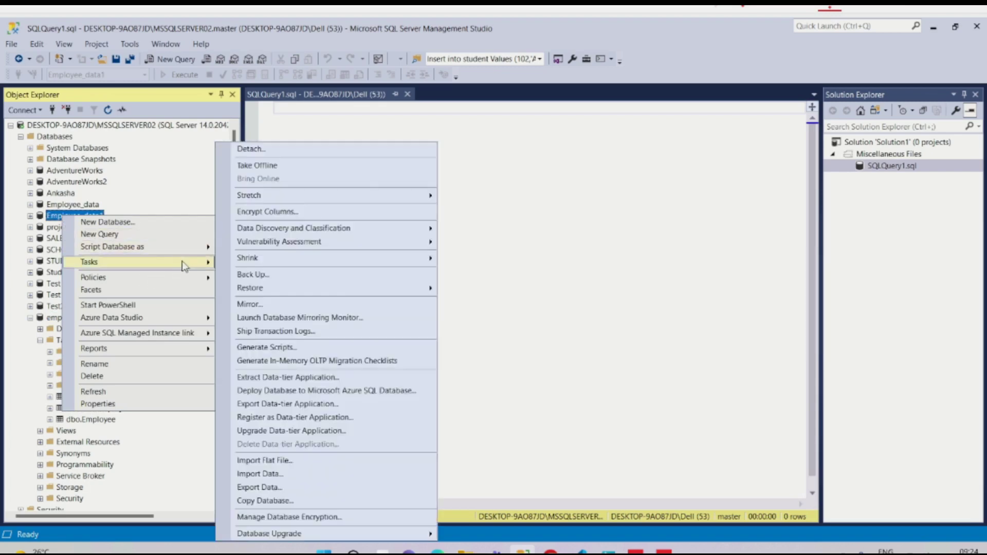
{"action": "left_click", "coordinate": [278, 274]}
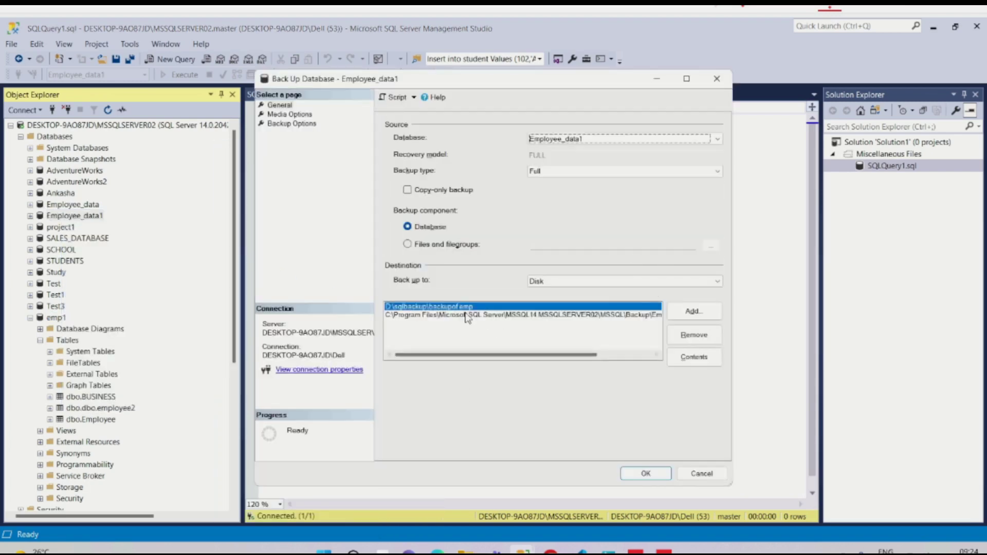
Step: Compare the two disk destinations of the backup, D:\sqlbackup\backupof emp and the one under C:\Program Files\Microsoft SQL Server
{"action": "left_click", "coordinate": [442, 309]}
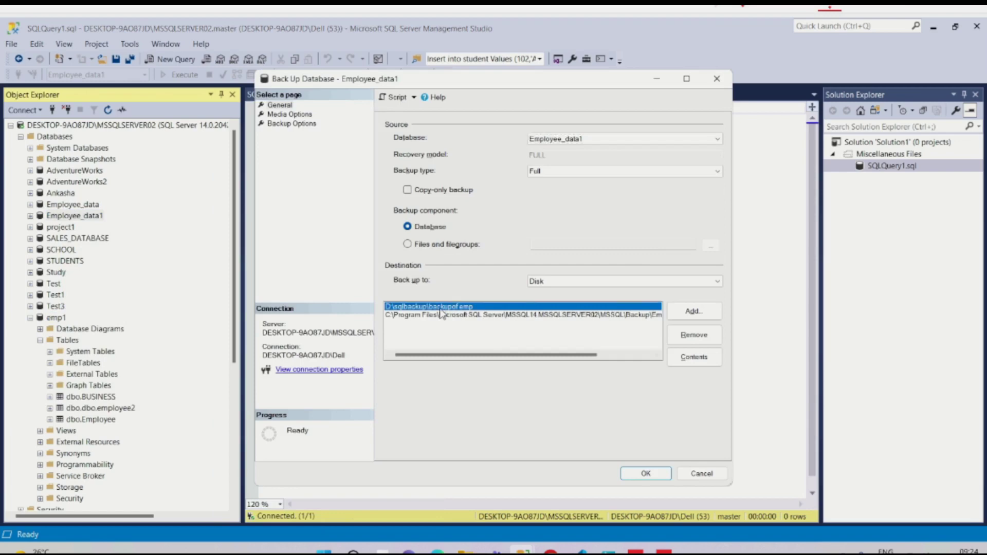
{"action": "left_click", "coordinate": [442, 315]}
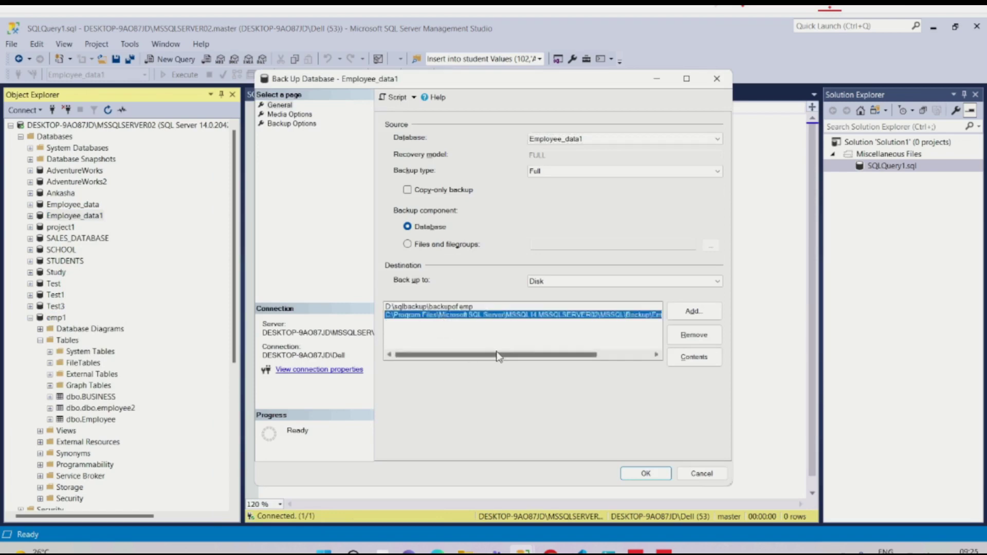
{"action": "left_click", "coordinate": [459, 309]}
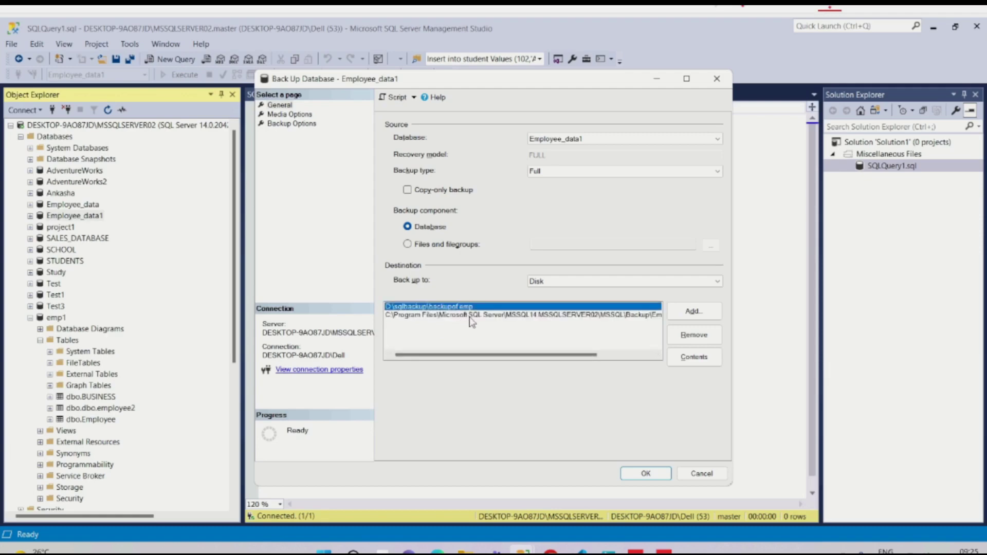
{"action": "left_click", "coordinate": [470, 315]}
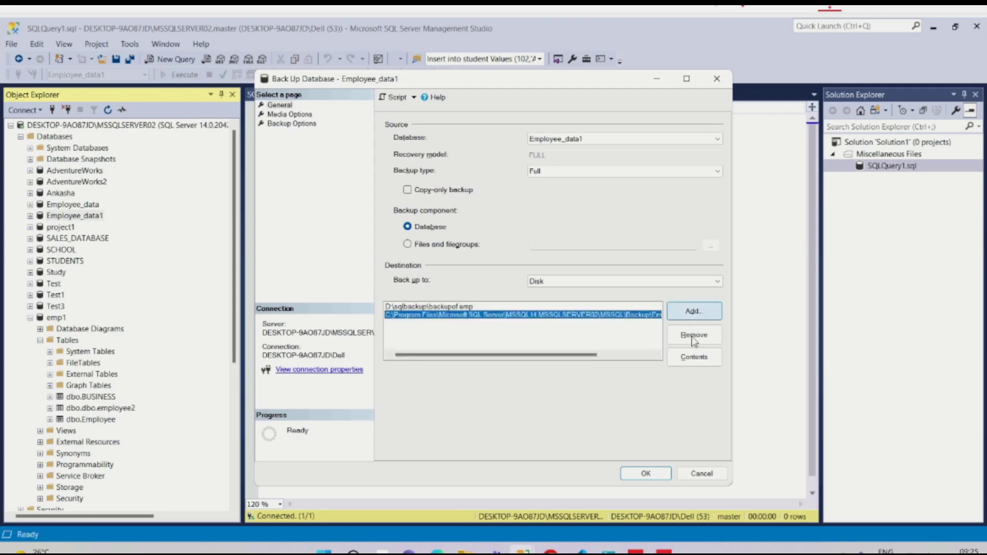
Step: Start adding another backup destination and copy the full default backup folder path
{"action": "left_click", "coordinate": [692, 311]}
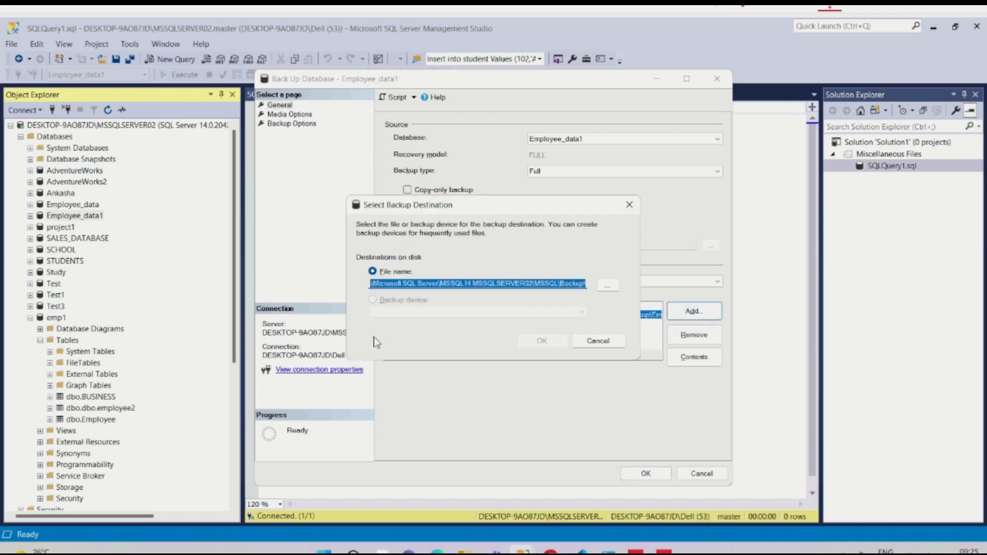
{"action": "left_click", "coordinate": [466, 281]}
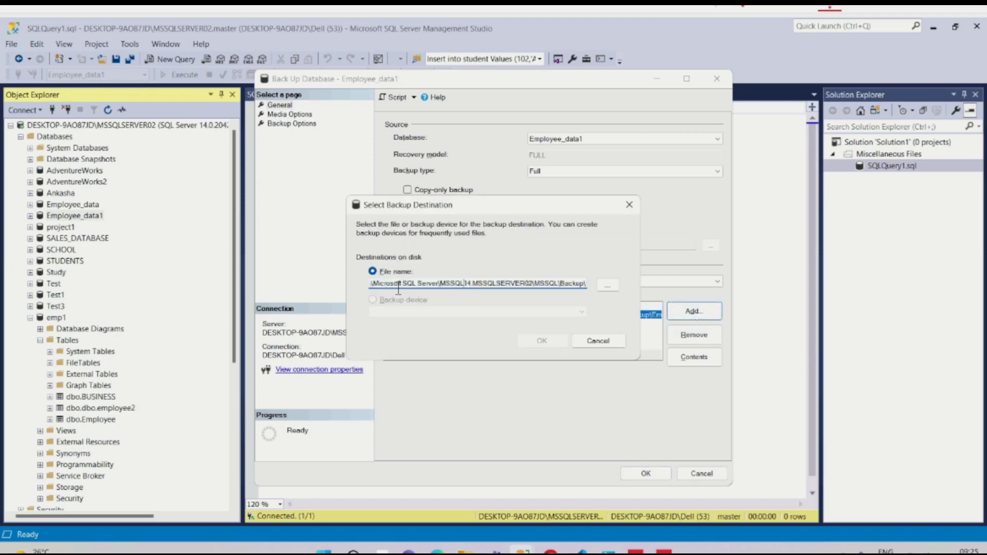
{"action": "key", "text": "ctrl+a"}
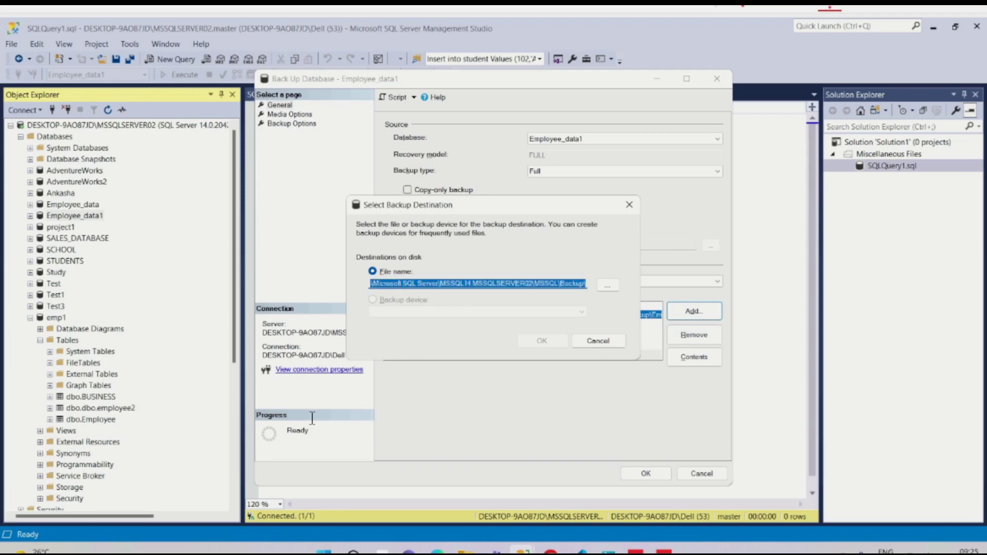
Step: Switch to File Explorer and open C:\Program Files\Microsoft SQL Server\MSSQL14.MSSQLSERVER02\MSSQL\Backup\, granting permanent access to the folder
{"action": "left_click", "coordinate": [466, 551]}
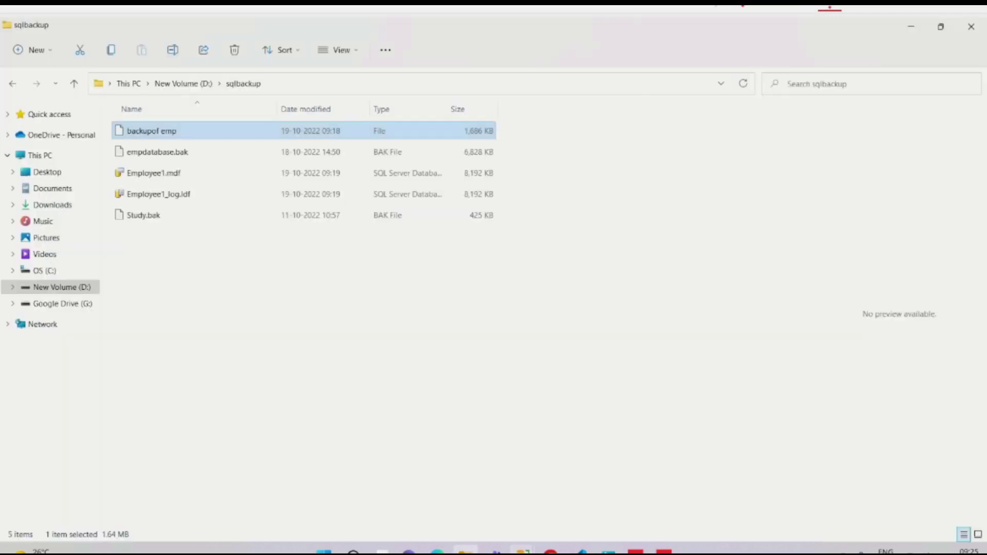
{"action": "left_click", "coordinate": [308, 82]}
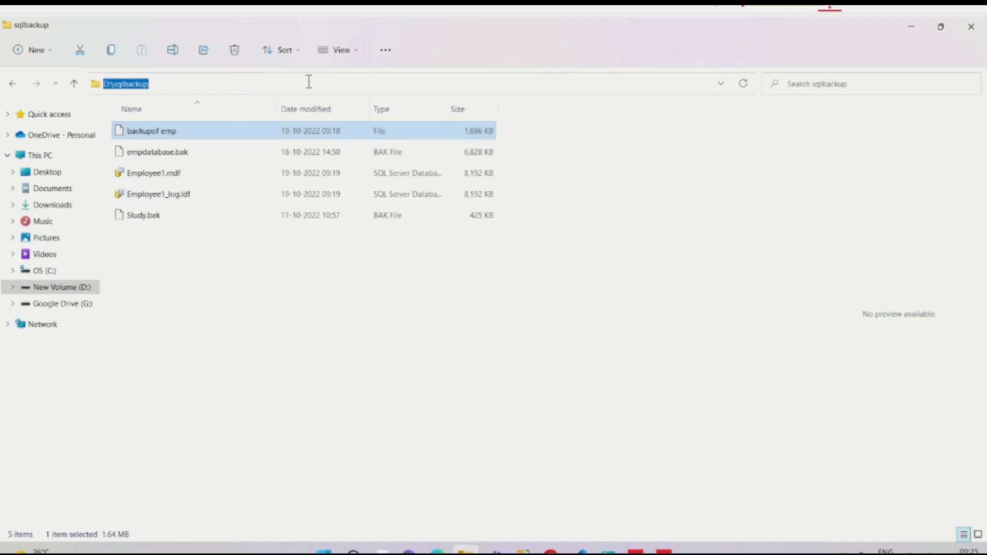
{"action": "type", "text": "C:\\Program Files\\Microsoft SQL Server\\MSSQL14.MSSQLSERVER02\\MSSQL\\Backup\\"}
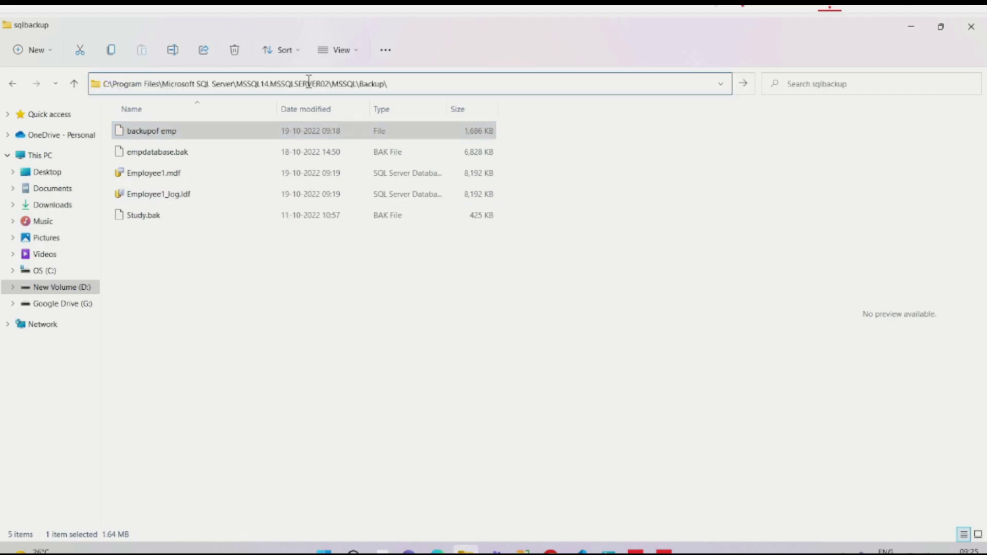
{"action": "key", "text": "Return"}
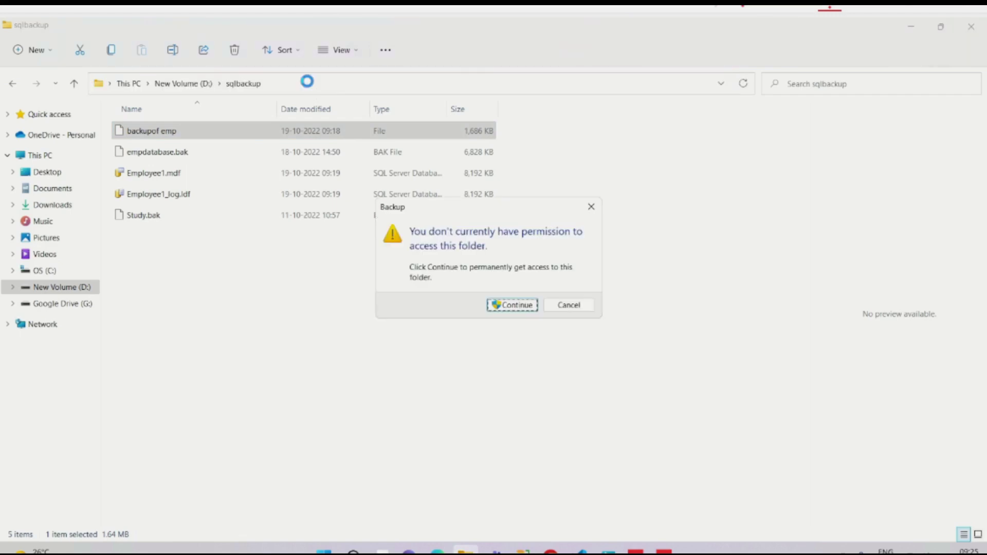
{"action": "left_click", "coordinate": [516, 306]}
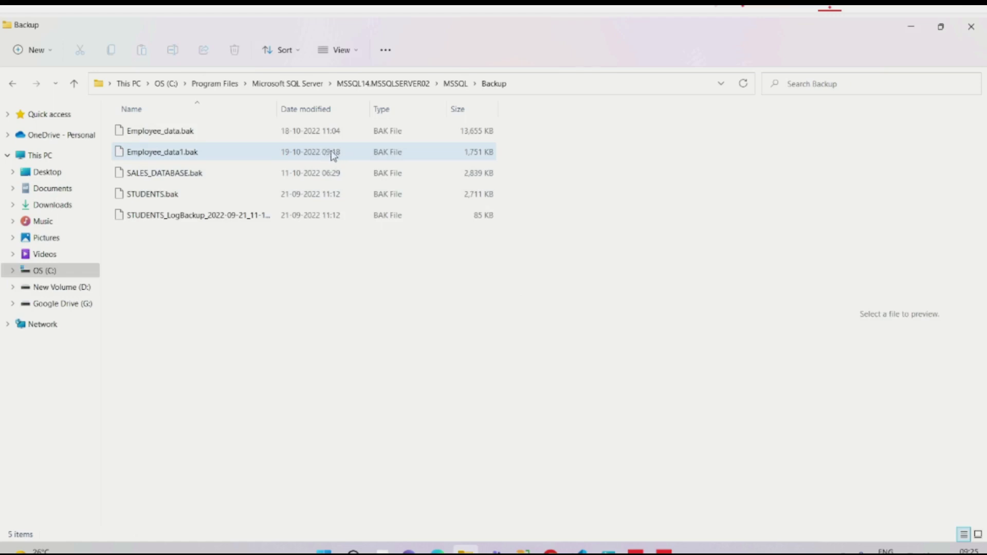
Step: Open the sqlbackup folder on New Volume (D:) and select the backupof emp file
{"action": "left_click", "coordinate": [77, 288]}
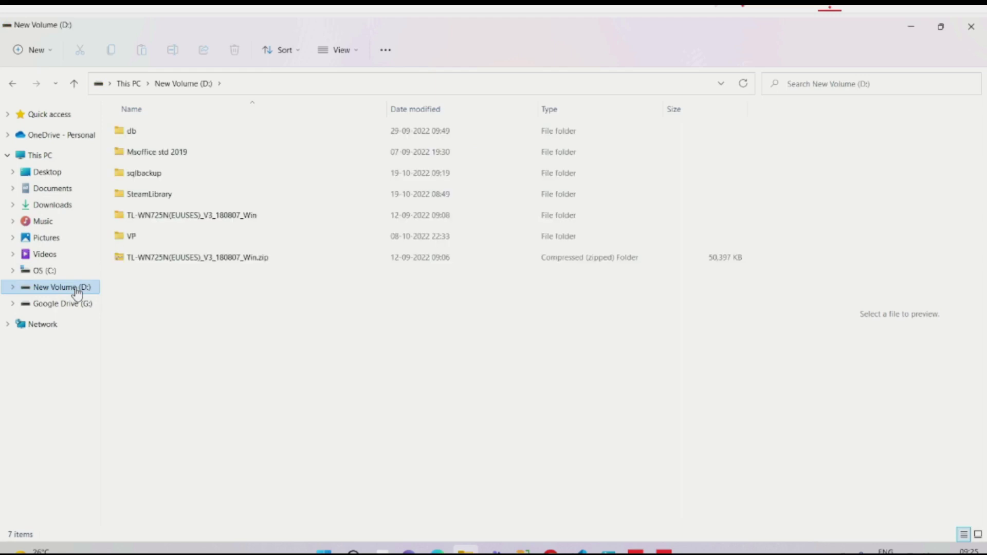
{"action": "double_click", "coordinate": [150, 174]}
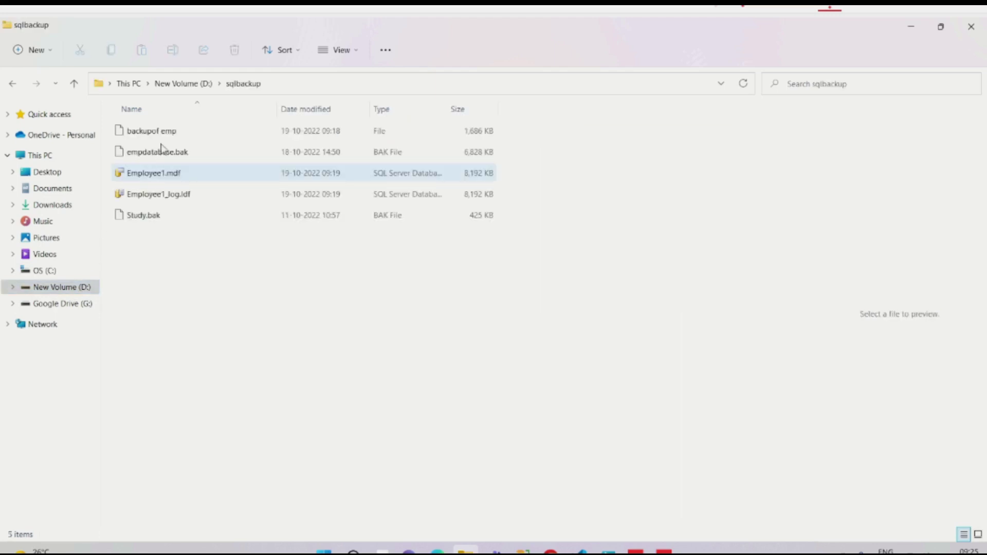
{"action": "left_click", "coordinate": [160, 134]}
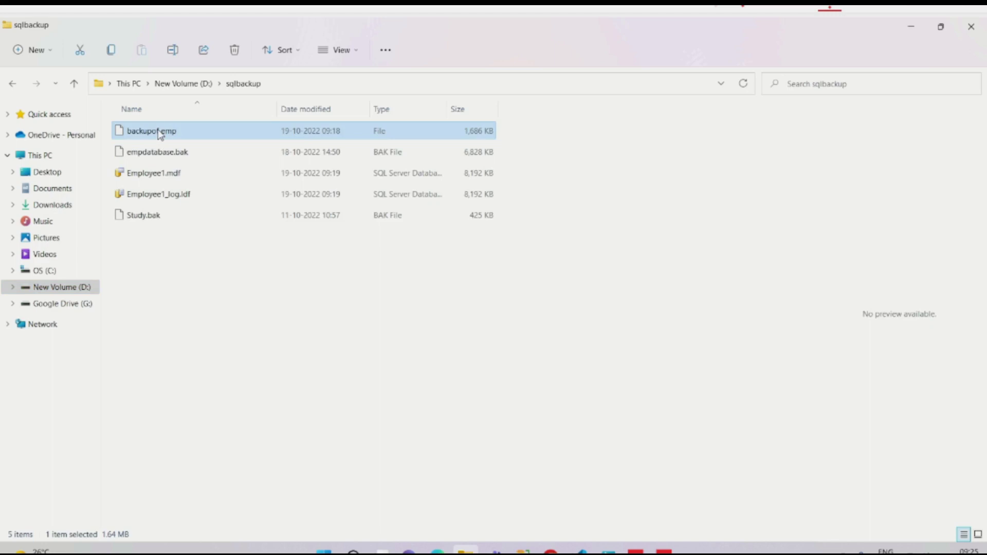
Step: Return to the MSSQL Backup folder on drive C and select Employee_data.bak
{"action": "left_click", "coordinate": [13, 85]}
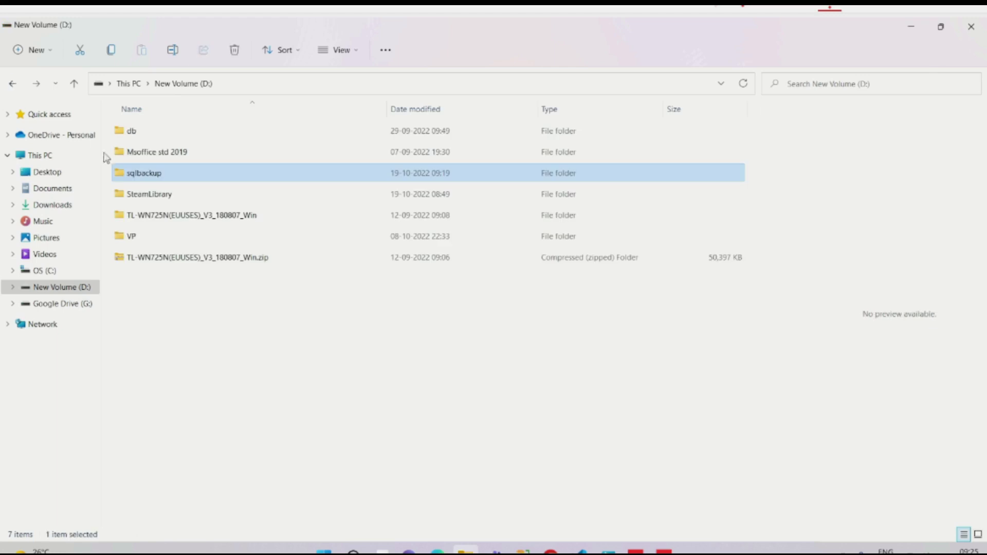
{"action": "left_click", "coordinate": [15, 83]}
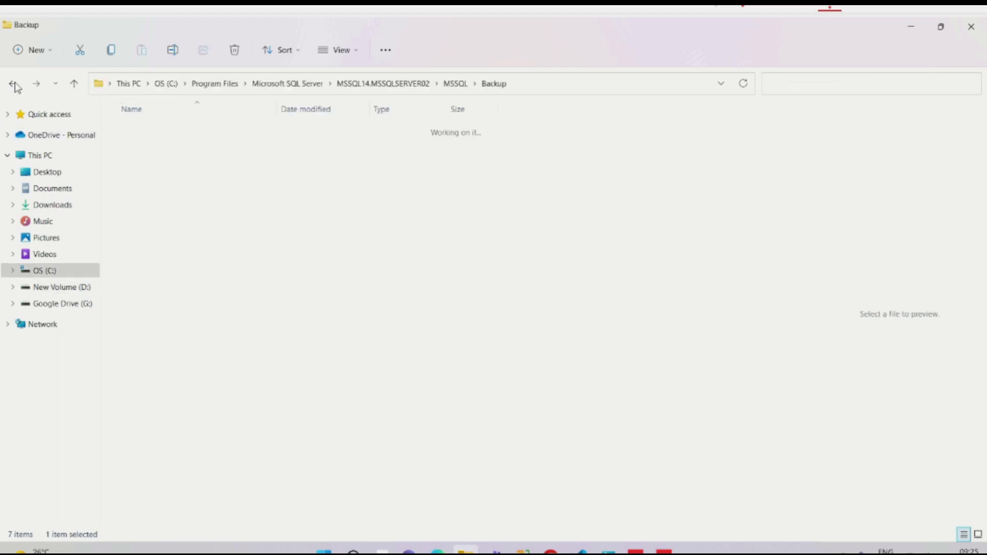
{"action": "left_click", "coordinate": [173, 136]}
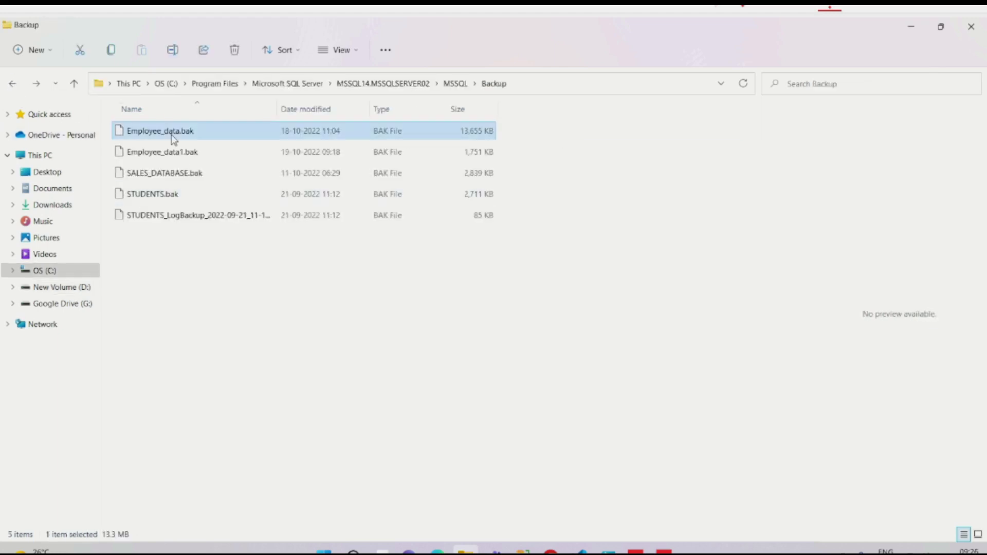
Step: Select Employee_data1.bak in the default Backup folder, switch back to SQL Server Management Studio and cancel the open backup of Employee_data1
{"action": "left_click", "coordinate": [191, 162]}
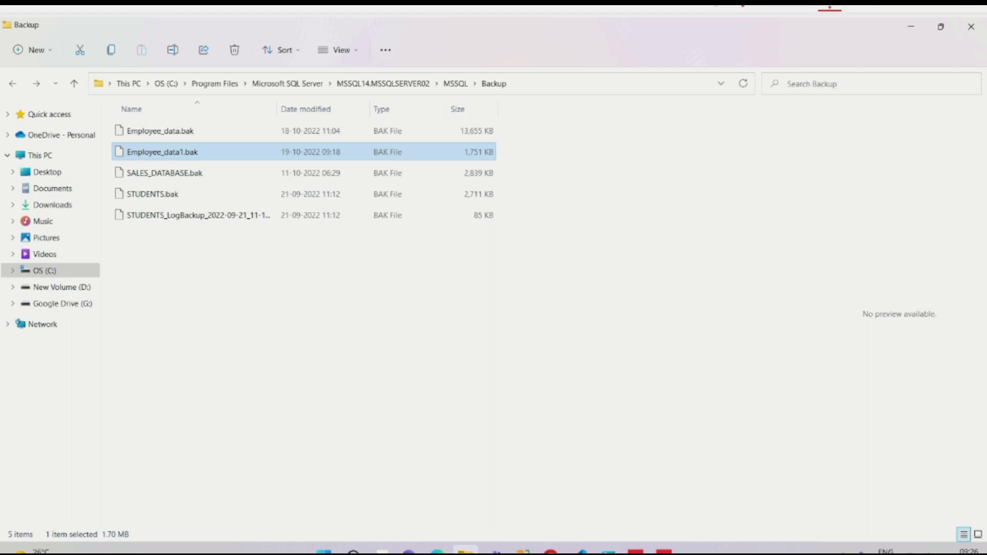
{"action": "left_click", "coordinate": [976, 34]}
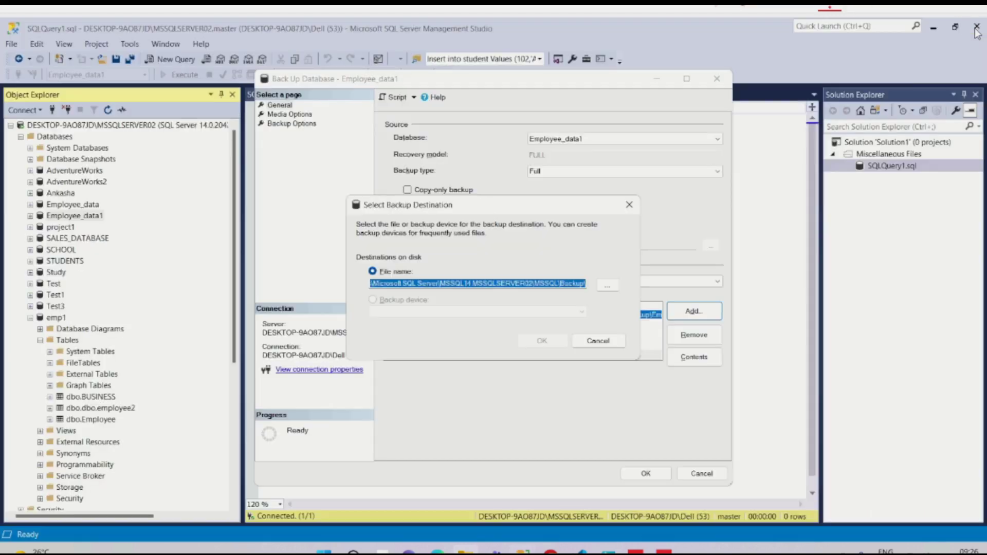
{"action": "left_click", "coordinate": [629, 205]}
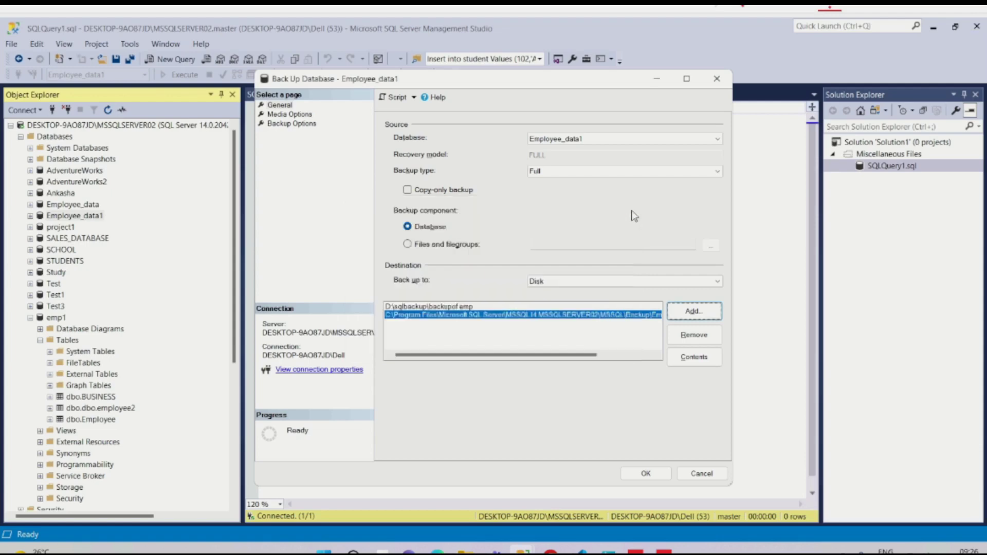
{"action": "left_click", "coordinate": [717, 78]}
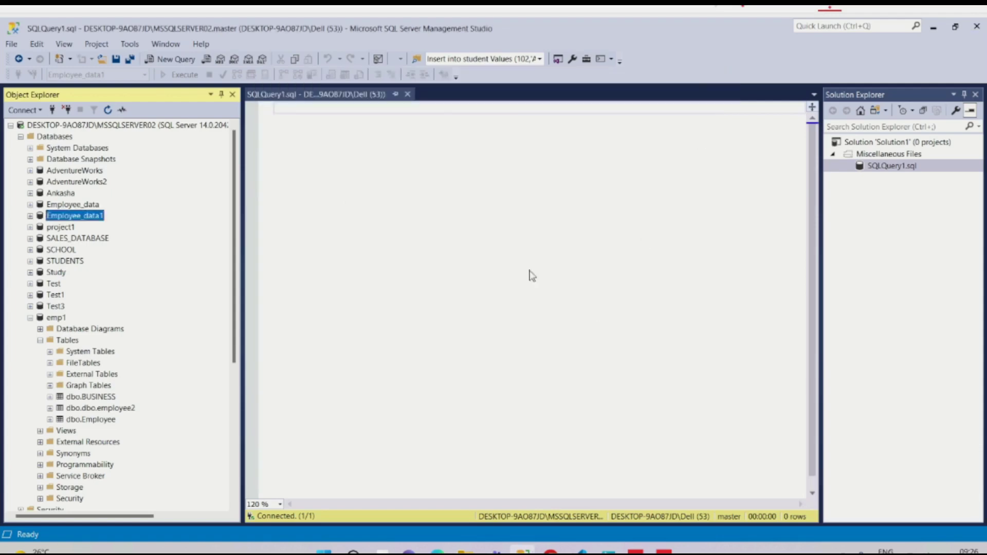
Step: Review the general properties and options of the Employee_data1 database and confirm them with the recovery model kept at Full
{"action": "right_click", "coordinate": [55, 220]}
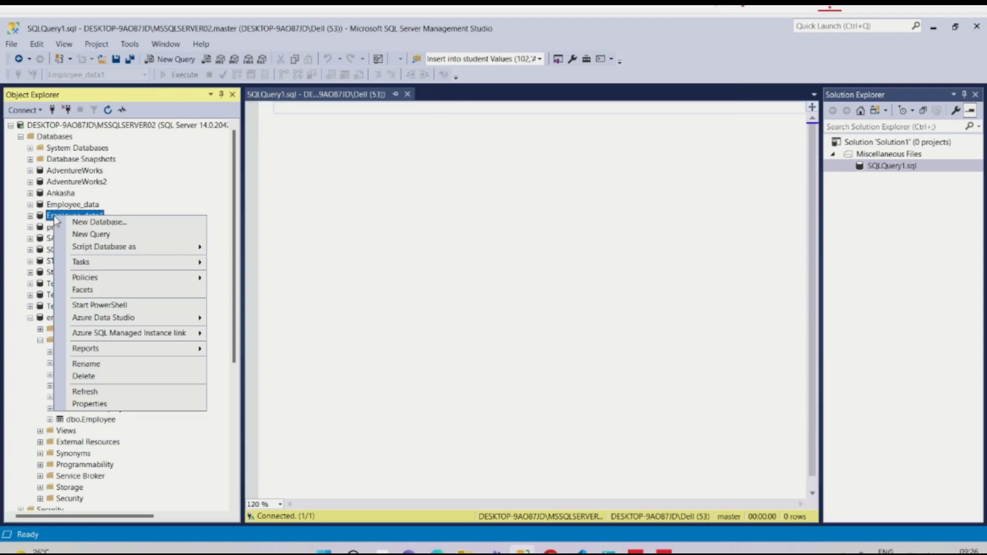
{"action": "left_click", "coordinate": [98, 404]}
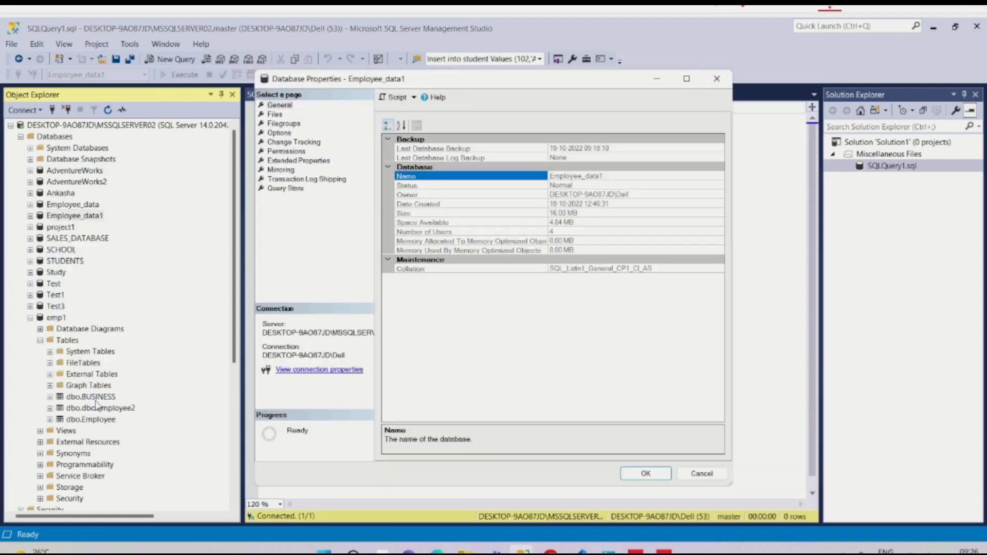
{"action": "left_click", "coordinate": [280, 133]}
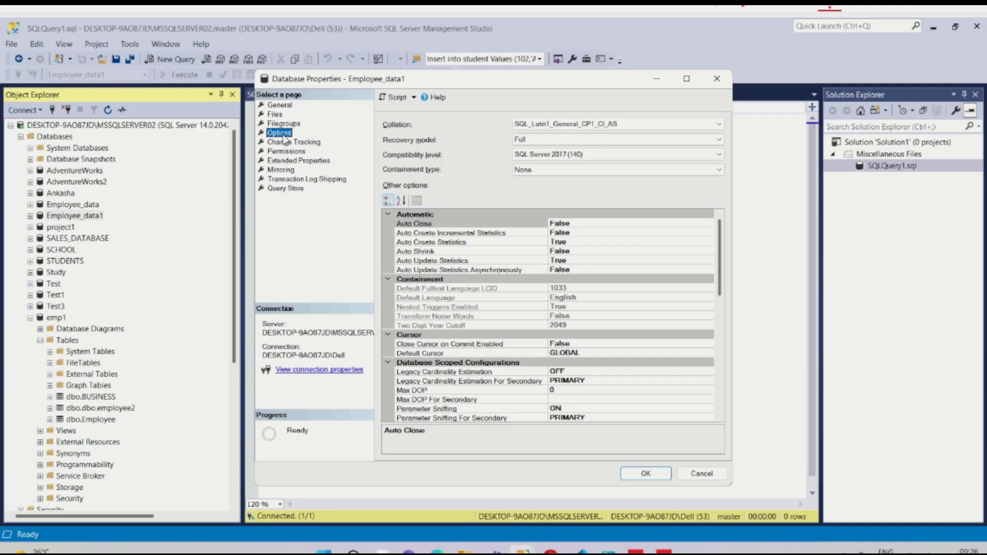
{"action": "left_click", "coordinate": [714, 144]}
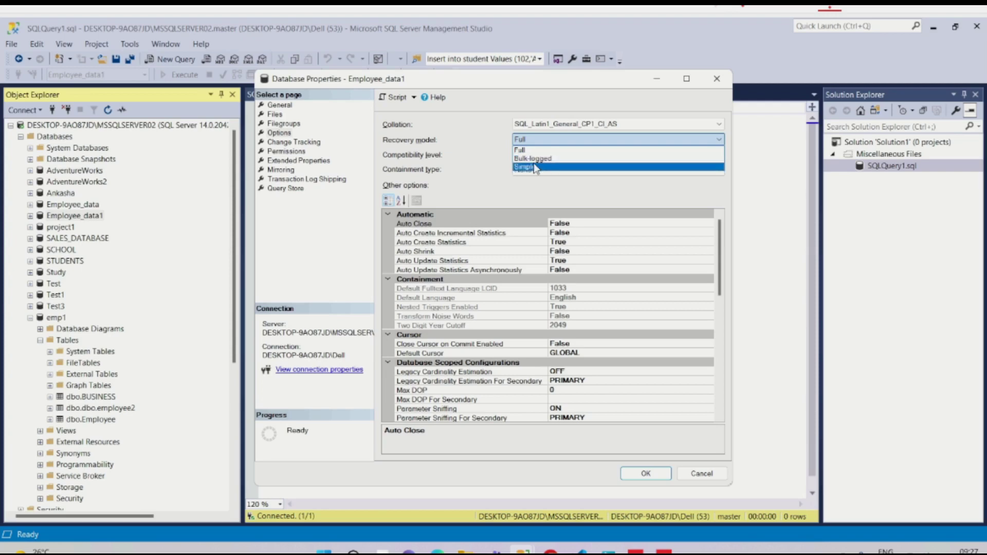
{"action": "left_click", "coordinate": [477, 143]}
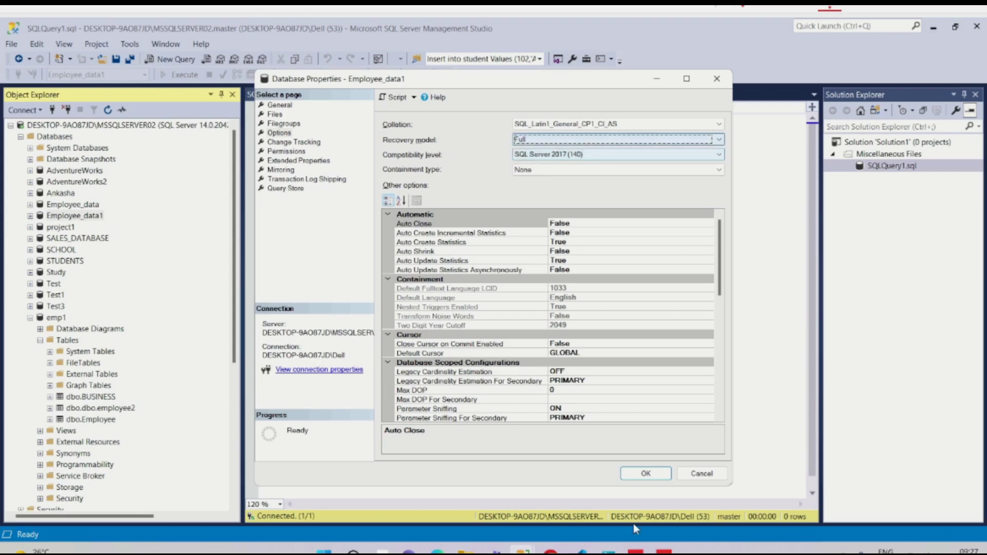
{"action": "left_click", "coordinate": [650, 478]}
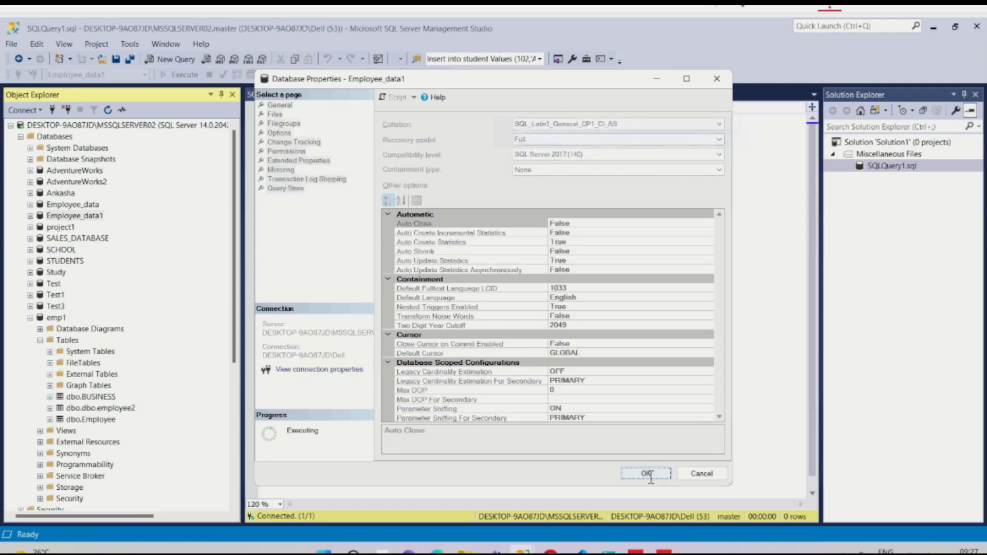
Step: Start a full disk backup of the Employee_data1 database and remove both existing backup destinations
{"action": "right_click", "coordinate": [60, 218]}
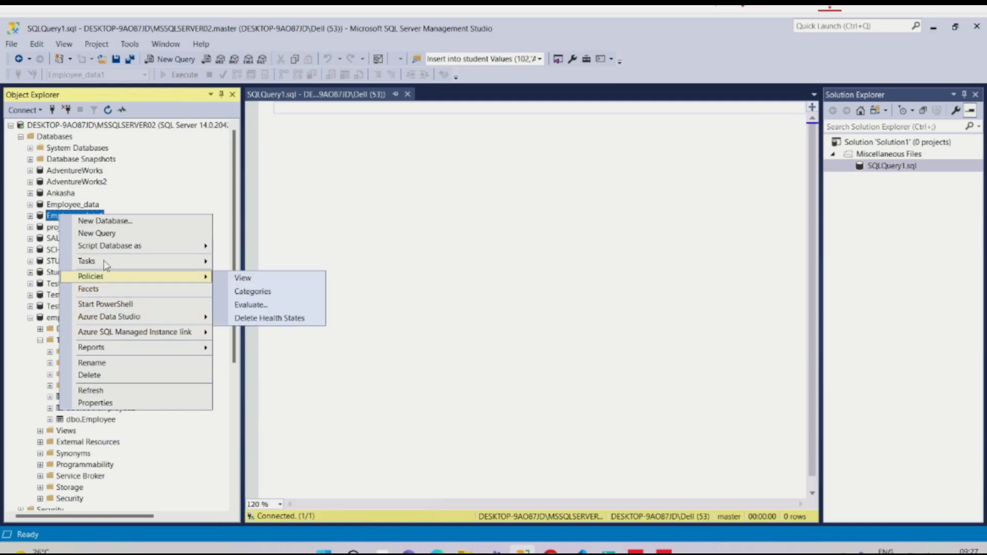
{"action": "mouse_move", "coordinate": [105, 262]}
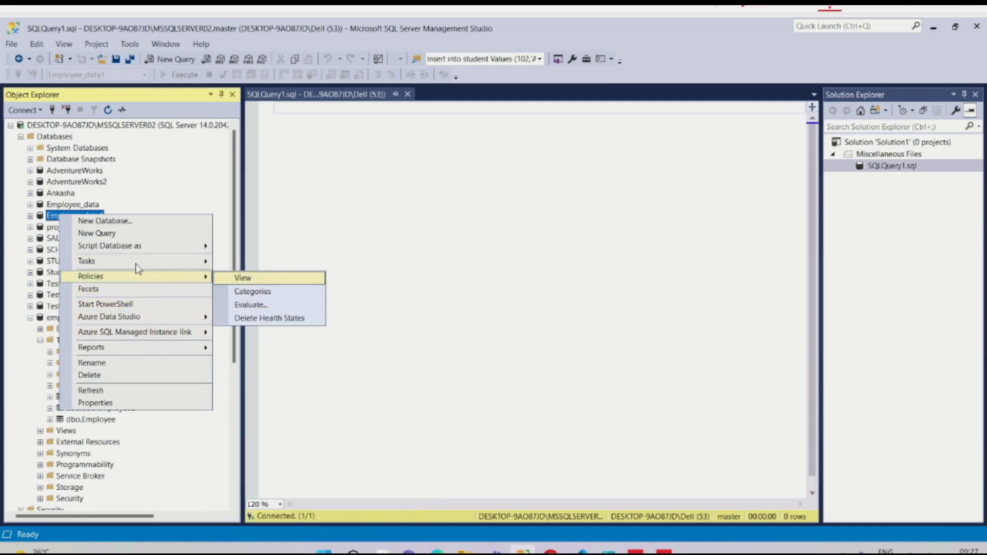
{"action": "left_click", "coordinate": [254, 275]}
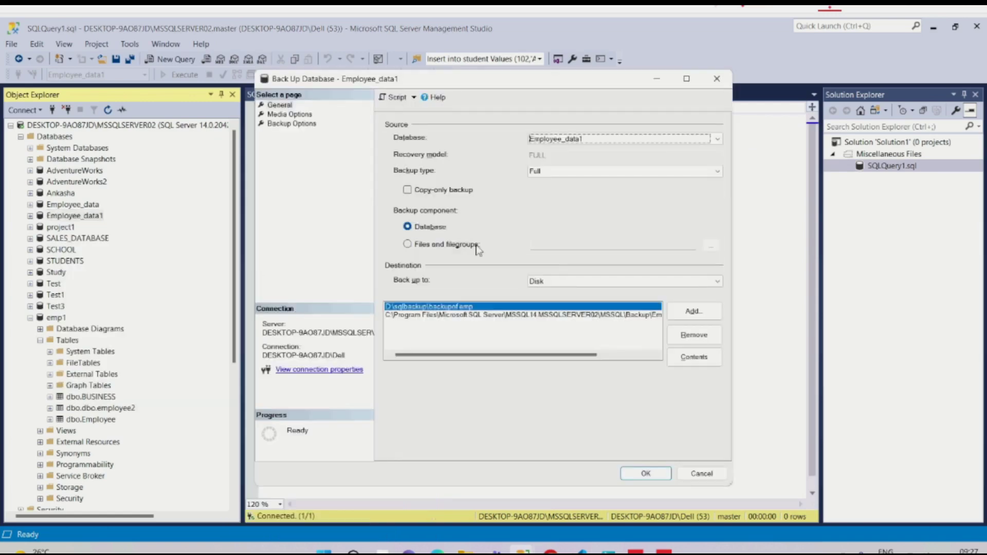
{"action": "left_click", "coordinate": [692, 337]}
{"action": "left_click", "coordinate": [692, 337]}
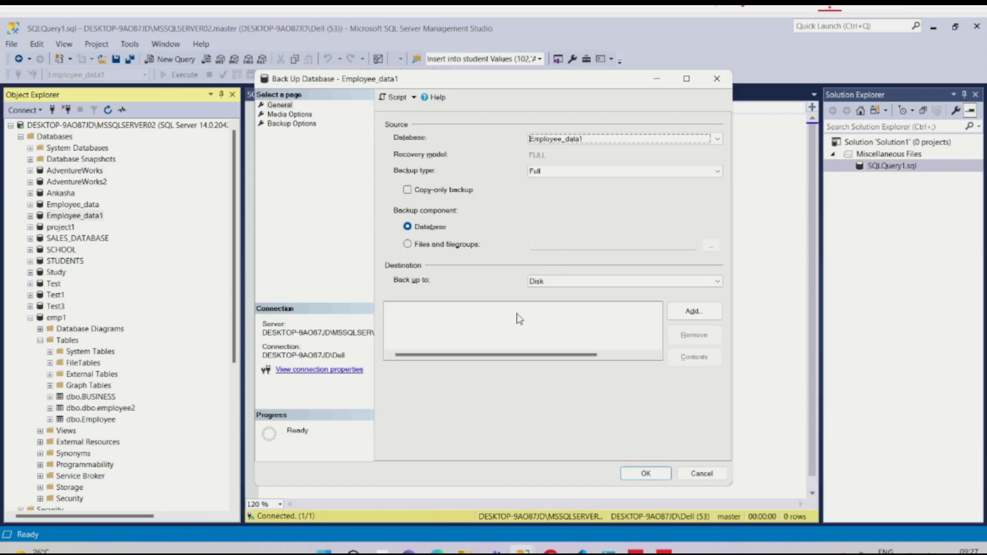
Step: Add a backup destination file named EMP1.bak in the D:\sqlbackup folder
{"action": "left_click", "coordinate": [700, 314]}
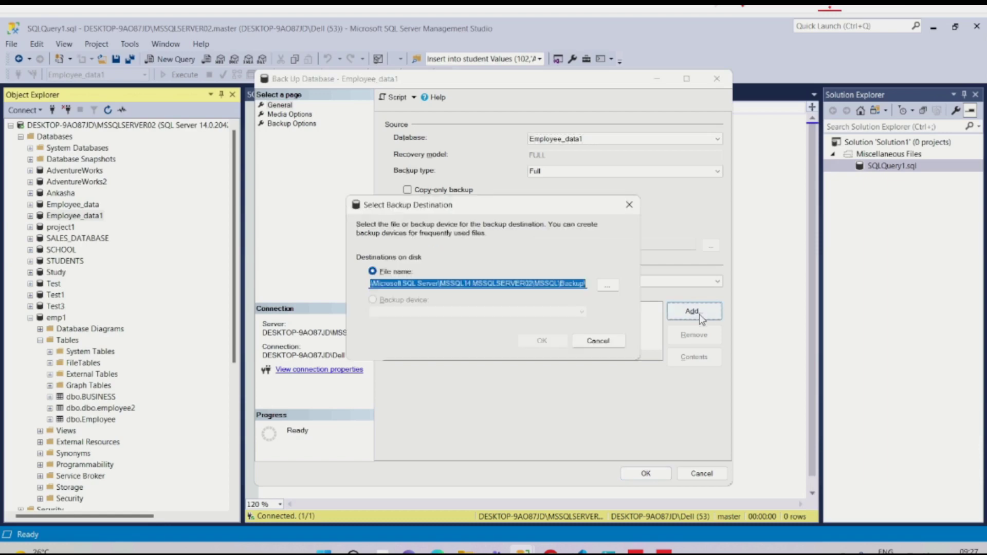
{"action": "left_click", "coordinate": [608, 287]}
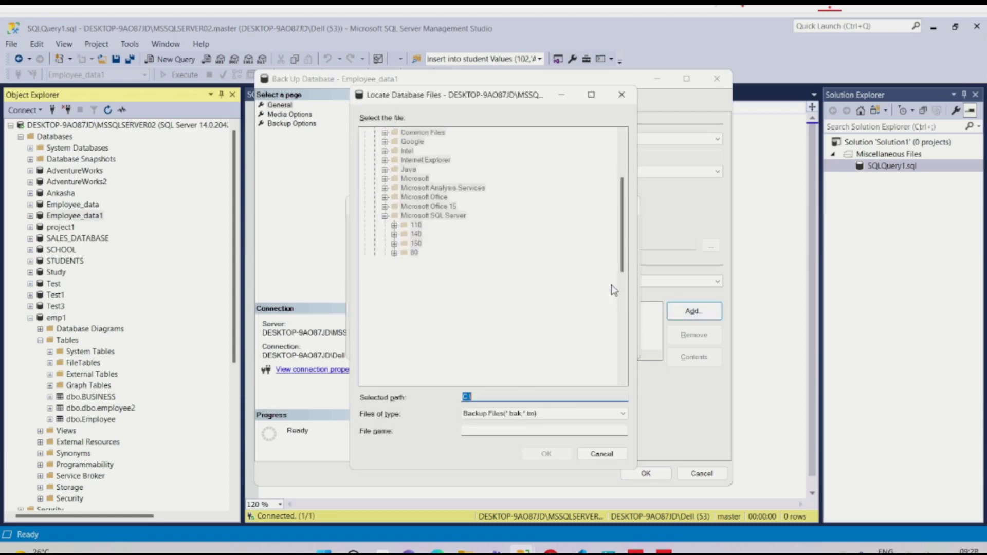
{"action": "scroll", "coordinate": [419, 288], "scroll_direction": "down", "scroll_amount": 15}
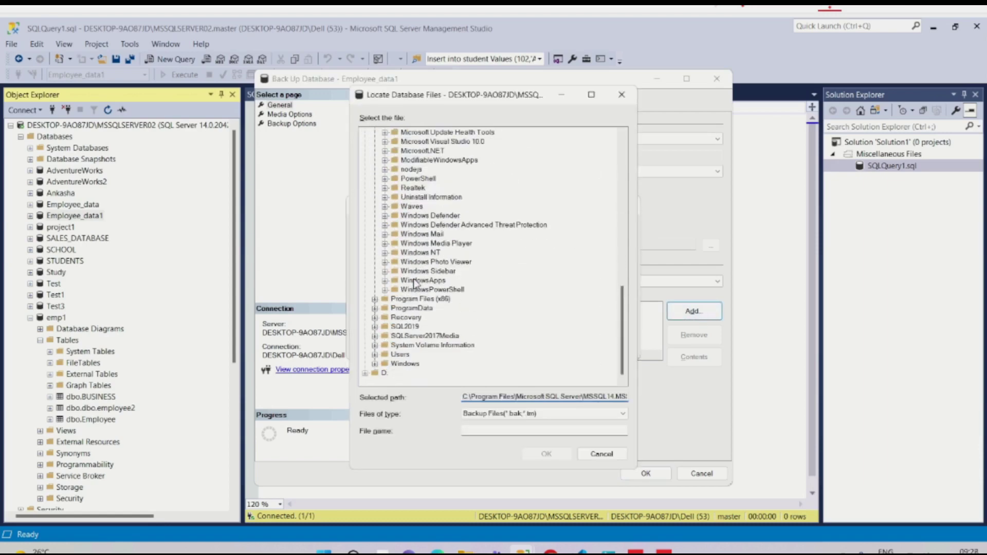
{"action": "left_click", "coordinate": [365, 374]}
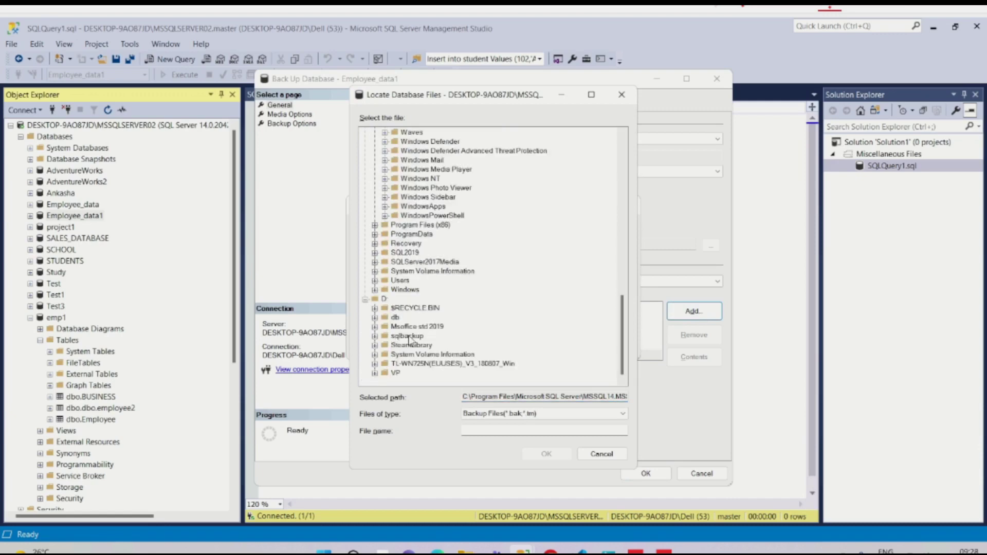
{"action": "left_click", "coordinate": [407, 336]}
{"action": "left_click", "coordinate": [374, 337]}
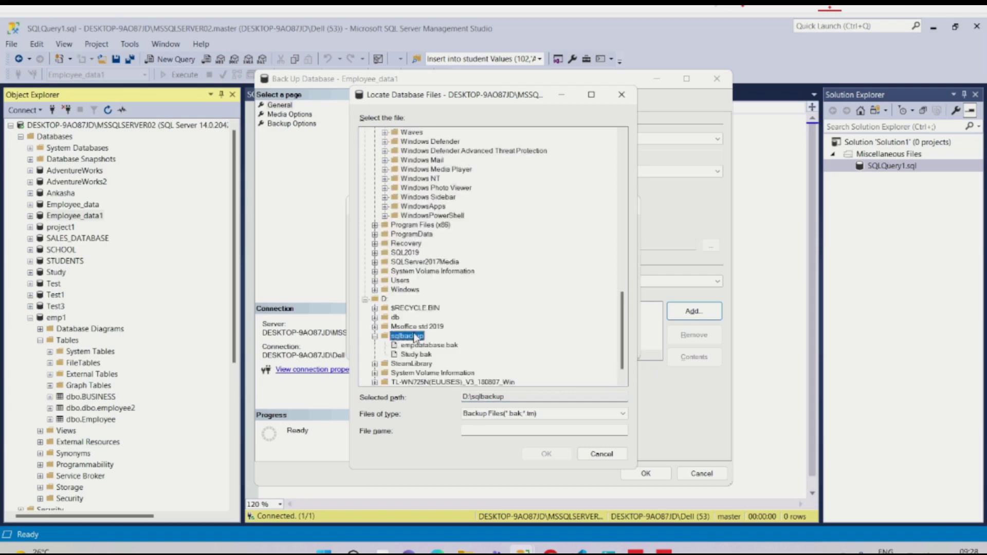
{"action": "left_click", "coordinate": [475, 430]}
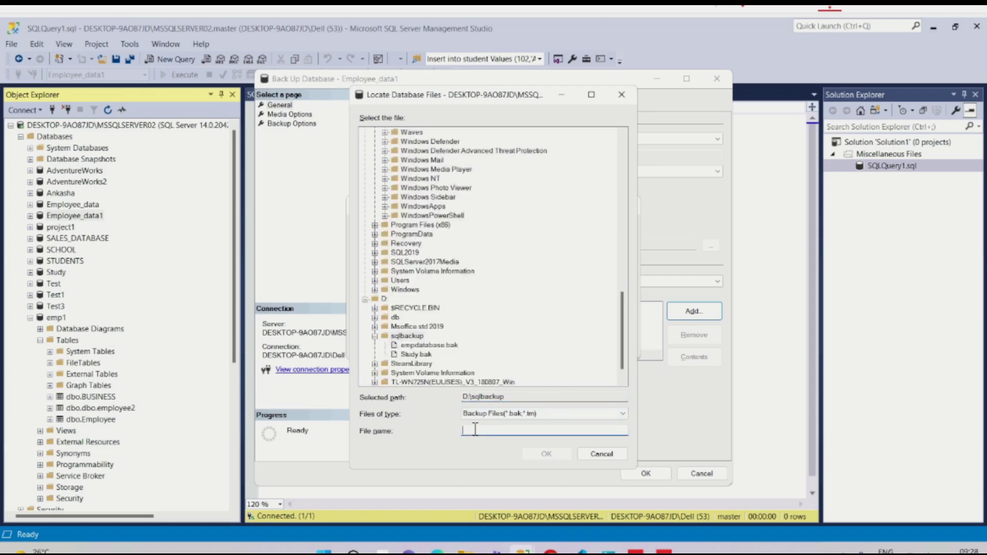
{"action": "type", "text": "EMP1.bak"}
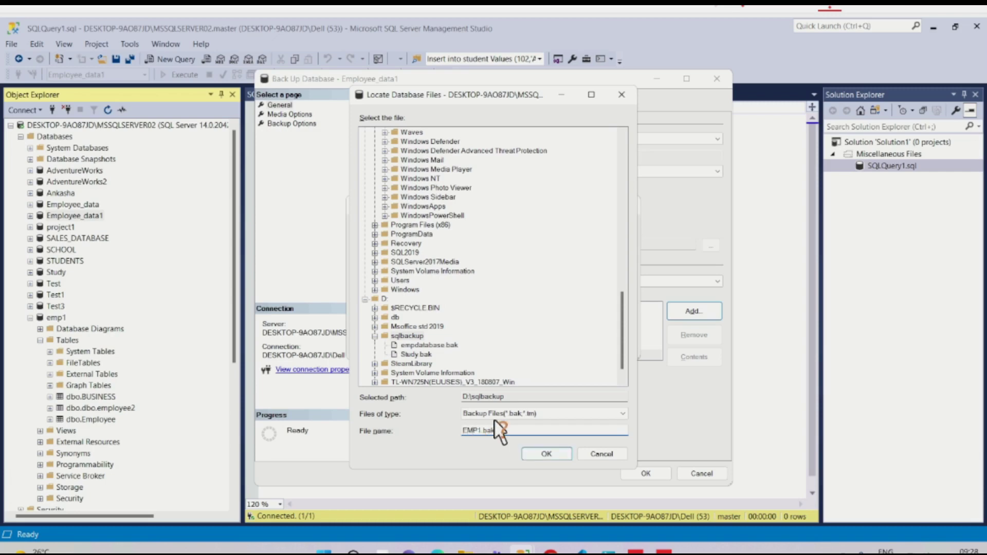
{"action": "left_click", "coordinate": [548, 455]}
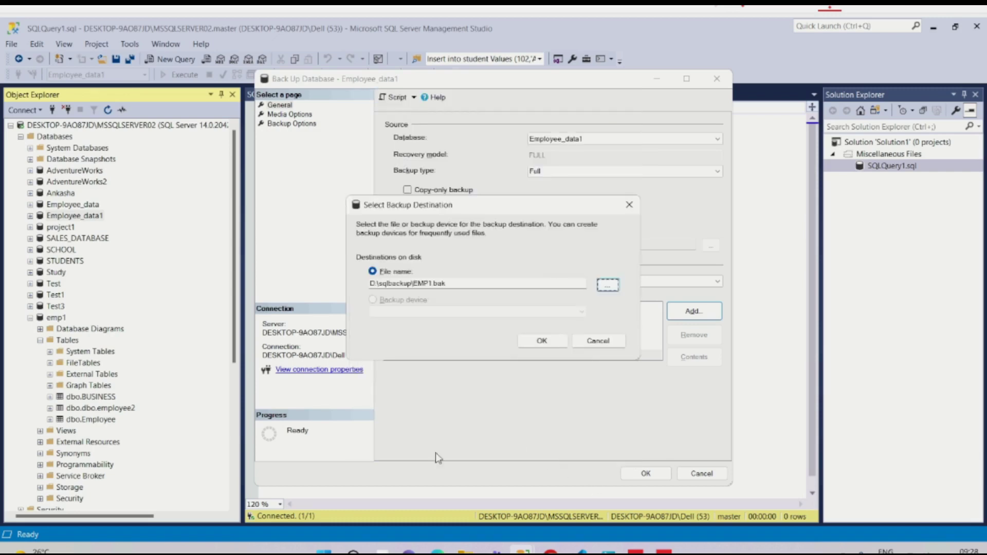
{"action": "left_click", "coordinate": [541, 341]}
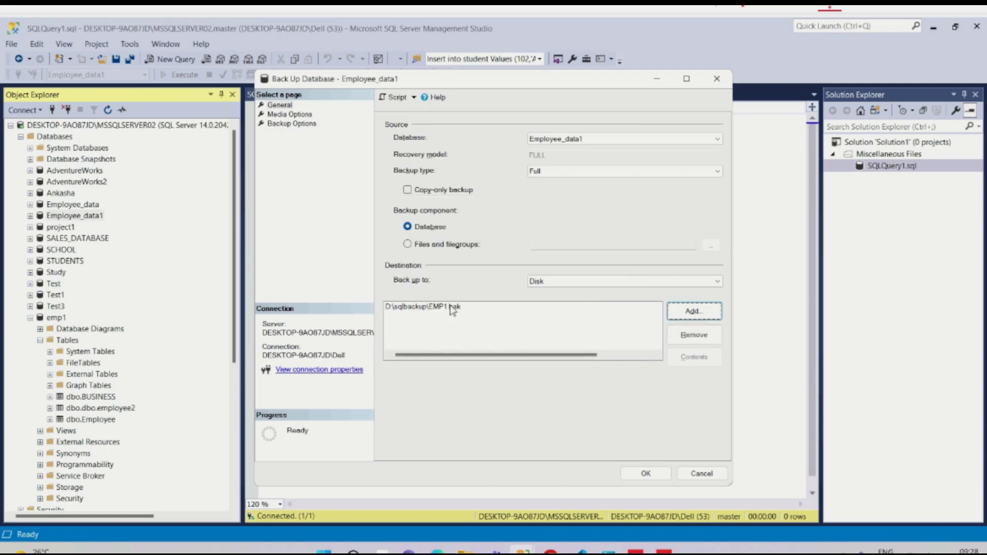
Step: Enable verifying the backup when finished, set compression to Compress backup, and run the Employee_data1 backup
{"action": "left_click", "coordinate": [291, 115]}
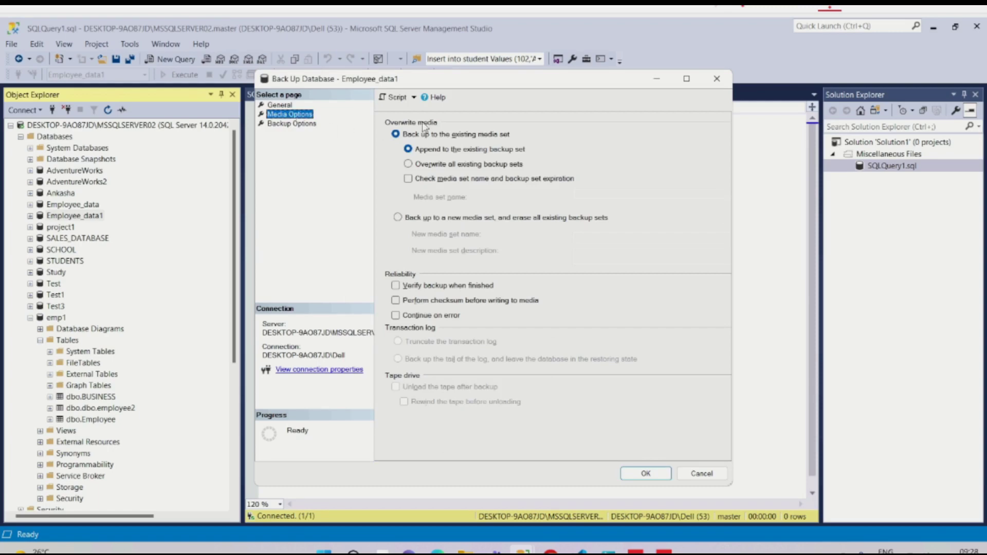
{"action": "left_click", "coordinate": [396, 286]}
{"action": "left_click", "coordinate": [289, 124]}
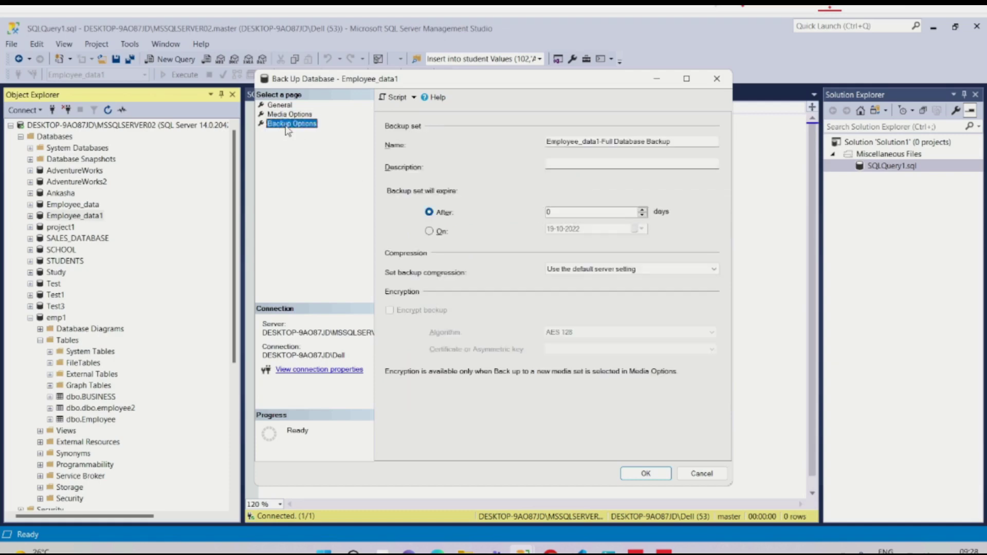
{"action": "left_click", "coordinate": [641, 269]}
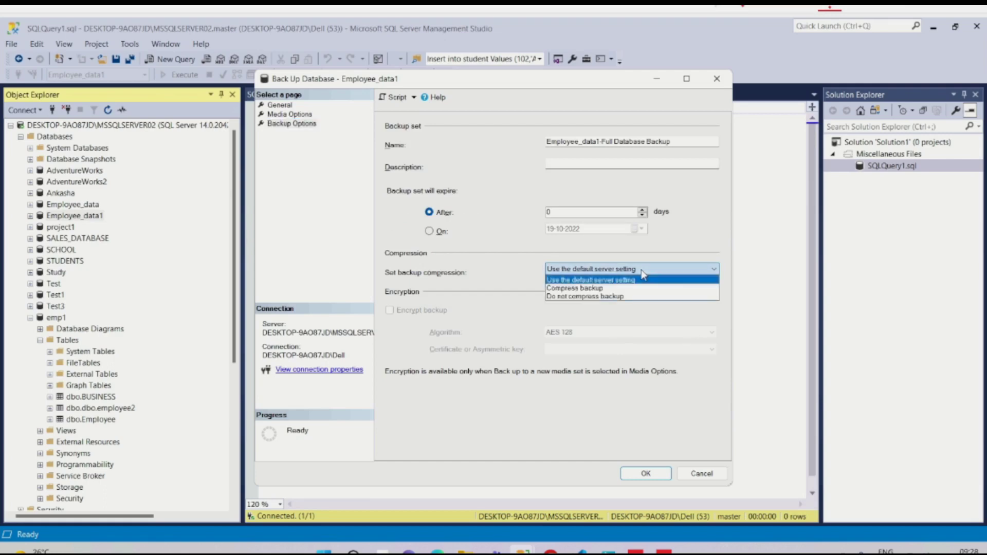
{"action": "left_click", "coordinate": [587, 289]}
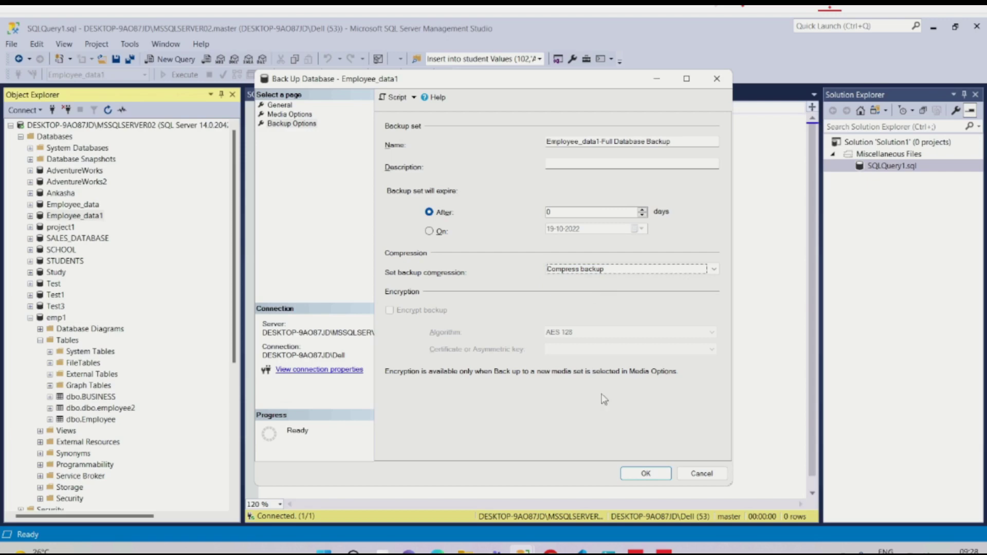
{"action": "left_click", "coordinate": [651, 475]}
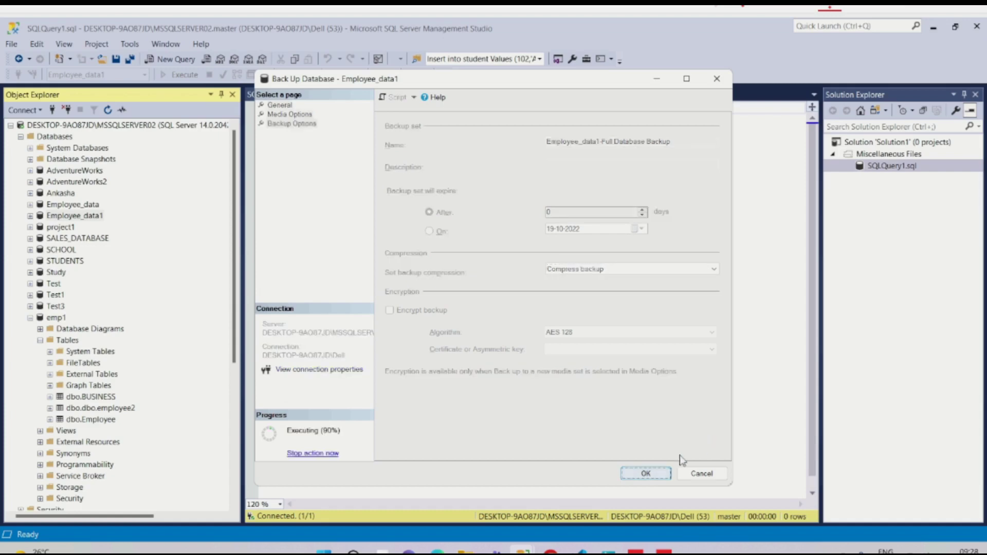
{"action": "left_click", "coordinate": [664, 306]}
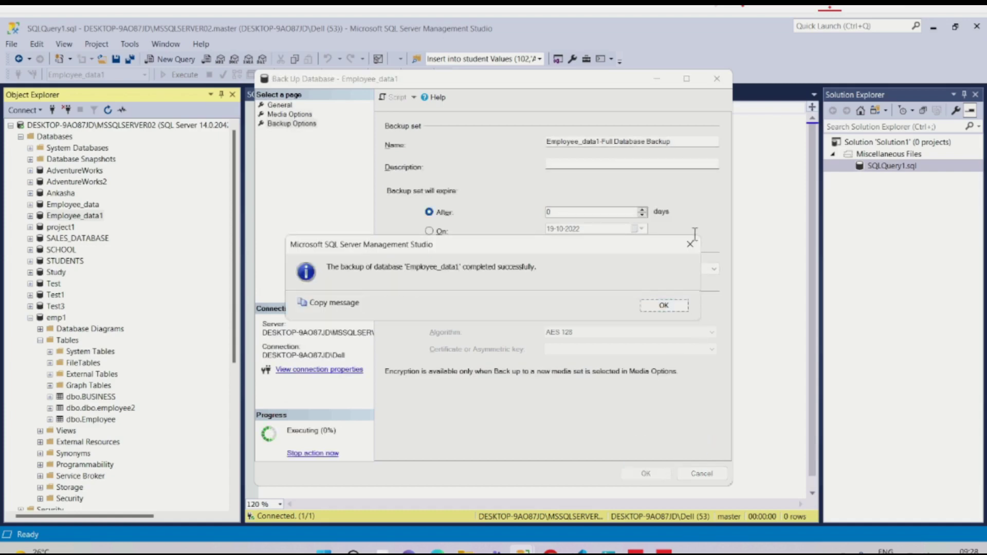
Step: Open the dbo.Employee table of the Employee_data1 database for editing its top 200 rows
{"action": "left_click", "coordinate": [30, 216]}
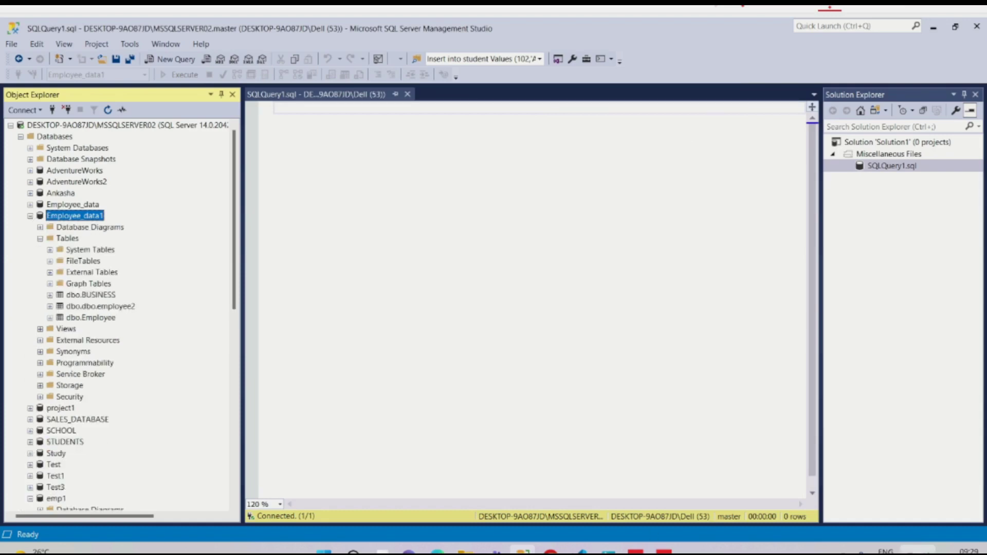
{"action": "right_click", "coordinate": [79, 320]}
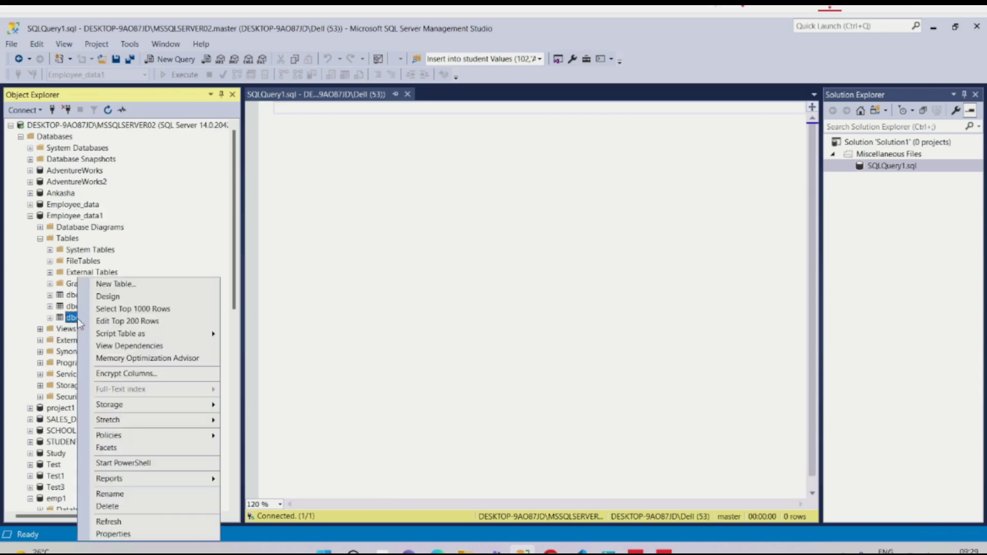
{"action": "left_click", "coordinate": [147, 322]}
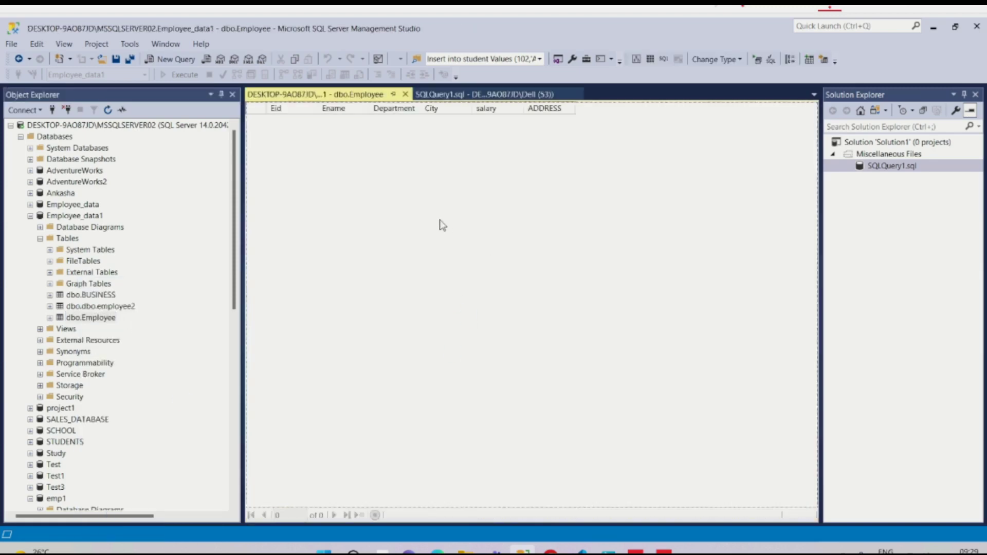
Step: Fill the first dbo.Employee row with the employee's ID and name, department Acc, city delhi, salary 15000 and the address
{"action": "type", "text": "101"}
{"action": "key", "text": "Tab"}
{"action": "type", "text": "sam"}
{"action": "key", "text": "Tab"}
{"action": "type", "text": "Acc"}
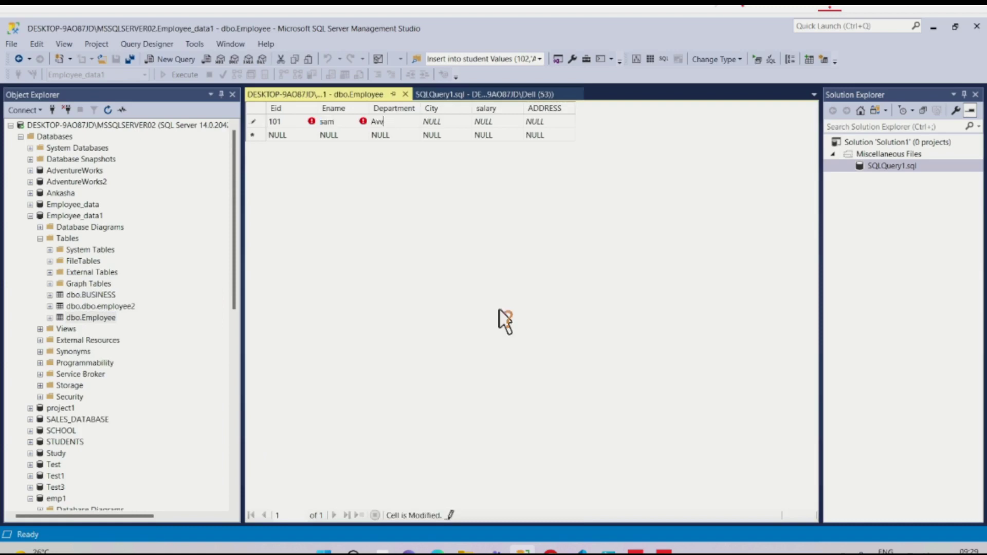
{"action": "key", "text": "Tab"}
{"action": "type", "text": "delhi"}
{"action": "key", "text": "Tab"}
{"action": "type", "text": "15000"}
{"action": "key", "text": "Tab"}
{"action": "type", "text": "delhi"}
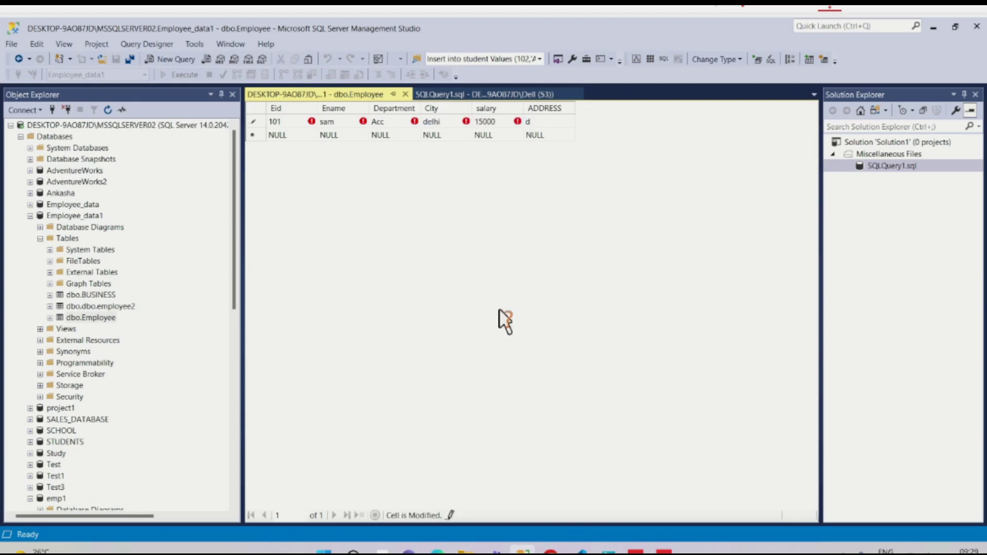
Step: Fill the second dbo.Employee row with the employee's ID and name, department IT, city Delhi, salary 16000 and the address, and close the table
{"action": "left_click", "coordinate": [276, 135]}
{"action": "type", "text": "102"}
{"action": "key", "text": "Tab"}
{"action": "type", "text": "ram"}
{"action": "key", "text": "Tab"}
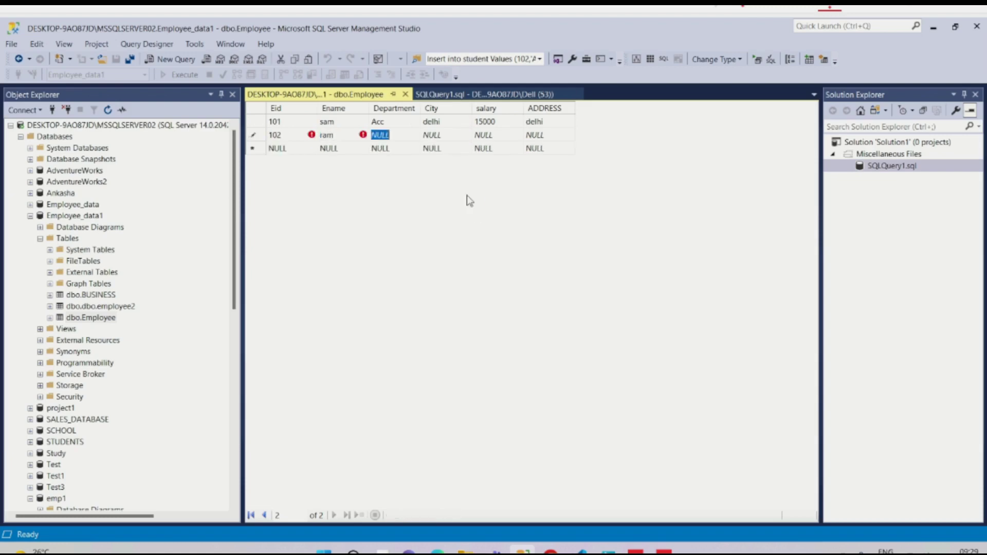
{"action": "type", "text": "IT"}
{"action": "key", "text": "Tab"}
{"action": "type", "text": "Delhi"}
{"action": "key", "text": "Tab"}
{"action": "type", "text": "16000"}
{"action": "key", "text": "Tab"}
{"action": "type", "text": "UP"}
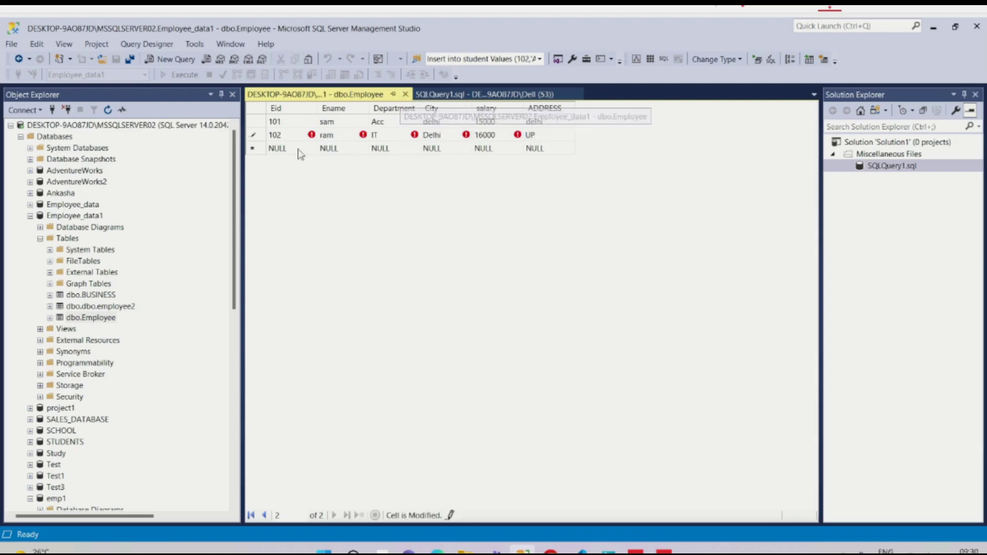
{"action": "left_click", "coordinate": [278, 148]}
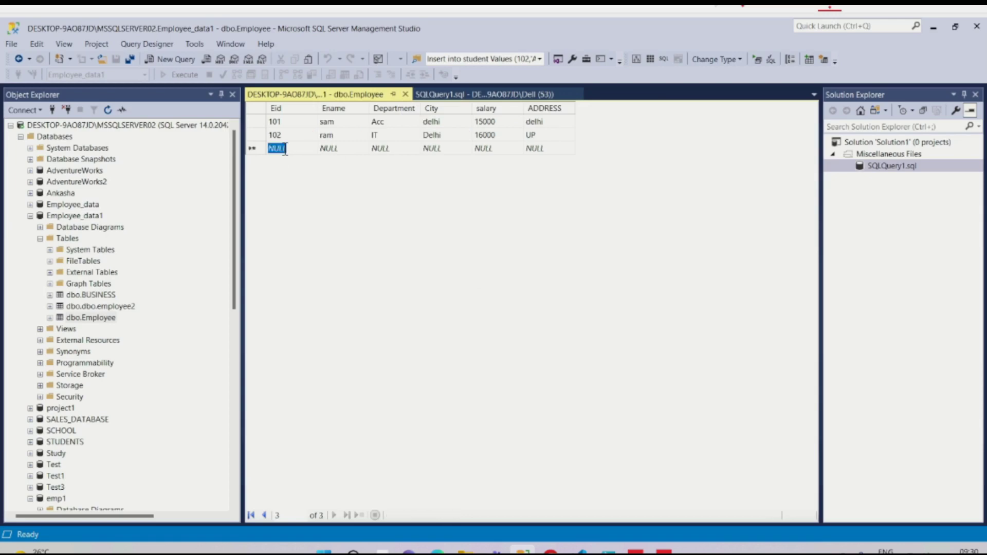
{"action": "left_click", "coordinate": [405, 94]}
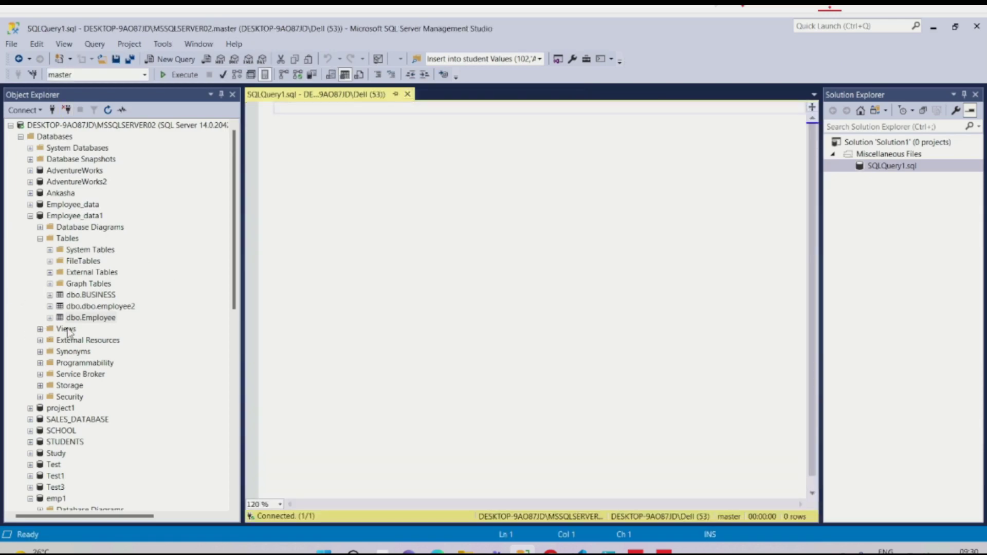
Step: Query the top 1000 rows of dbo.Employee to check the added records, and close the query
{"action": "left_click", "coordinate": [88, 318]}
{"action": "right_click", "coordinate": [87, 320]}
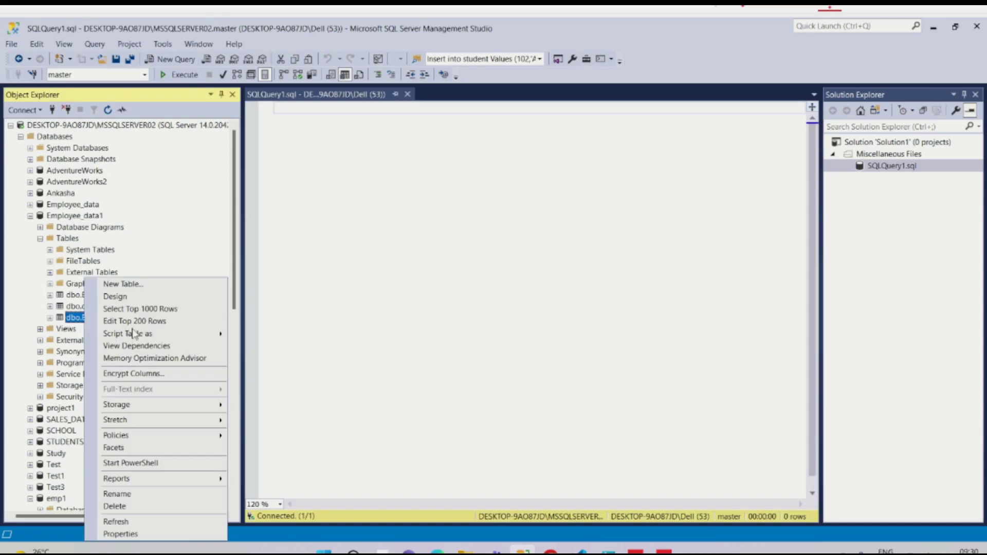
{"action": "left_click", "coordinate": [144, 309]}
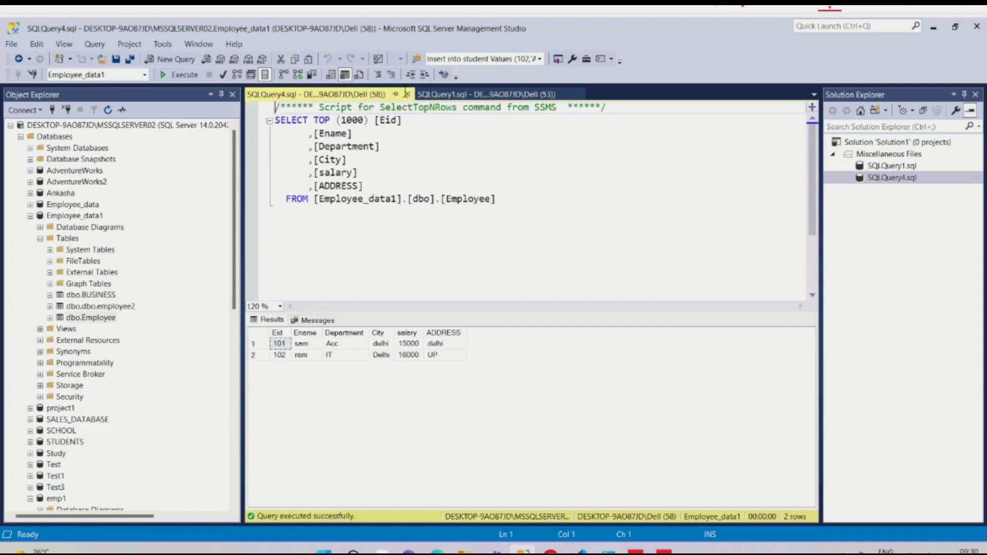
{"action": "left_click", "coordinate": [407, 94]}
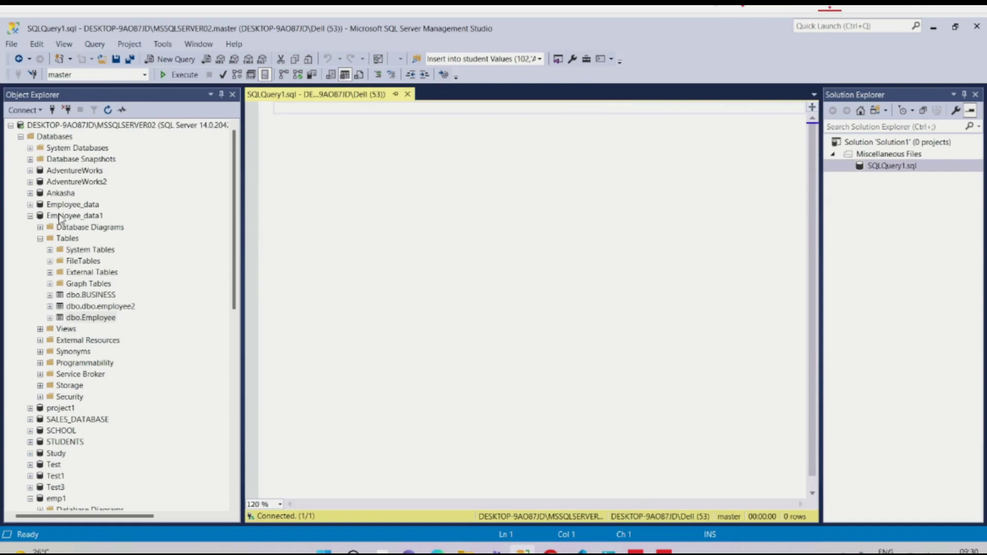
Step: Start a new backup of the Employee_data1 database and set its backup type to Transaction Log
{"action": "right_click", "coordinate": [60, 218]}
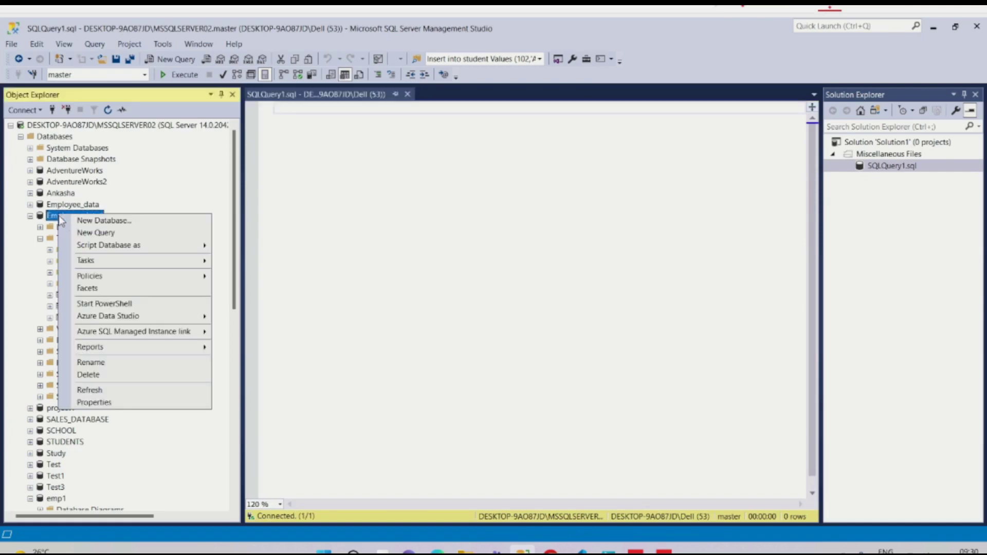
{"action": "mouse_move", "coordinate": [152, 261]}
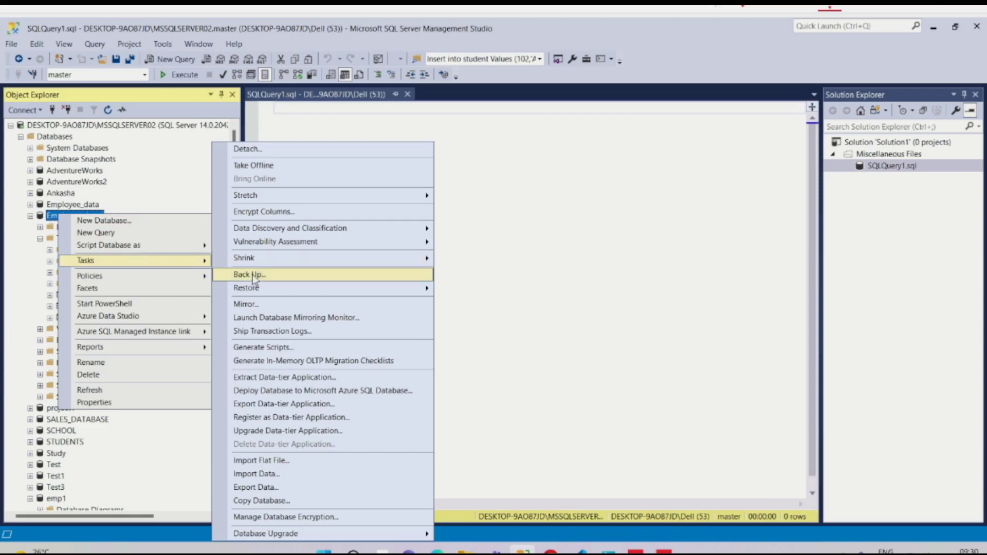
{"action": "left_click", "coordinate": [254, 276]}
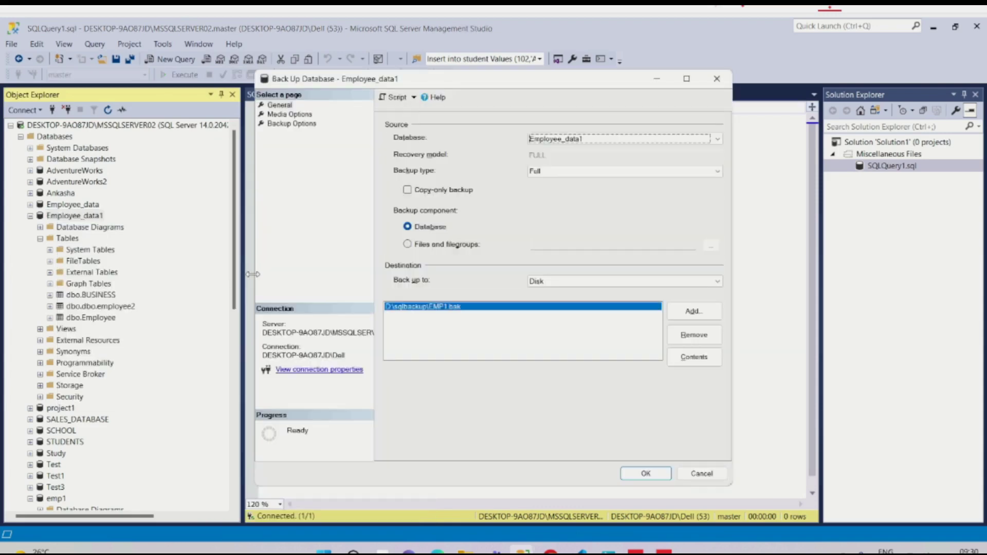
{"action": "left_click", "coordinate": [560, 174]}
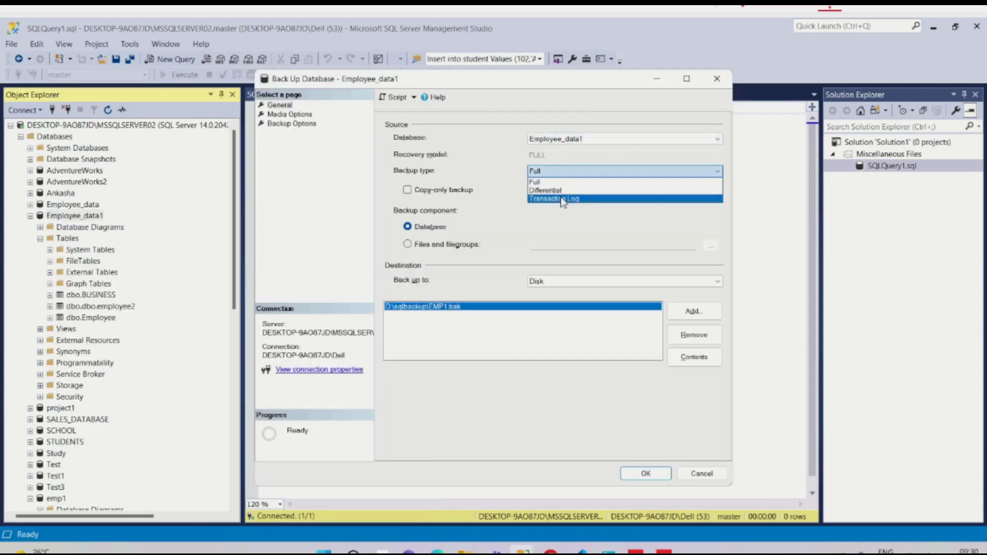
{"action": "left_click", "coordinate": [562, 199]}
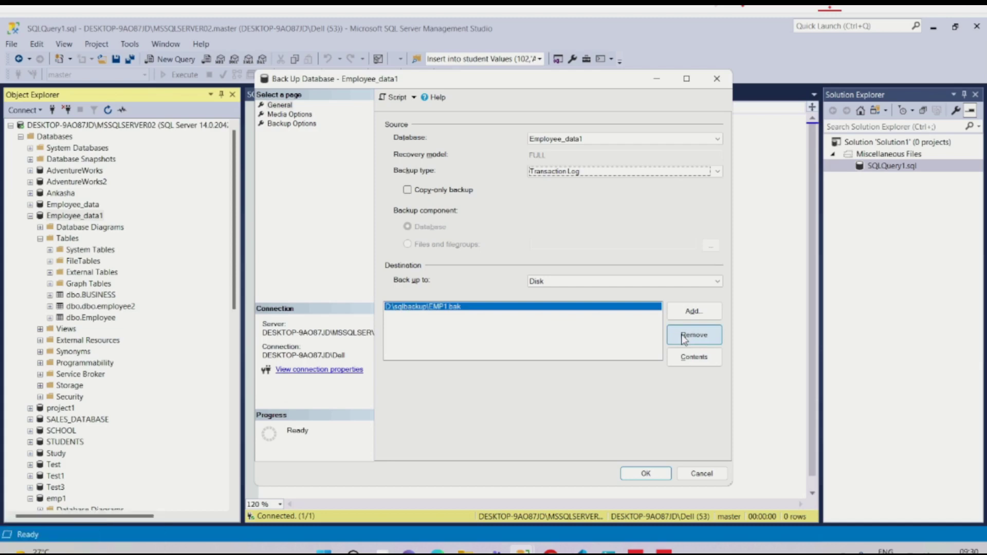
Step: Enable verifying the backup when finished, set compression to Compress backup, and run the transaction log backup
{"action": "left_click", "coordinate": [272, 114]}
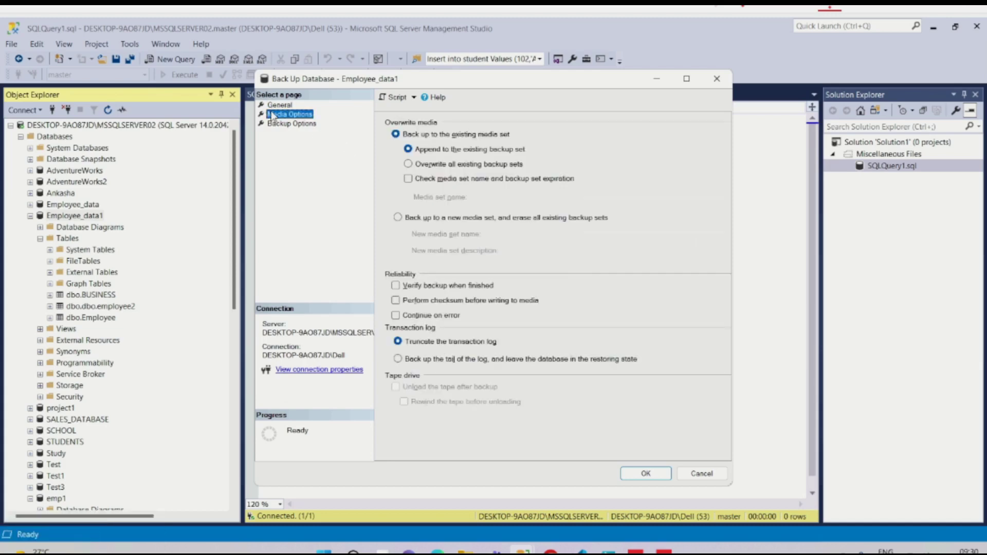
{"action": "left_click", "coordinate": [396, 286]}
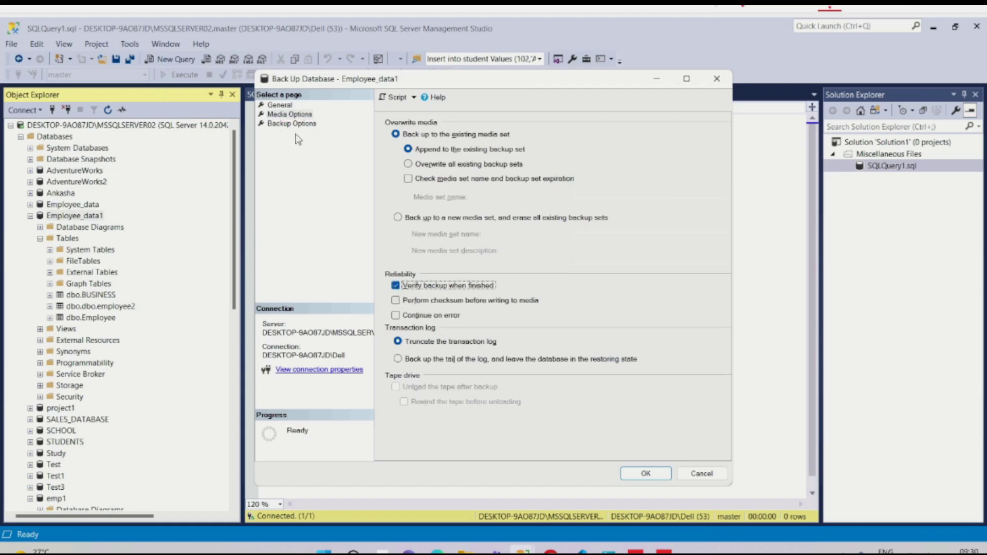
{"action": "left_click", "coordinate": [286, 124]}
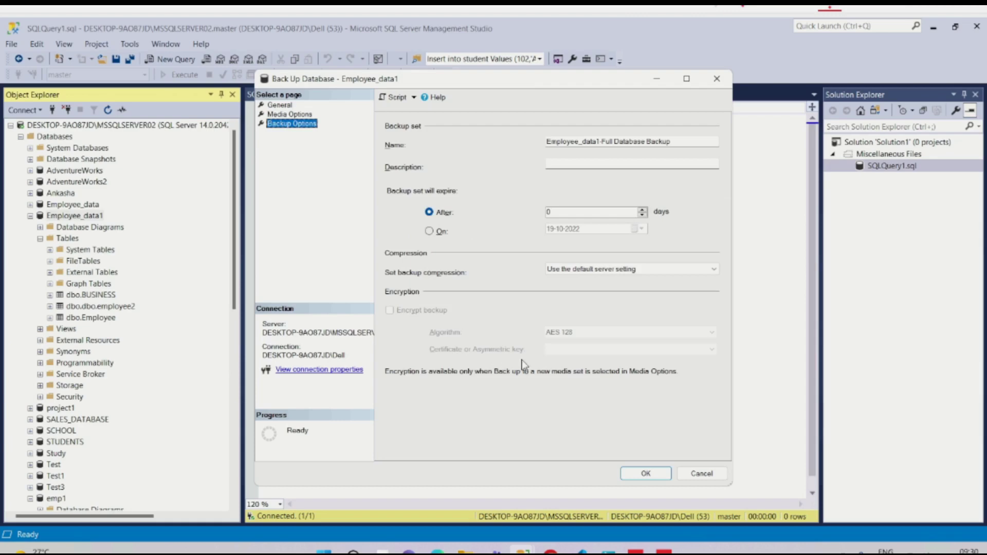
{"action": "left_click", "coordinate": [568, 273]}
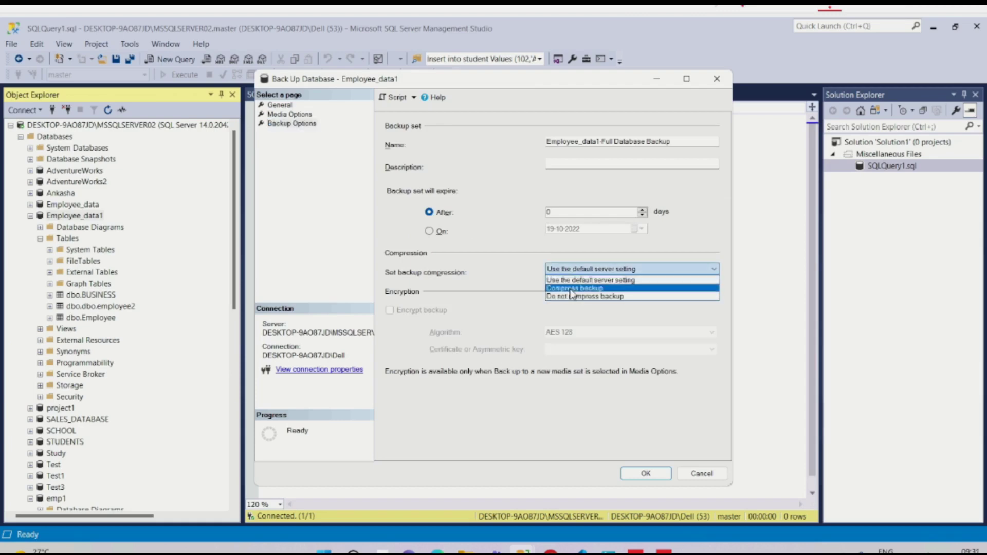
{"action": "left_click", "coordinate": [571, 288]}
{"action": "left_click", "coordinate": [281, 106]}
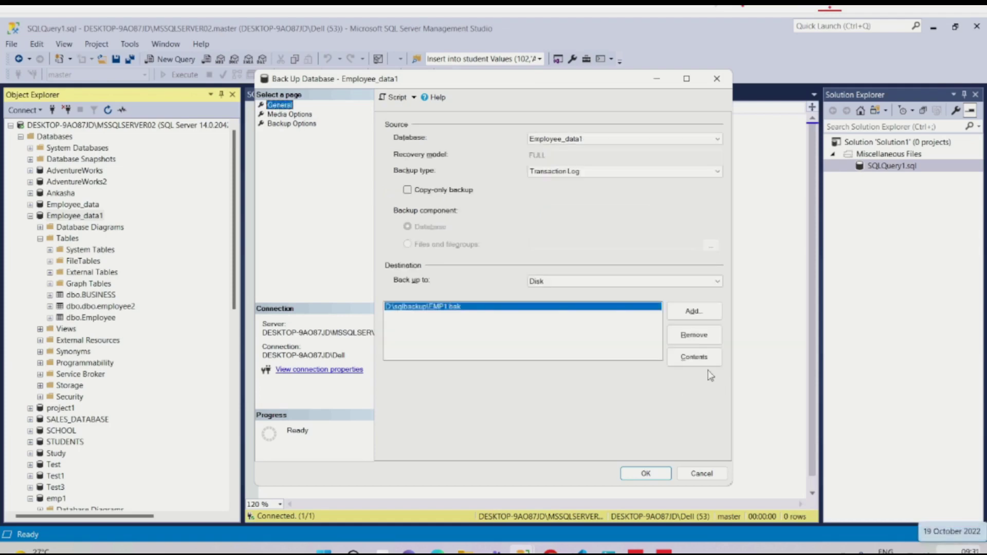
{"action": "left_click", "coordinate": [645, 474]}
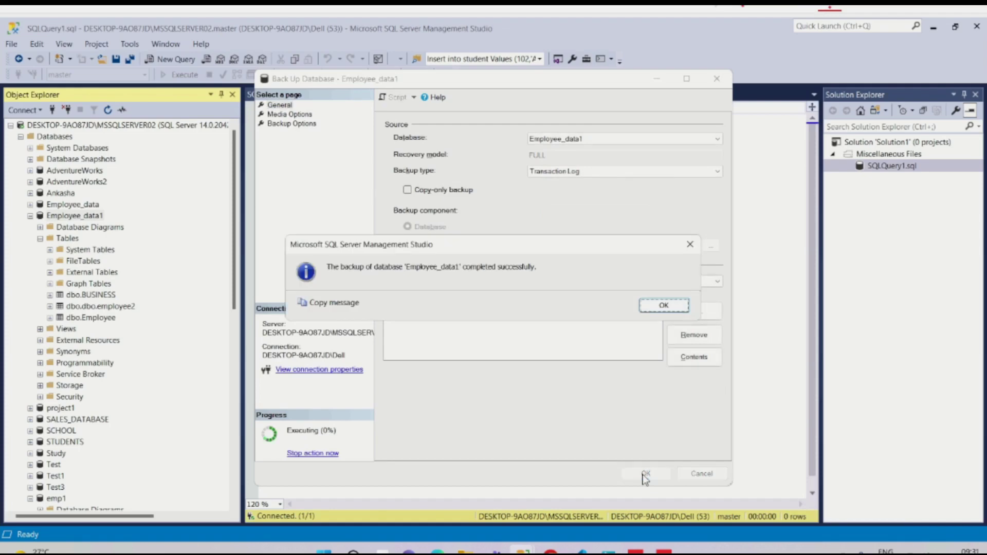
{"action": "left_click", "coordinate": [657, 306]}
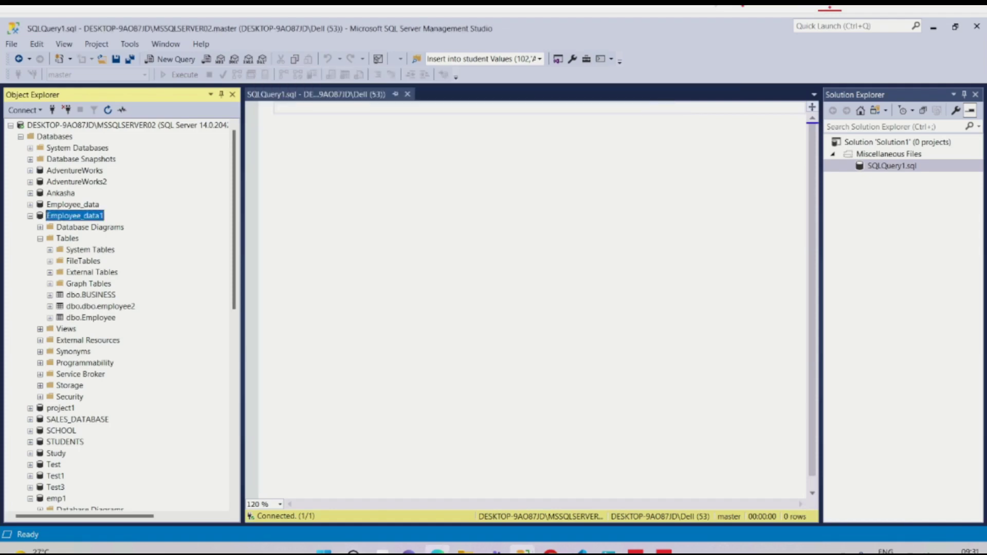
Step: Switch to File Explorer and check the EMP1.bak file in the D:\sqlbackup folder
{"action": "left_click", "coordinate": [466, 549]}
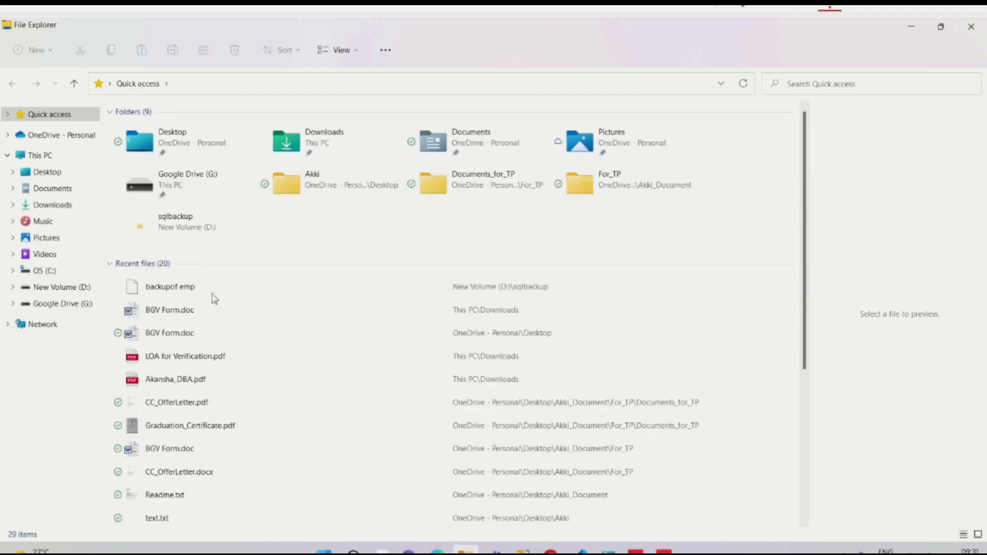
{"action": "left_click", "coordinate": [64, 288]}
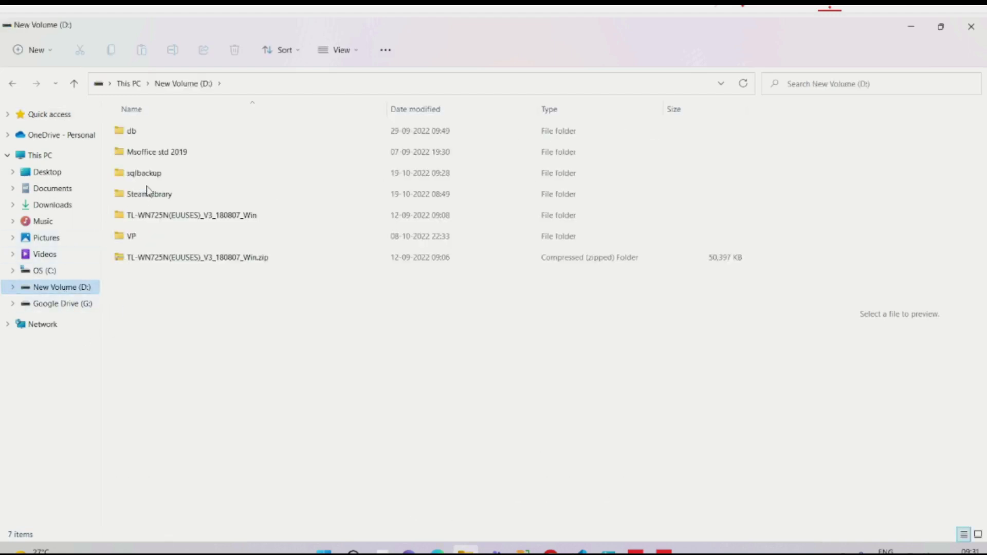
{"action": "left_click", "coordinate": [142, 176]}
{"action": "double_click", "coordinate": [142, 175]}
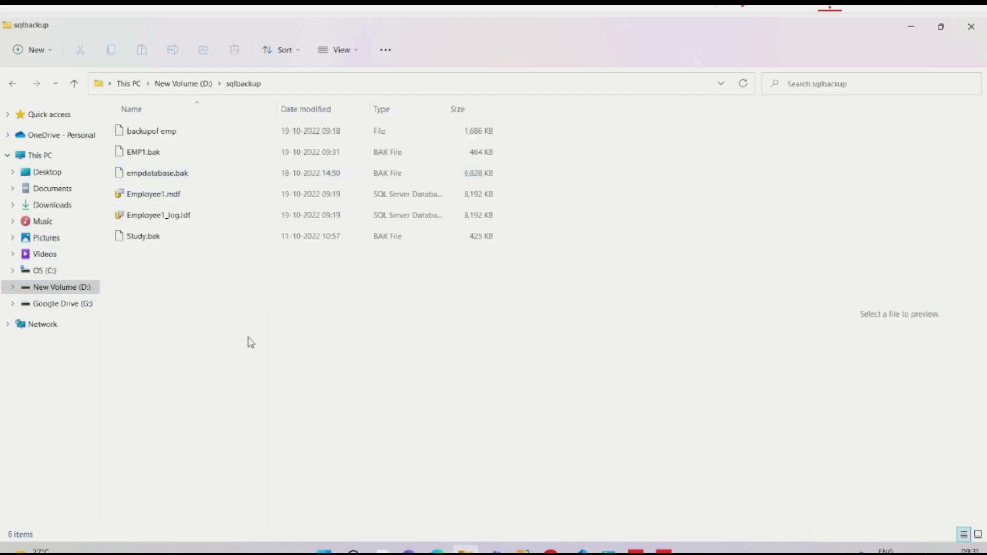
{"action": "left_click", "coordinate": [155, 156]}
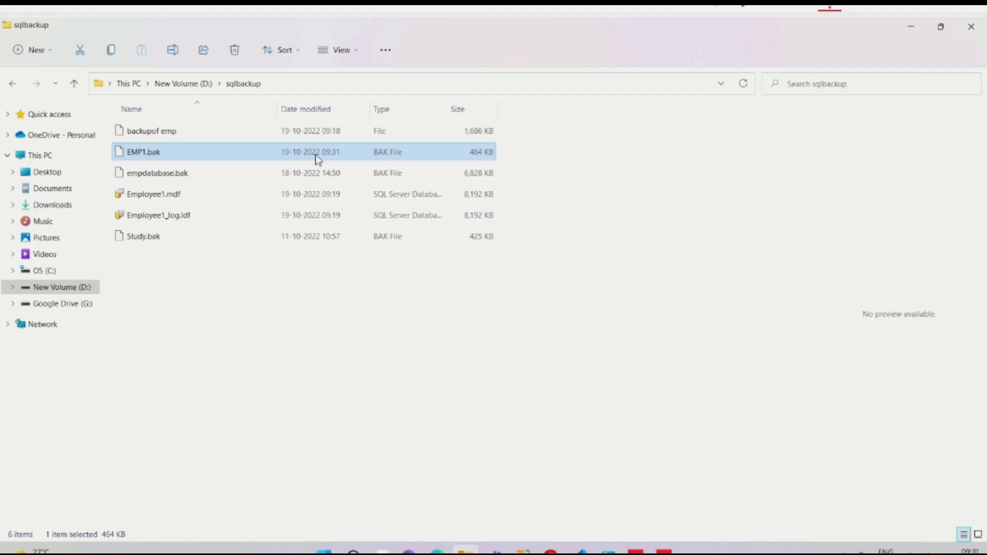
{"action": "left_click", "coordinate": [276, 327]}
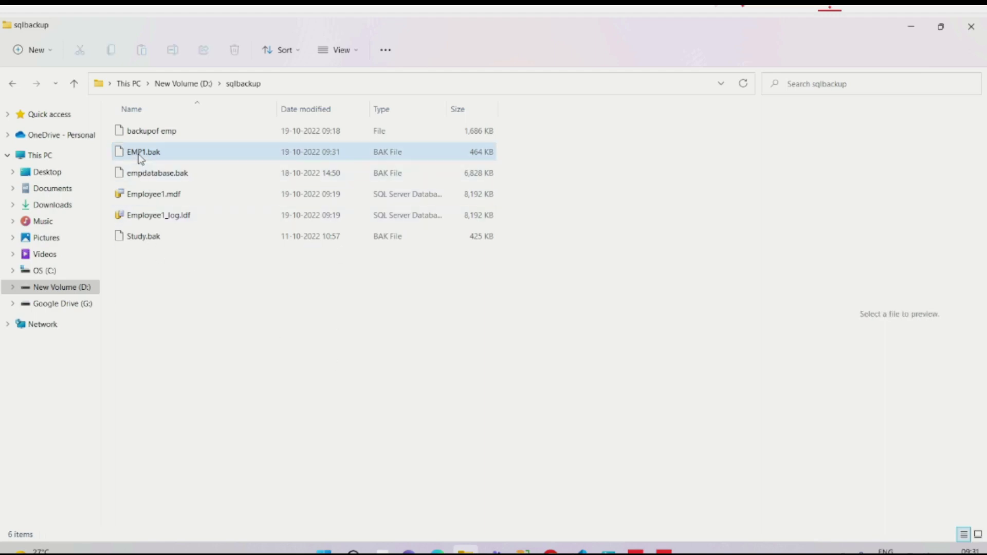
{"action": "left_click", "coordinate": [140, 154]}
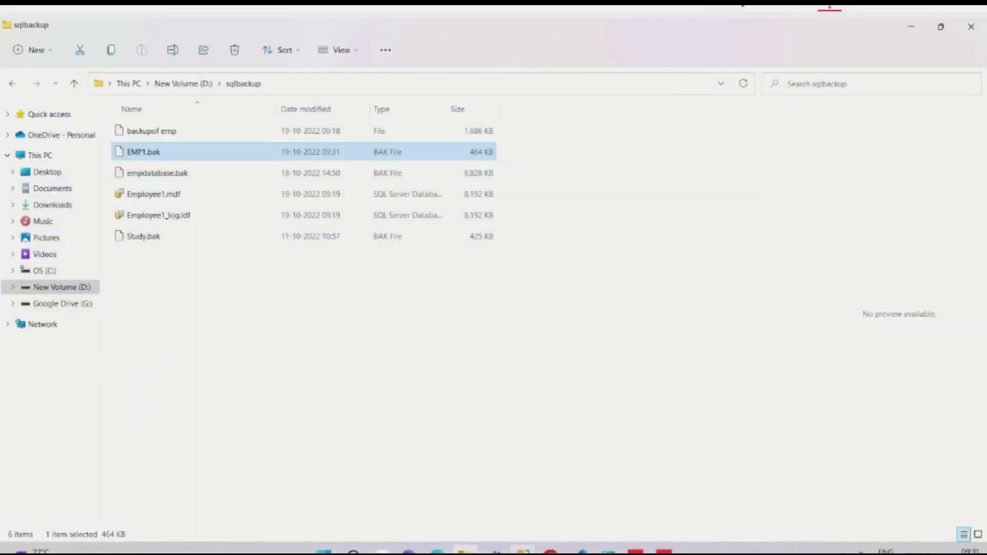
Step: Switch back to SQL Server Management Studio and delete the emp1 database, closing its existing connections
{"action": "left_click", "coordinate": [523, 550]}
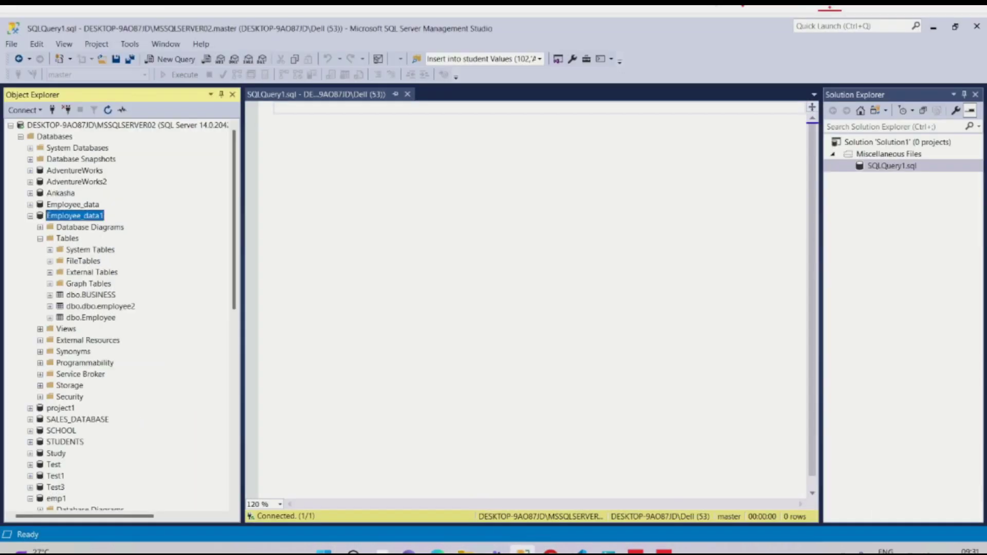
{"action": "left_click", "coordinate": [30, 216]}
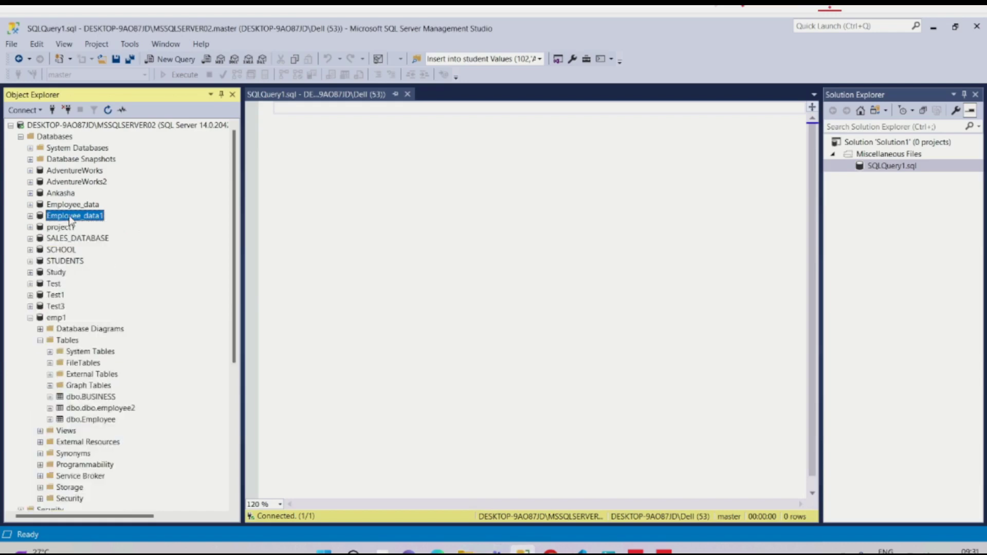
{"action": "left_click", "coordinate": [56, 318]}
{"action": "right_click", "coordinate": [49, 317]}
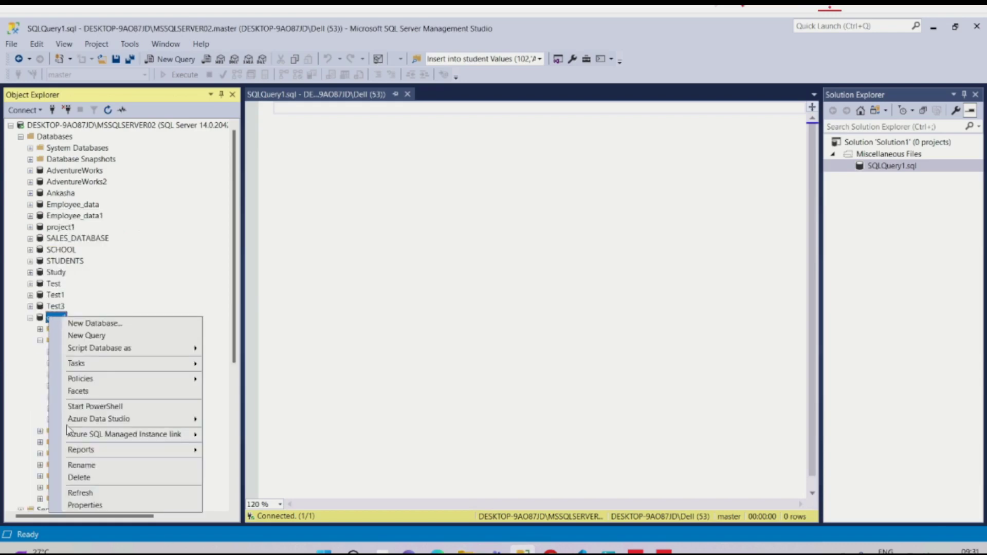
{"action": "left_click", "coordinate": [95, 479]}
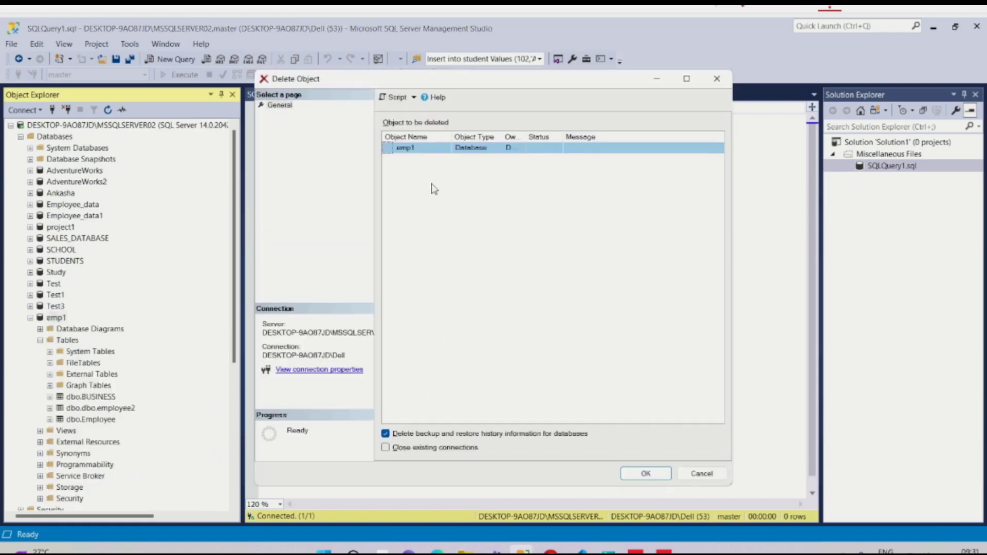
{"action": "left_click", "coordinate": [390, 451]}
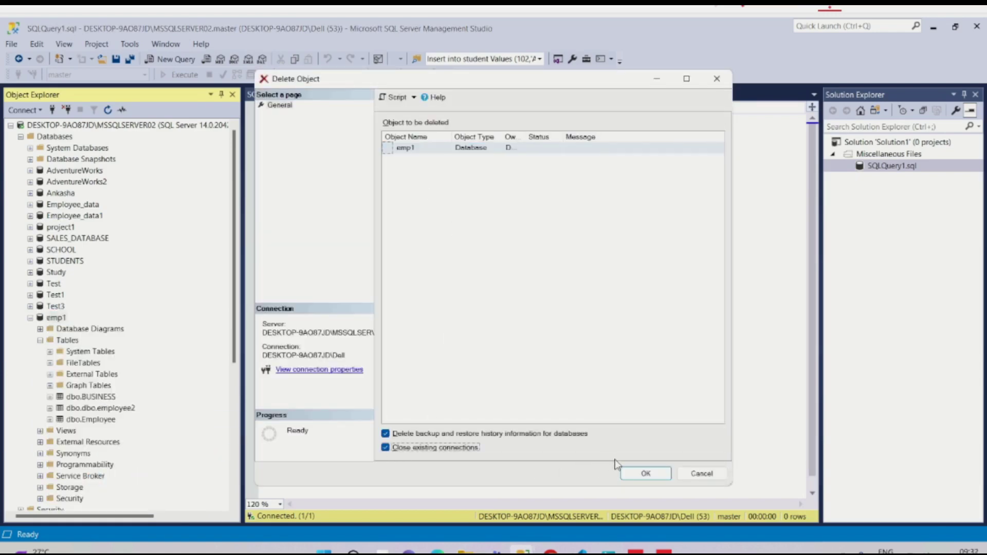
{"action": "left_click", "coordinate": [644, 474]}
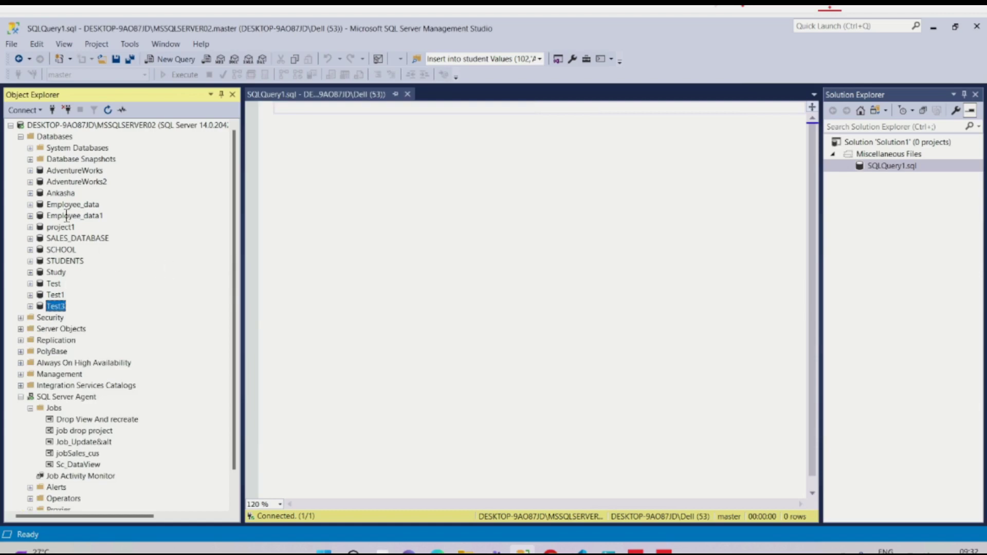
Step: Start a database restore with a device as its source and open the backup device selection
{"action": "right_click", "coordinate": [43, 137]}
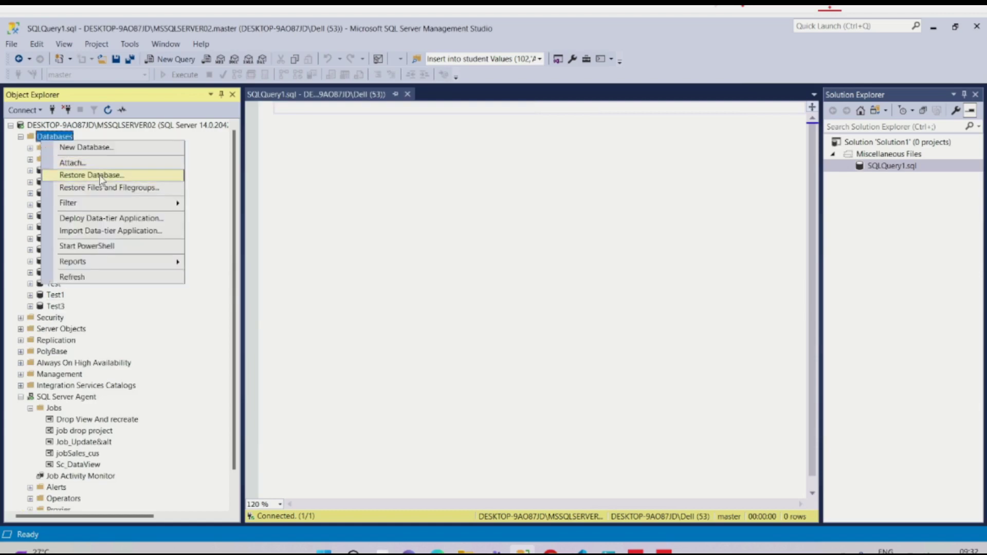
{"action": "left_click", "coordinate": [100, 175]}
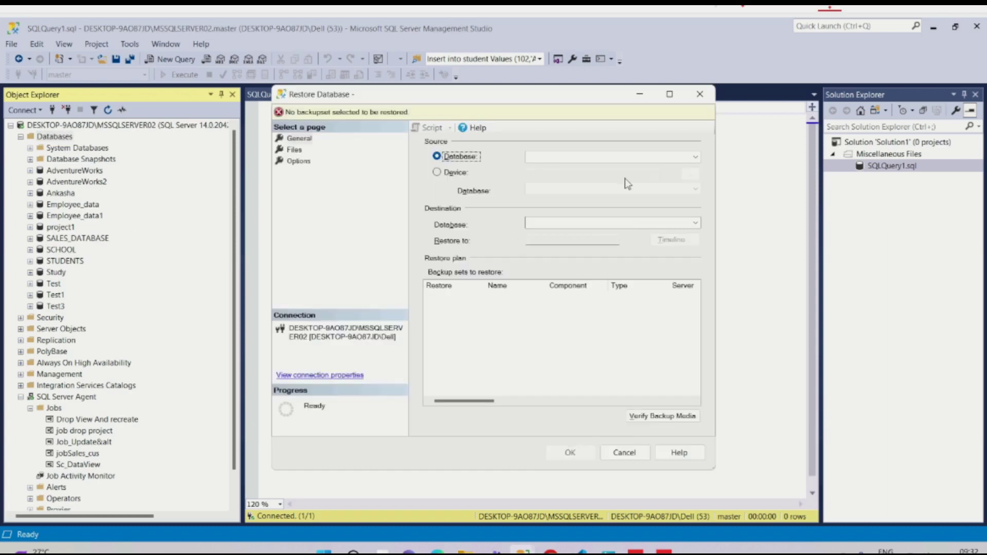
{"action": "left_click", "coordinate": [436, 173]}
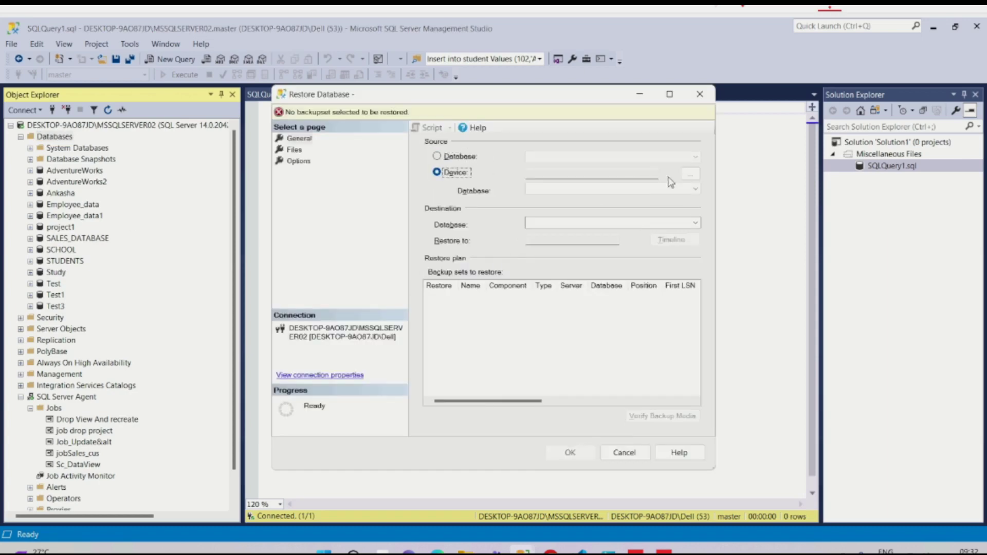
{"action": "left_click", "coordinate": [694, 177]}
Step: Add D:\sqlbackup\EMP1.bak as the backup media for the restore and confirm the device selection
{"action": "left_click", "coordinate": [607, 246]}
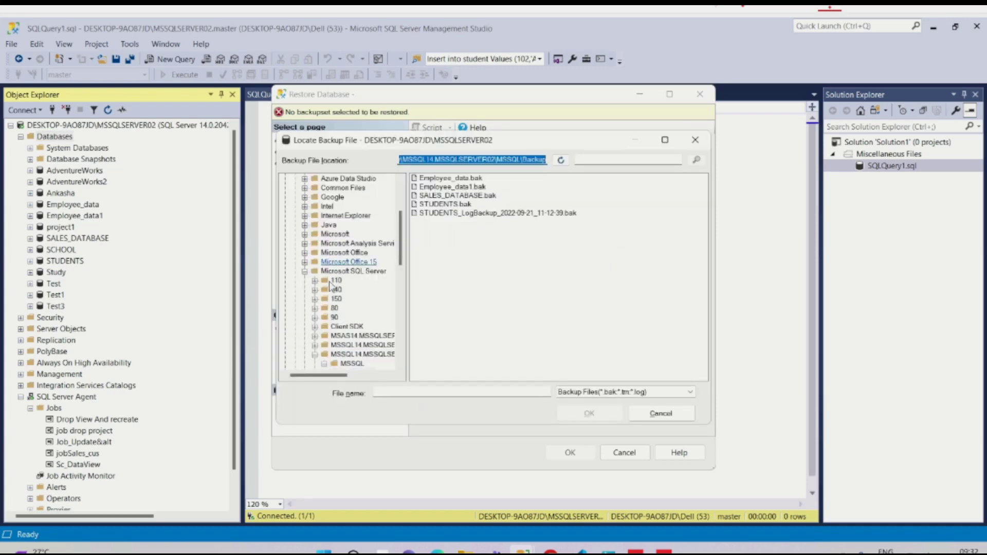
{"action": "scroll", "coordinate": [329, 340], "scroll_direction": "down", "scroll_amount": 10}
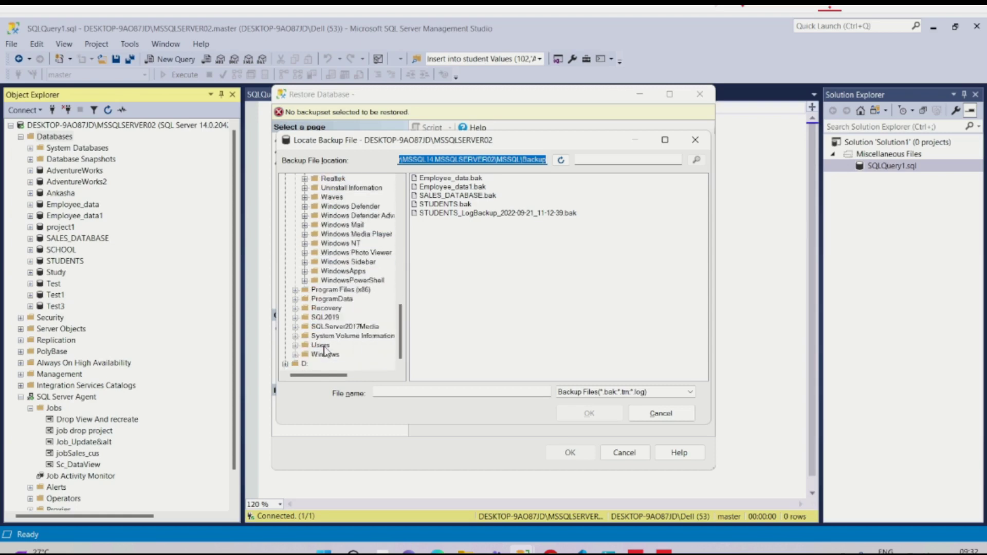
{"action": "left_click", "coordinate": [285, 364]}
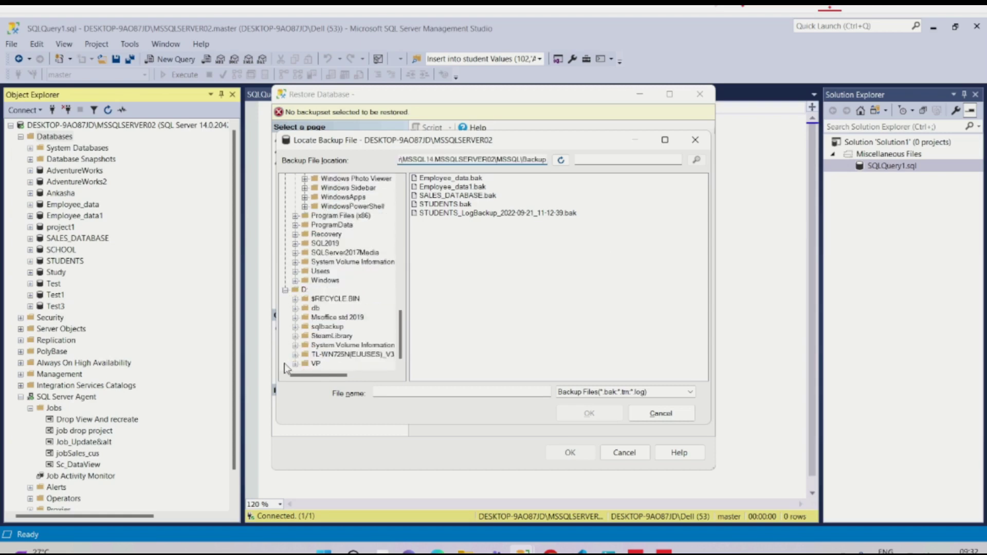
{"action": "left_click", "coordinate": [324, 327]}
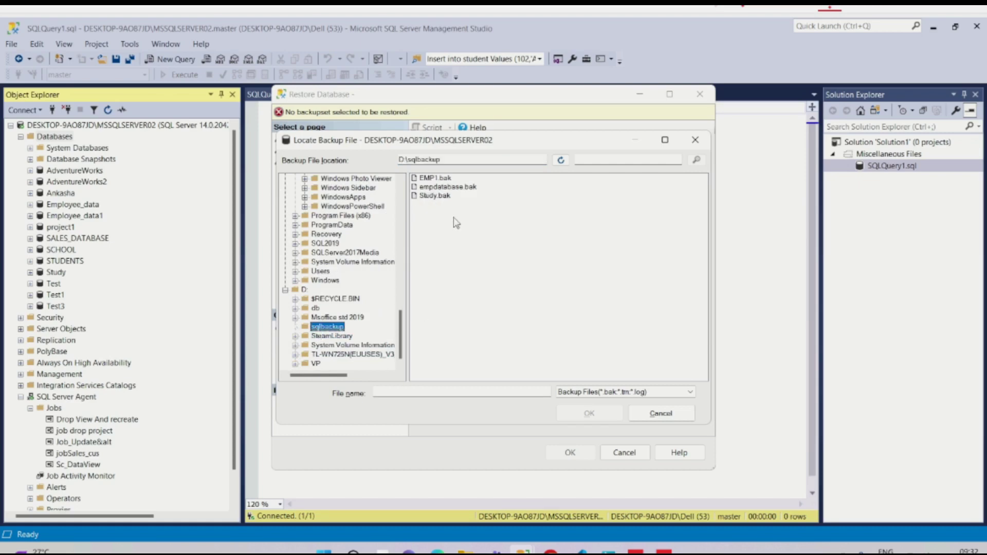
{"action": "left_click", "coordinate": [437, 178]}
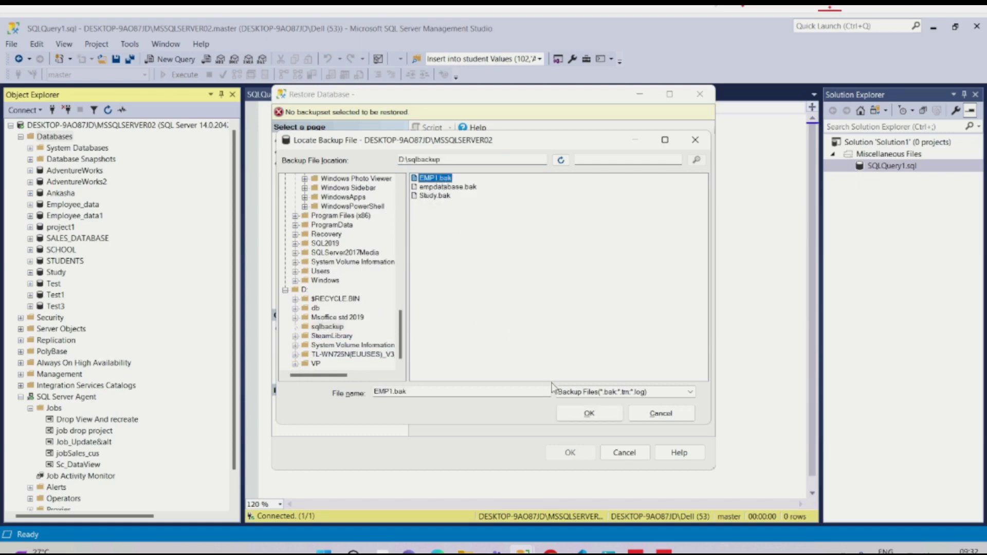
{"action": "left_click", "coordinate": [583, 417]}
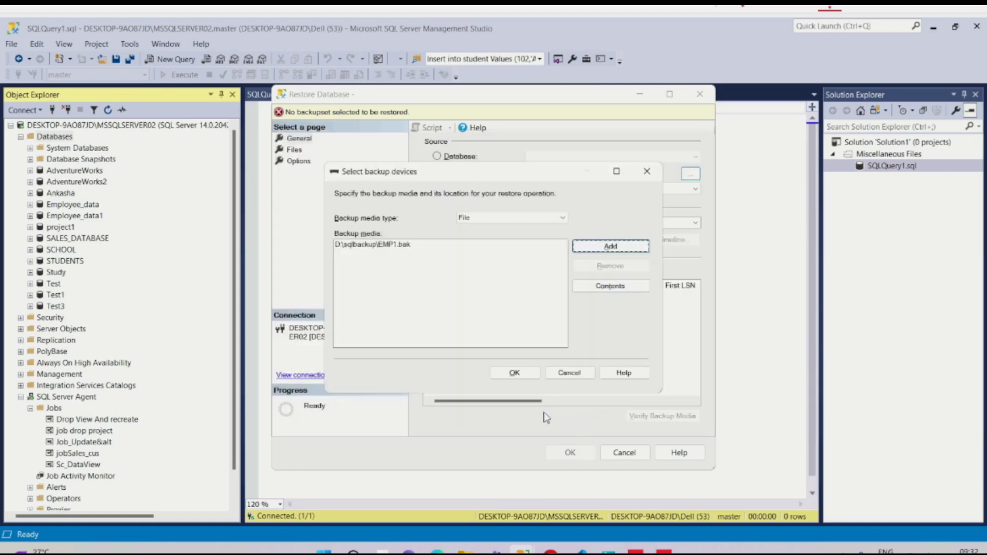
{"action": "left_click", "coordinate": [524, 373]}
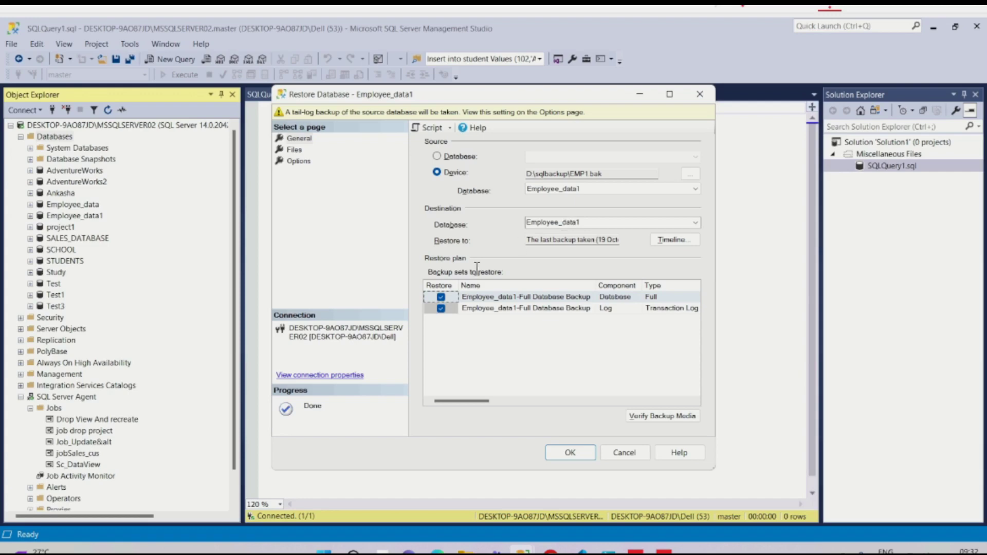
Step: Review the full and transaction log backup sets in the restore plan, and set the destination database to EMP10
{"action": "left_click", "coordinate": [510, 309]}
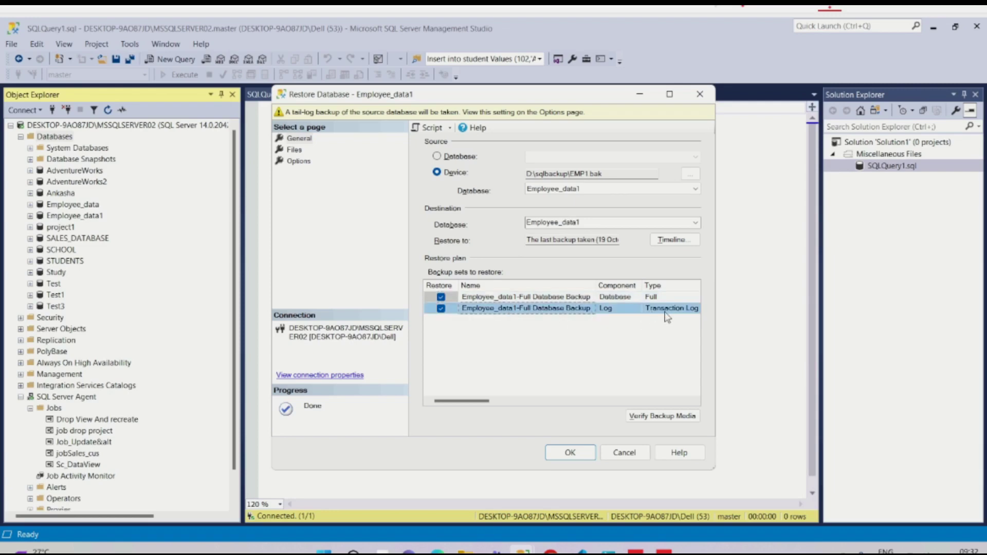
{"action": "left_click", "coordinate": [557, 300]}
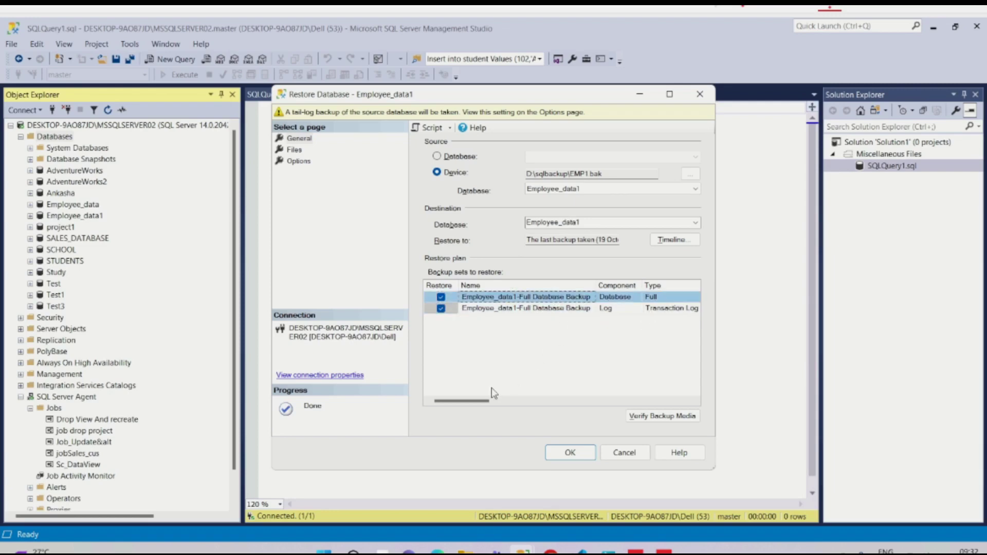
{"action": "left_click_drag", "start_coordinate": [476, 401], "coordinate": [646, 416]}
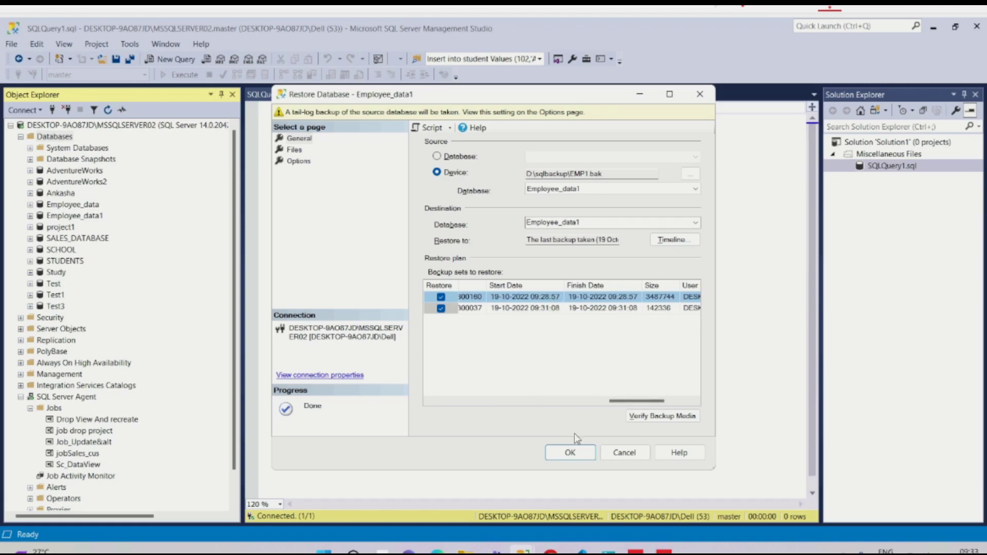
{"action": "left_click", "coordinate": [585, 189]}
{"action": "left_click", "coordinate": [585, 190]}
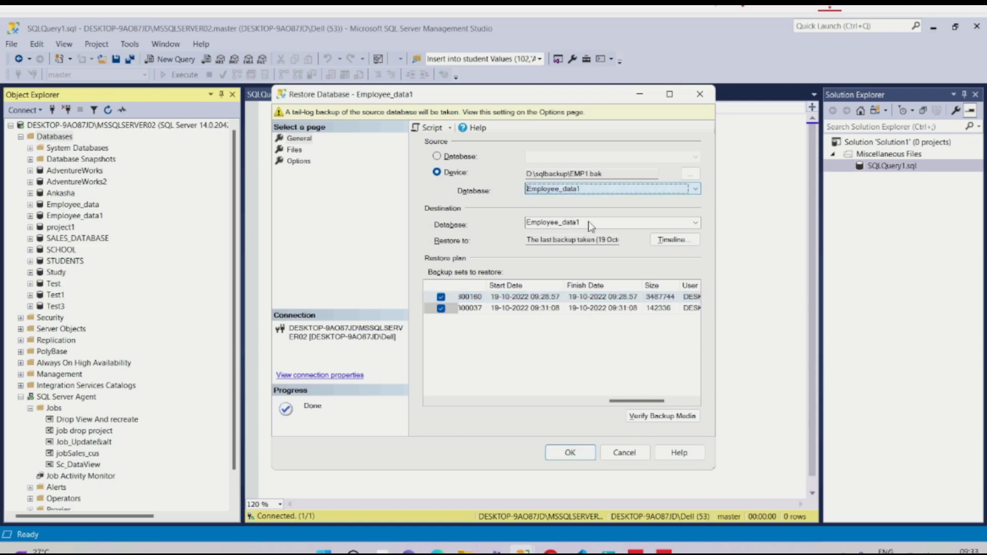
{"action": "left_click", "coordinate": [590, 222]}
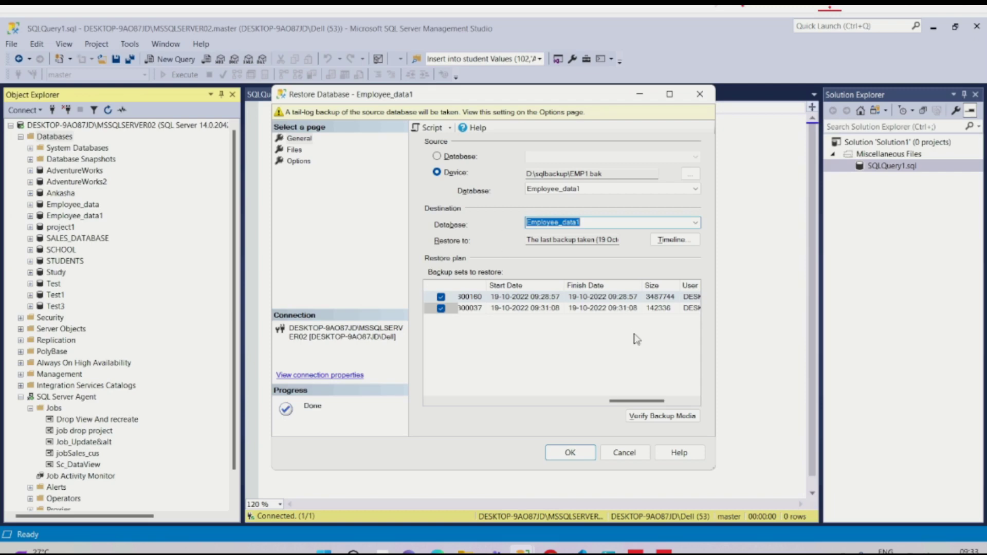
{"action": "type", "text": "EMP"}
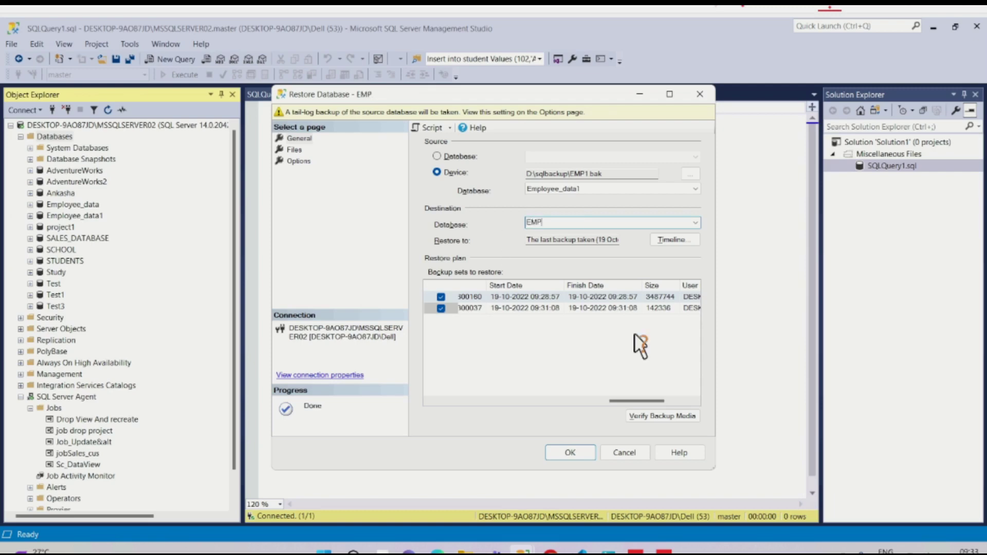
{"action": "type", "text": "10"}
Step: Check the file and restore options for EMP10, and disable taking a tail-log backup before the restore
{"action": "left_click", "coordinate": [295, 150]}
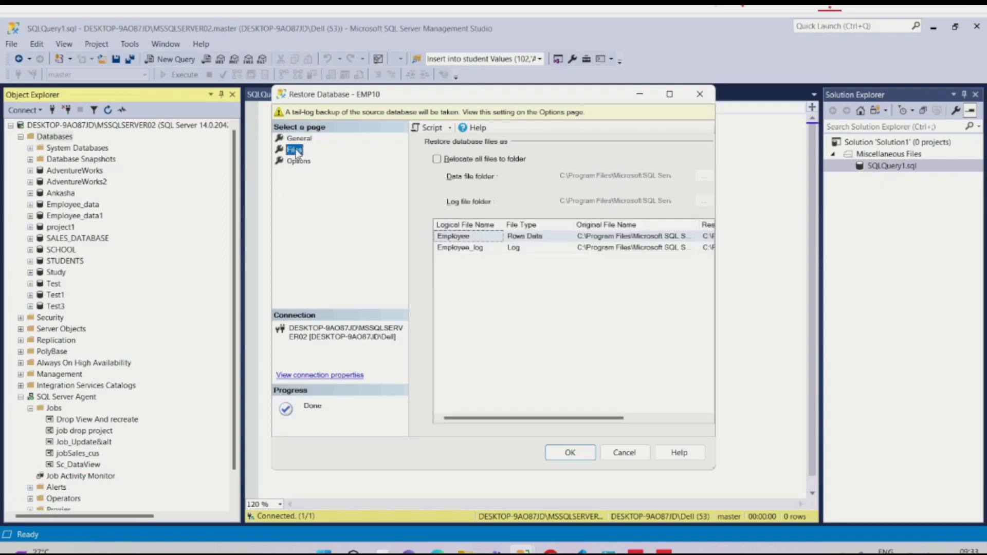
{"action": "left_click", "coordinate": [297, 161]}
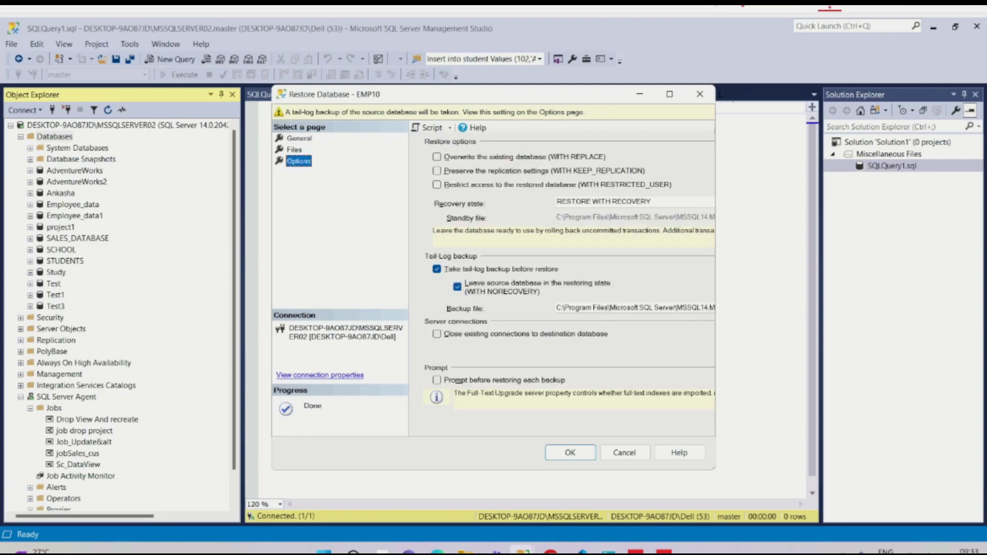
{"action": "left_click", "coordinate": [669, 95]}
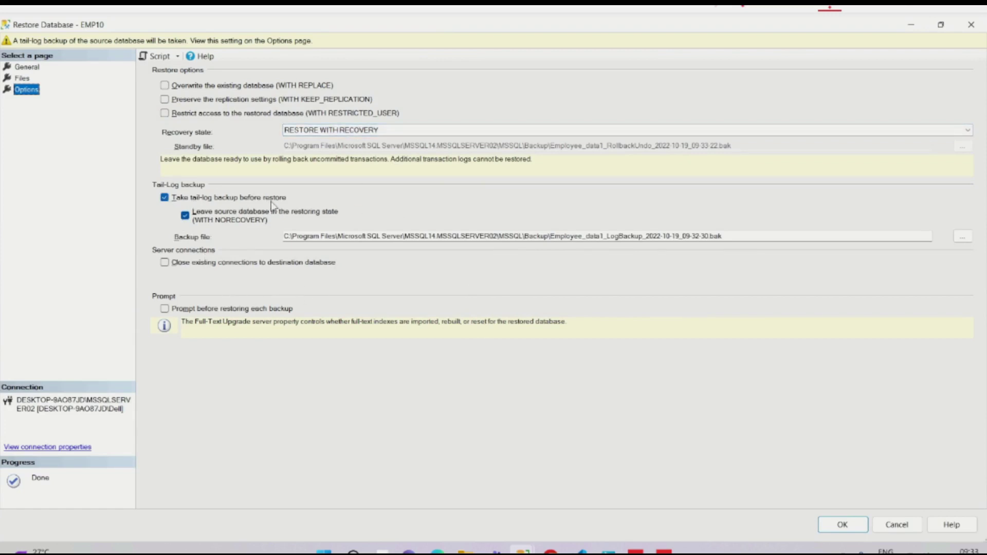
{"action": "left_click", "coordinate": [165, 198]}
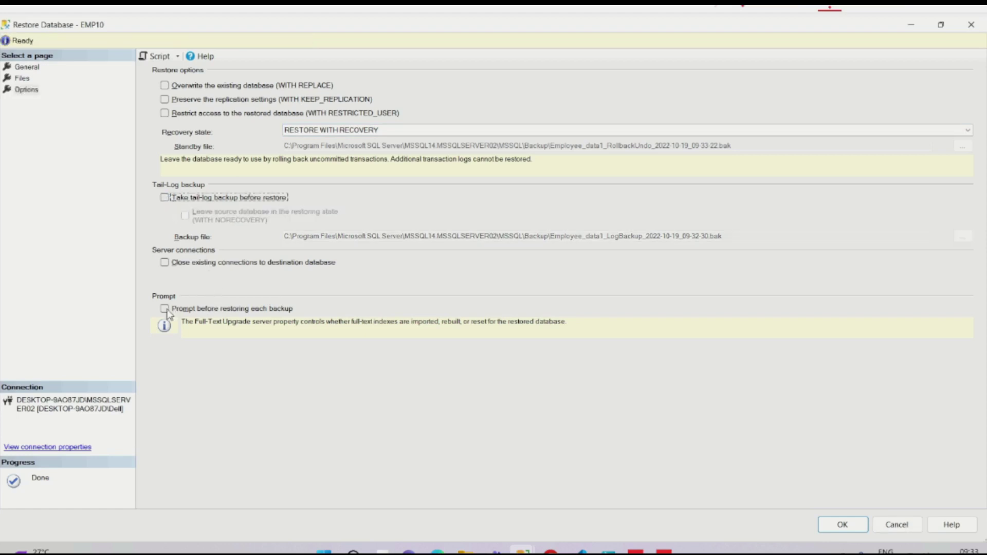
{"action": "left_click", "coordinate": [165, 263]}
{"action": "left_click", "coordinate": [165, 263]}
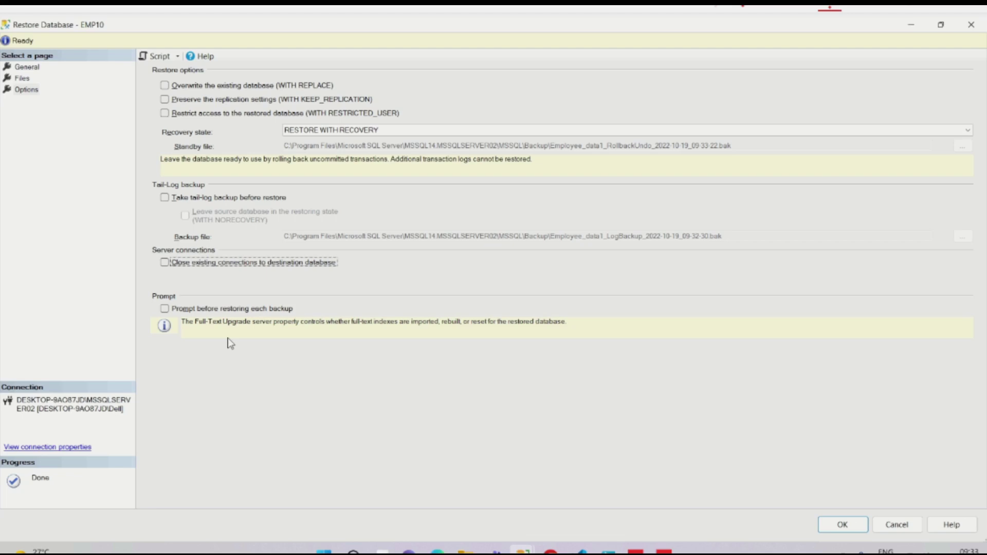
{"action": "left_click", "coordinate": [164, 310]}
{"action": "left_click", "coordinate": [165, 310]}
Step: Review the restore file locations and verify the backup media for the EMP10 restore
{"action": "left_click", "coordinate": [22, 78]}
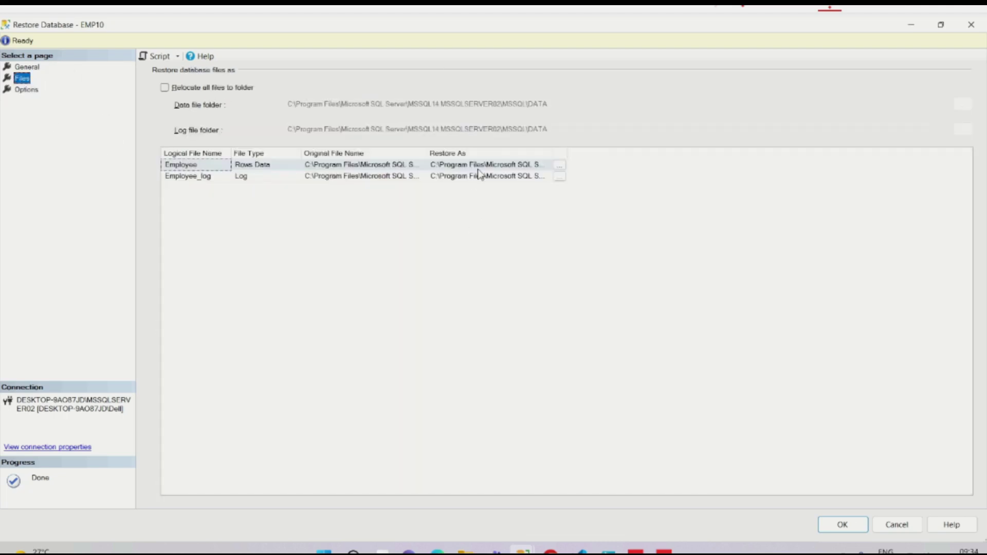
{"action": "left_click", "coordinate": [26, 68]}
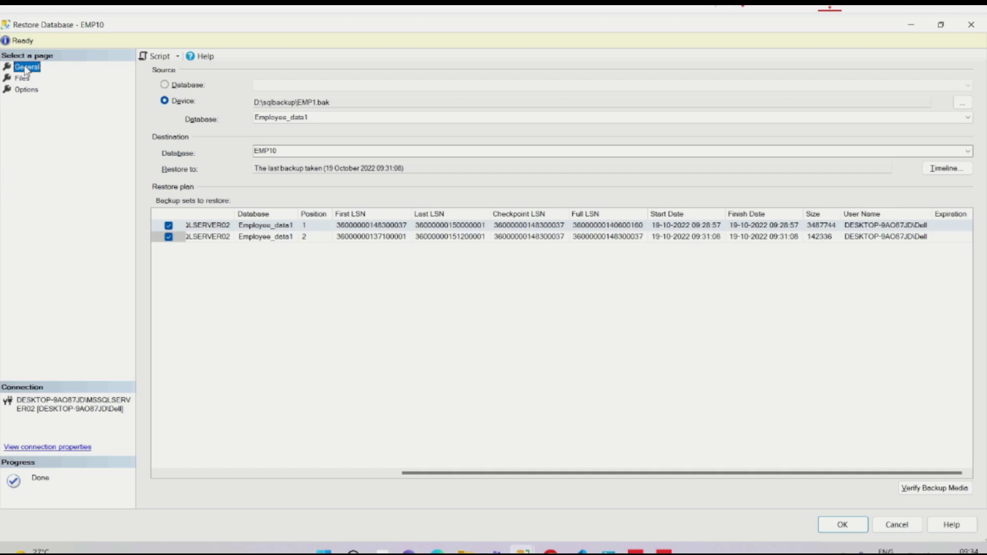
{"action": "left_click", "coordinate": [920, 490]}
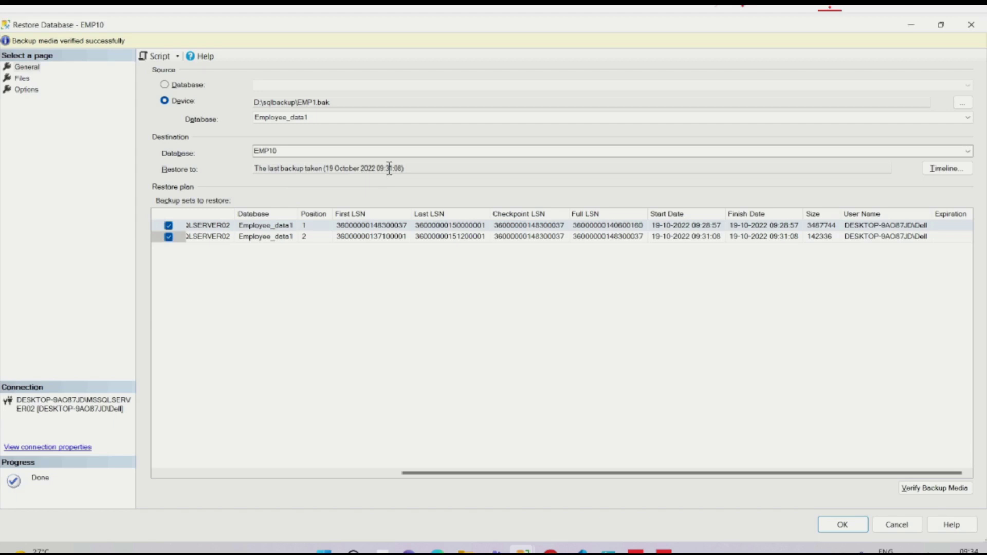
Step: Set the restore point in the backup timeline to the specific date and time 19 October 2022 09:29:08
{"action": "left_click", "coordinate": [946, 170]}
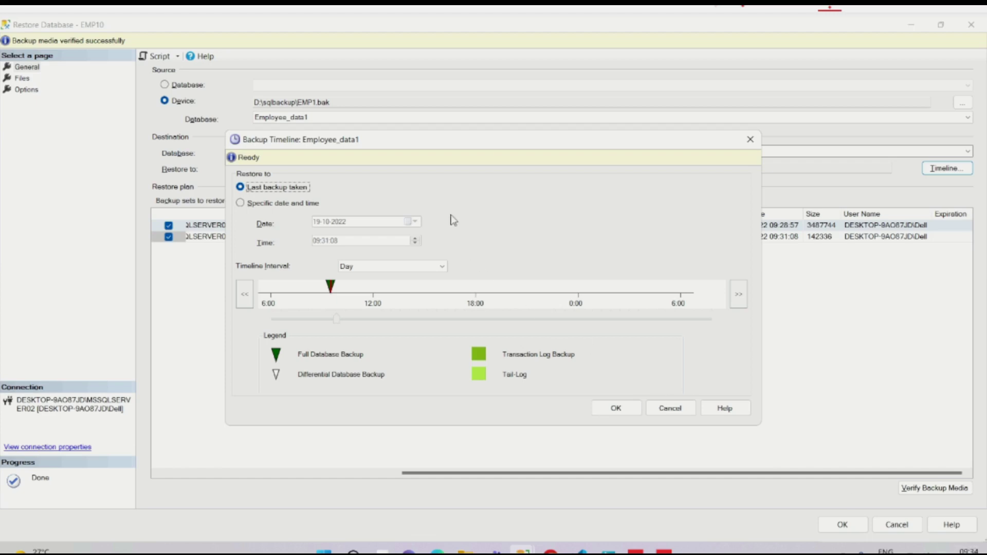
{"action": "left_click", "coordinate": [241, 202]}
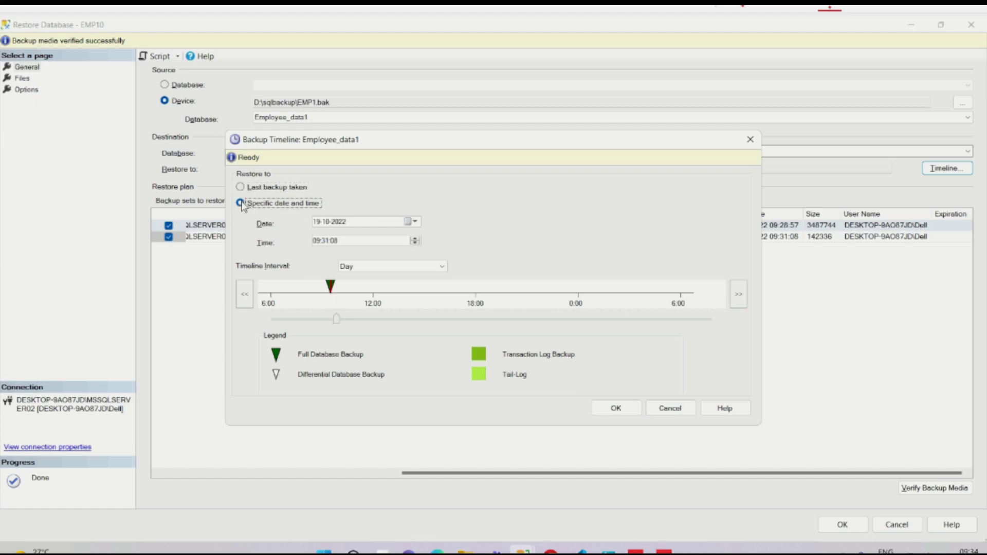
{"action": "left_click", "coordinate": [325, 241]}
{"action": "type", "text": "30"}
{"action": "left_click", "coordinate": [615, 408]}
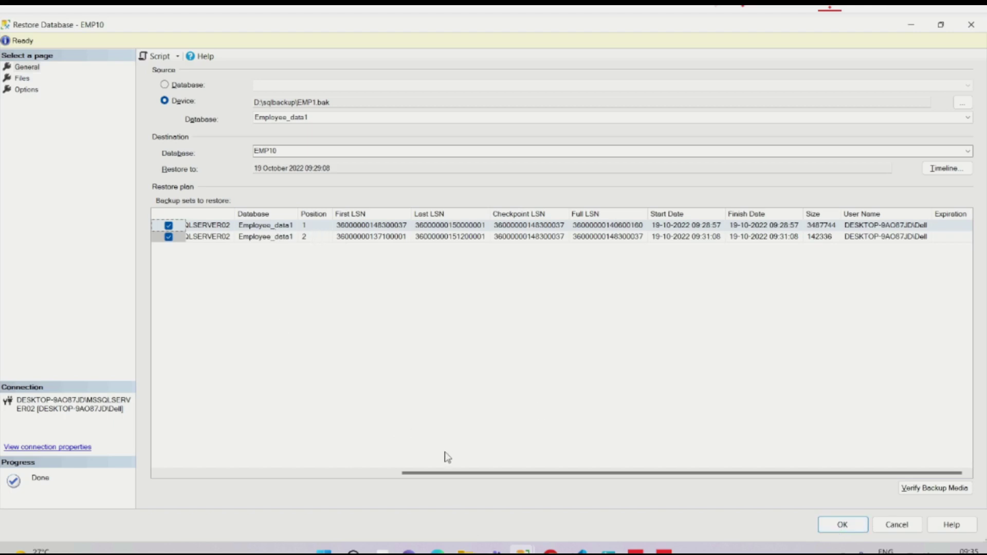
Step: Try to run the restore to EMP10 and open the details of its outcome
{"action": "left_click_drag", "start_coordinate": [504, 473], "coordinate": [281, 463]}
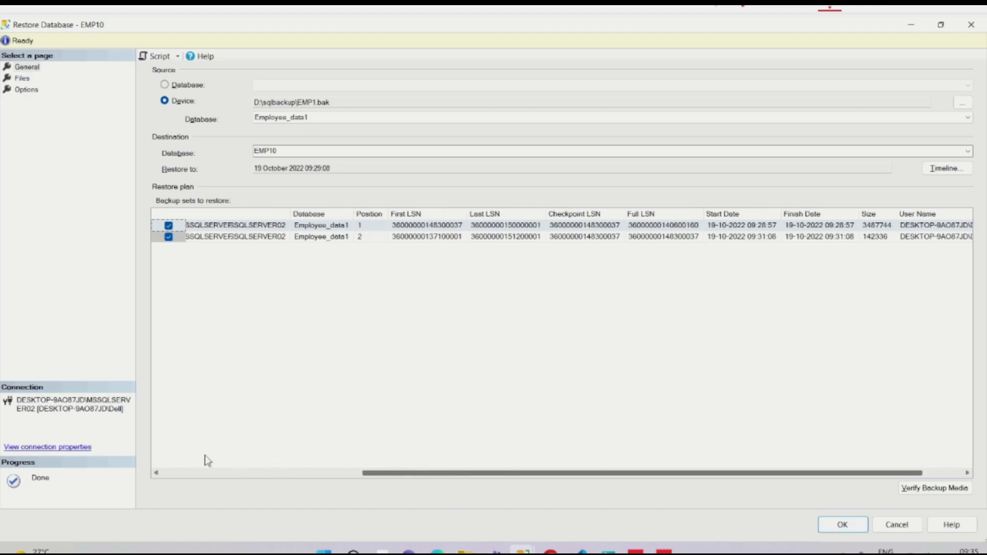
{"action": "left_click_drag", "start_coordinate": [107, 449], "coordinate": [72, 449]}
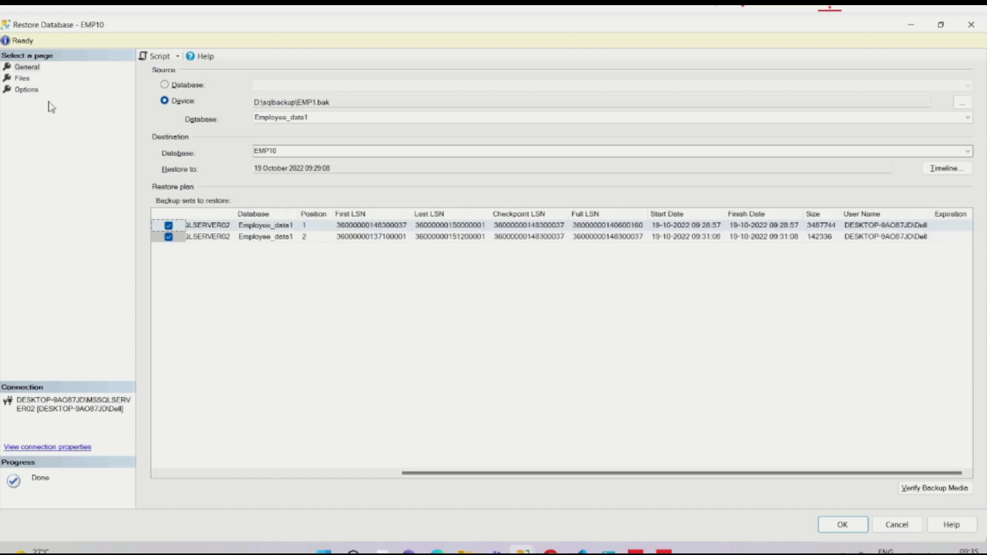
{"action": "left_click", "coordinate": [842, 525]}
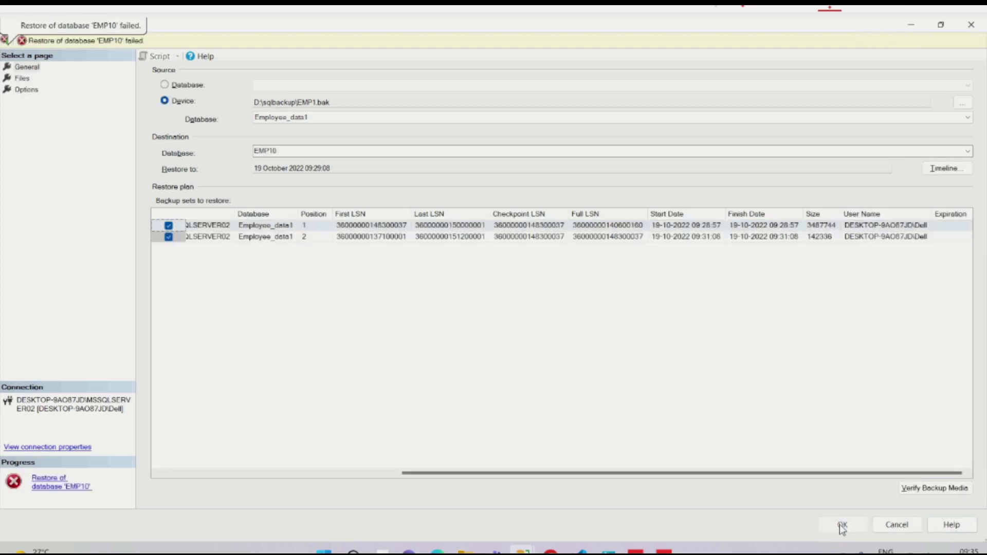
{"action": "left_click", "coordinate": [71, 487]}
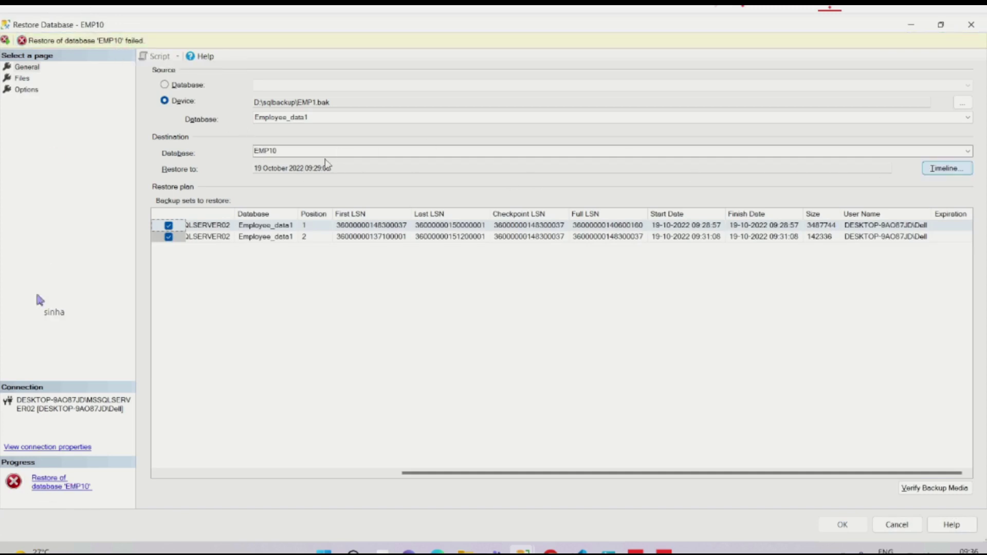
Step: Change the destination database of the restore to the existing Employee_data1 database
{"action": "double_click", "coordinate": [282, 152]}
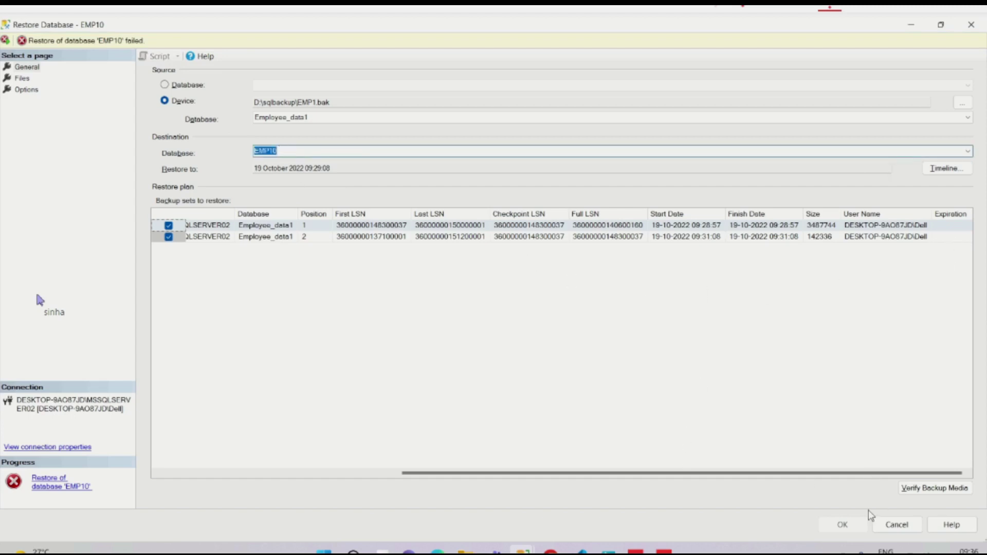
{"action": "left_click", "coordinate": [291, 149]}
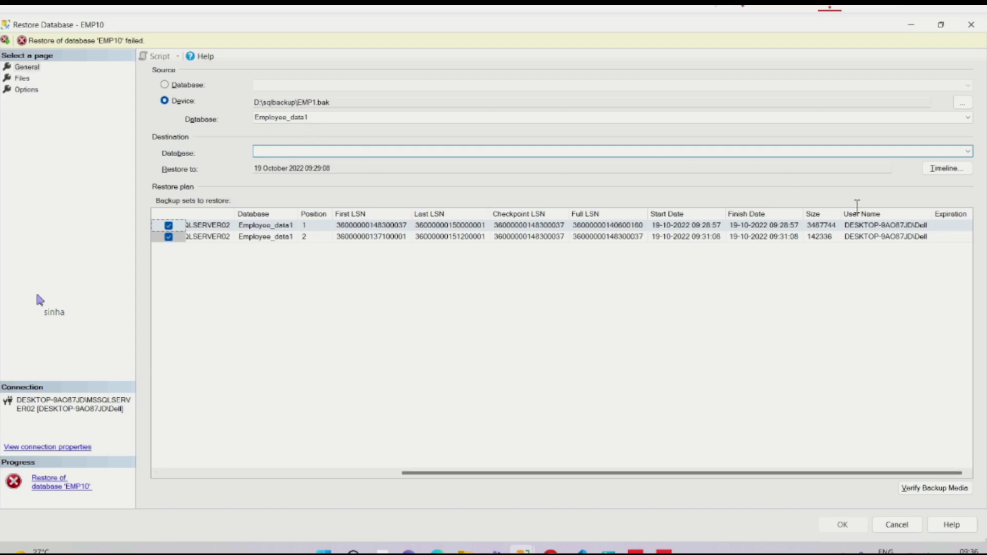
{"action": "left_click", "coordinate": [969, 153]}
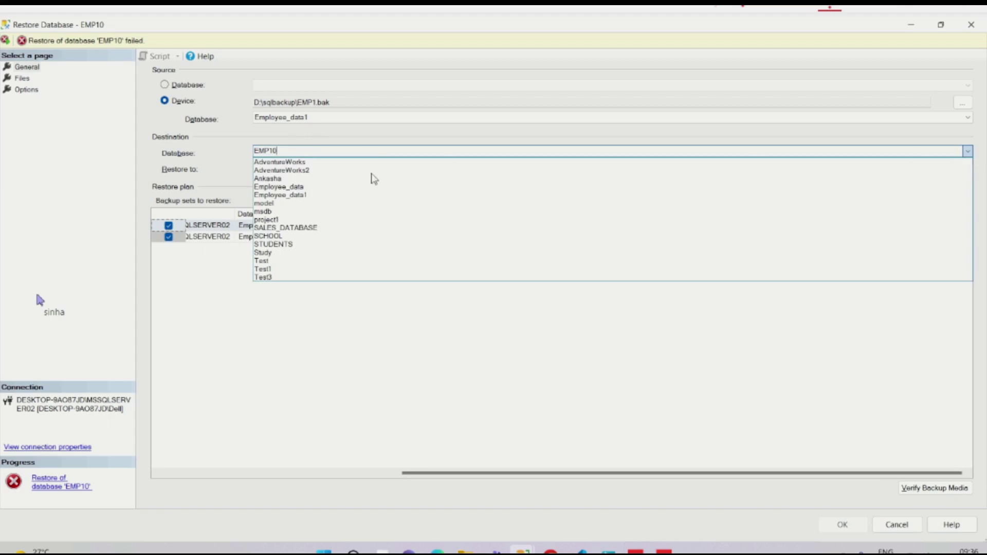
{"action": "left_click", "coordinate": [277, 195]}
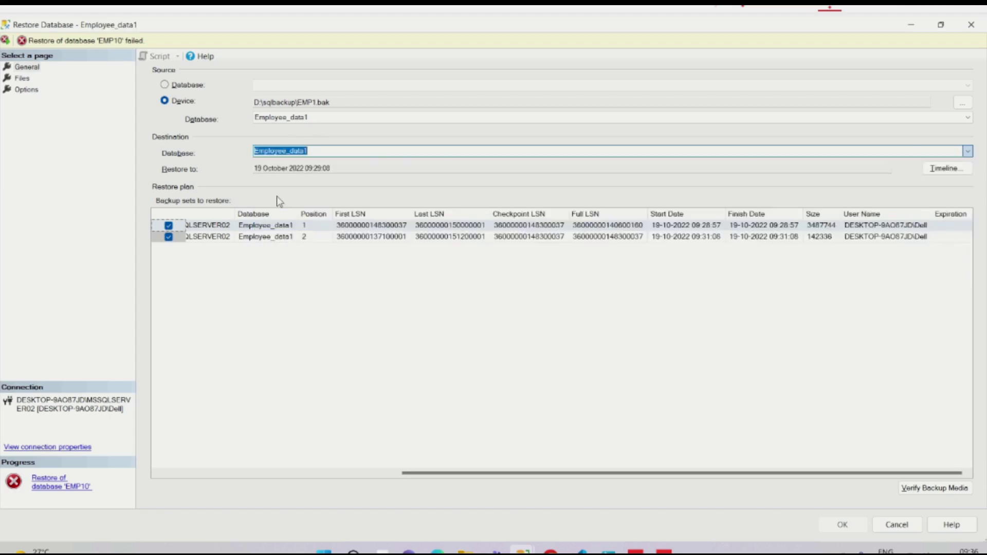
Step: Set the destination database of the restore to EMP10
{"action": "left_click", "coordinate": [23, 78]}
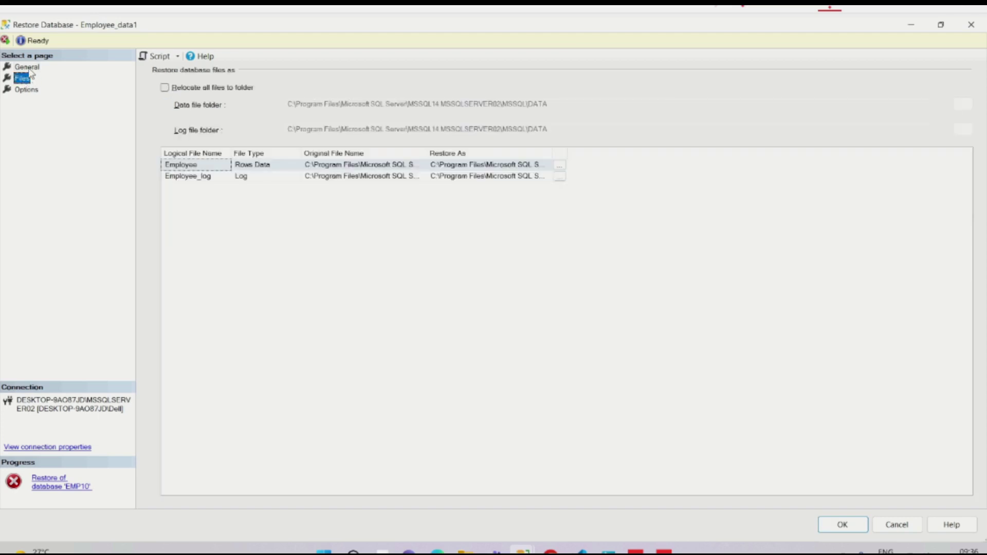
{"action": "left_click", "coordinate": [27, 66]}
{"action": "left_click", "coordinate": [323, 150]}
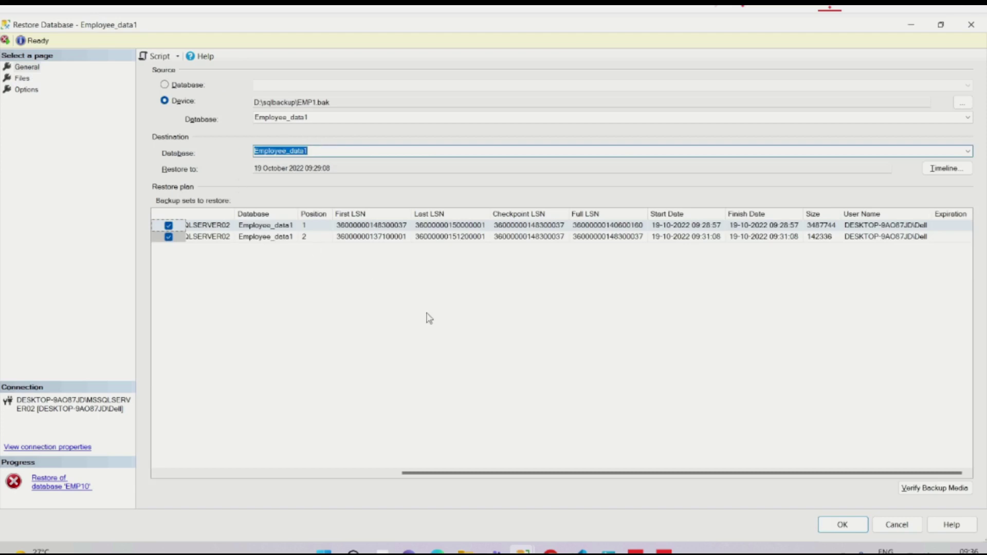
{"action": "type", "text": "E"}
{"action": "key", "text": "BackSpace"}
{"action": "type", "text": "EMP10"}
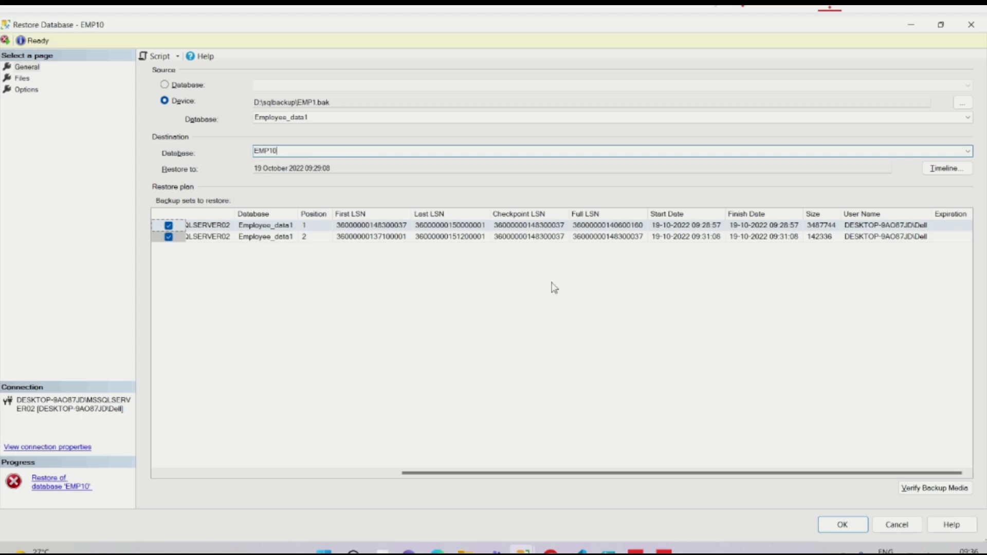
{"action": "left_click", "coordinate": [475, 294]}
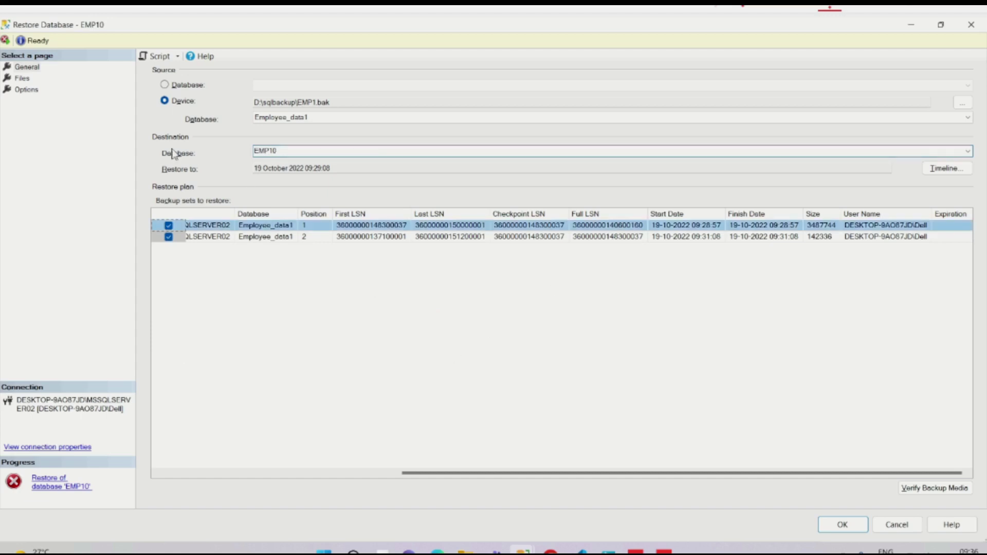
Step: Change the restore target file name of the Employee data file to Emp10.mdf in the same DATA folder
{"action": "left_click", "coordinate": [23, 78]}
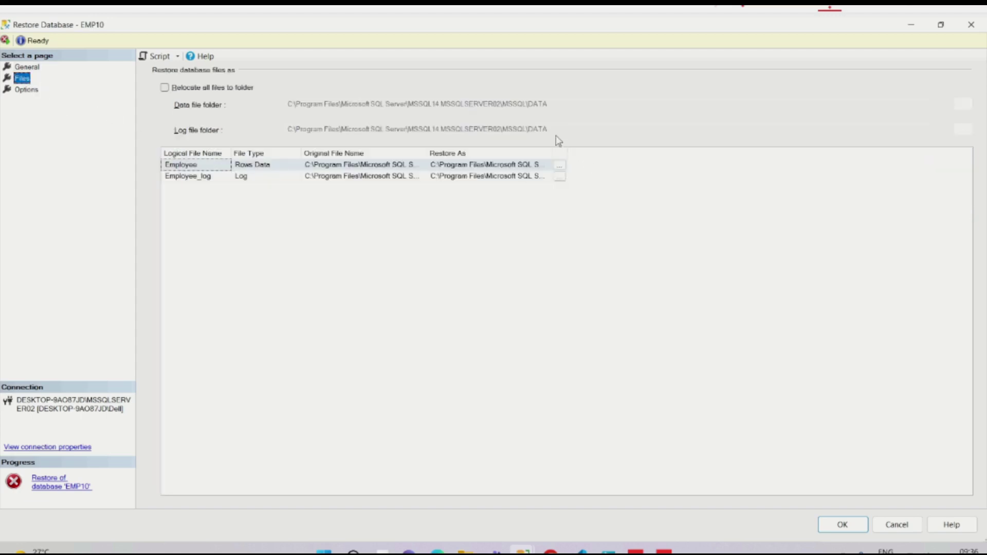
{"action": "left_click_drag", "start_coordinate": [555, 162], "coordinate": [937, 168]}
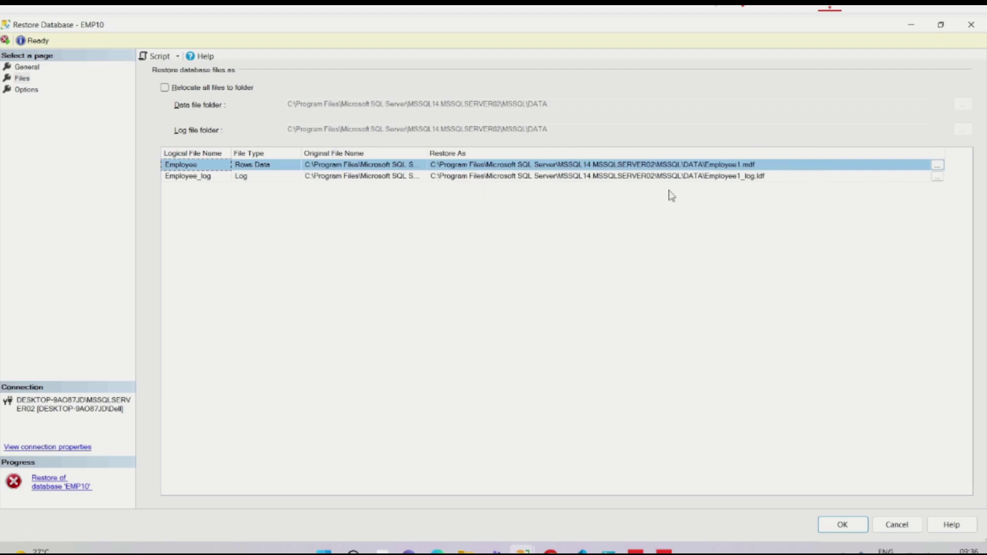
{"action": "left_click", "coordinate": [725, 165]}
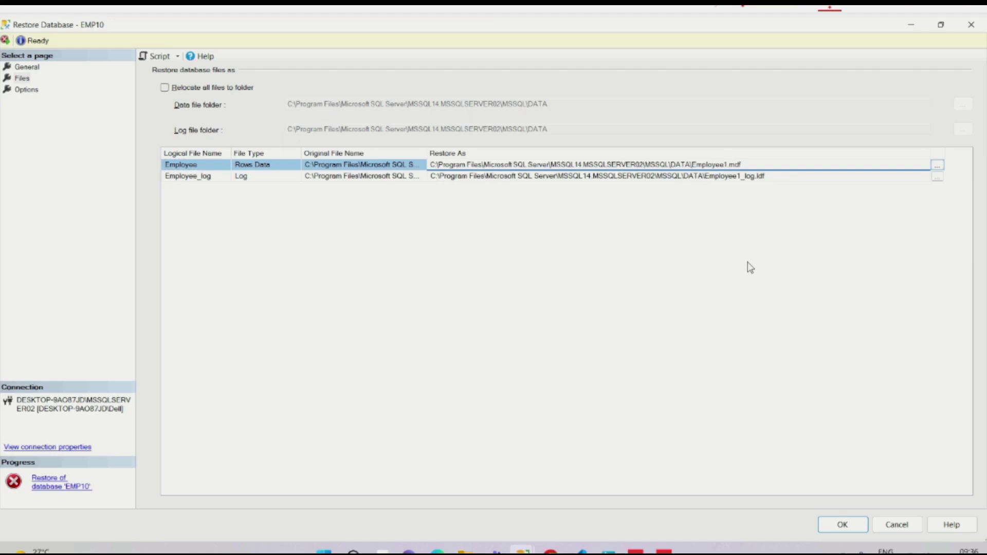
{"action": "key", "text": "BackSpace"}
{"action": "key", "text": "BackSpace"}
{"action": "key", "text": "BackSpace"}
{"action": "key", "text": "BackSpace"}
{"action": "key", "text": "BackSpace"}
{"action": "key", "text": "BackSpace"}
{"action": "type", "text": "10"}
Step: Change the restore target file name of the Employee_log file to Emp10_log.ldf
{"action": "left_click", "coordinate": [741, 178]}
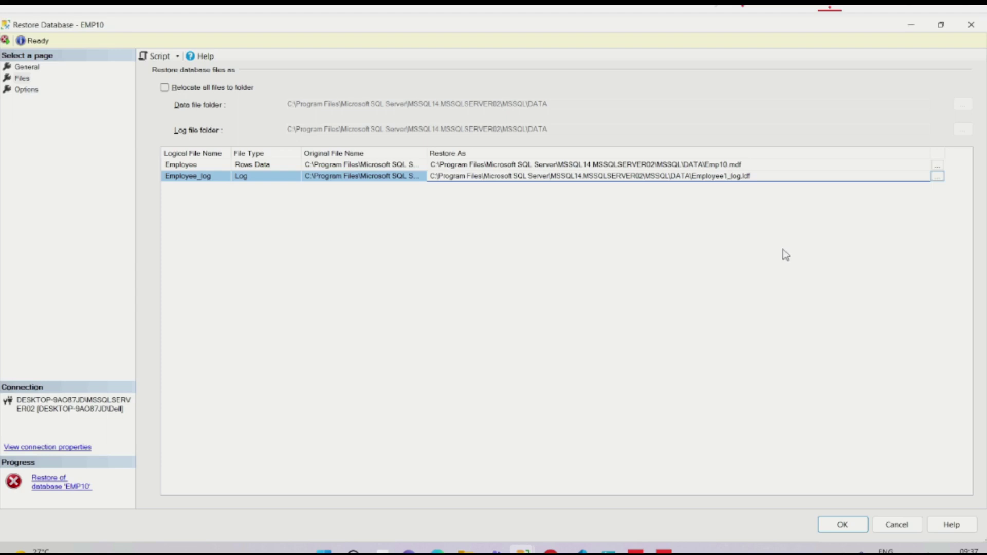
{"action": "key", "text": "BackSpace"}
{"action": "key", "text": "BackSpace"}
{"action": "key", "text": "BackSpace"}
{"action": "key", "text": "BackSpace"}
{"action": "key", "text": "BackSpace"}
{"action": "key", "text": "BackSpace"}
{"action": "key", "text": "BackSpace"}
{"action": "type", "text": "10"}
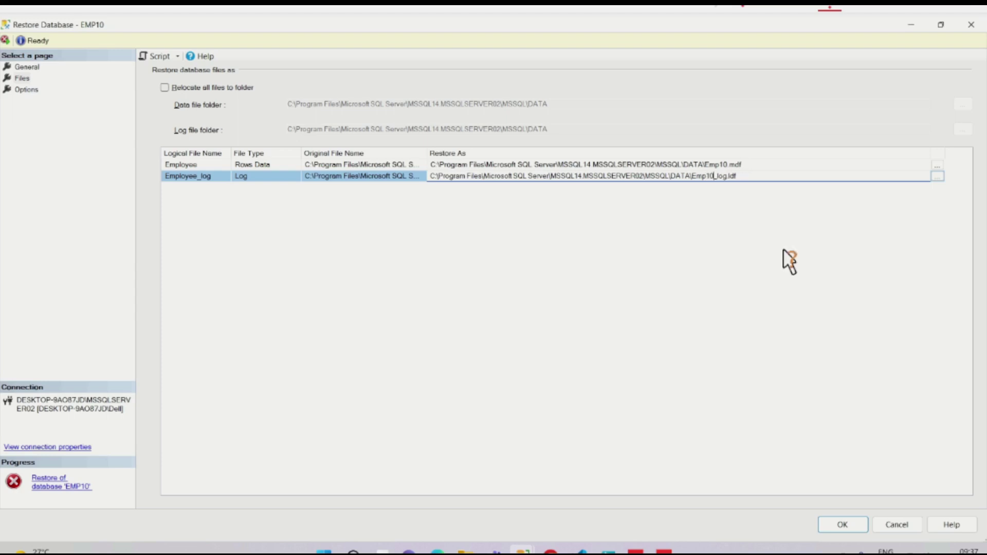
{"action": "key", "text": "Return"}
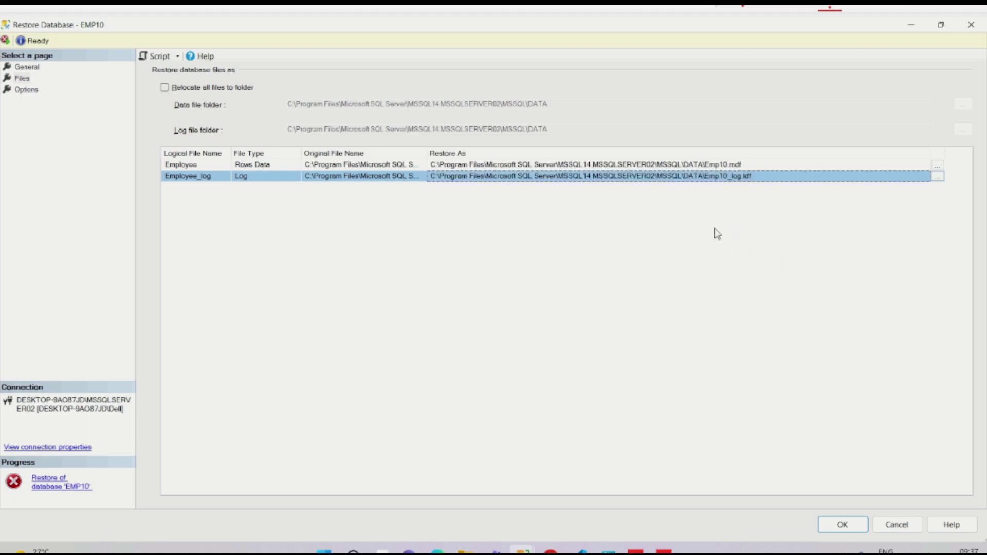
Step: Show the full original file paths and run the restore to EMP10
{"action": "left_click_drag", "start_coordinate": [427, 153], "coordinate": [639, 153]}
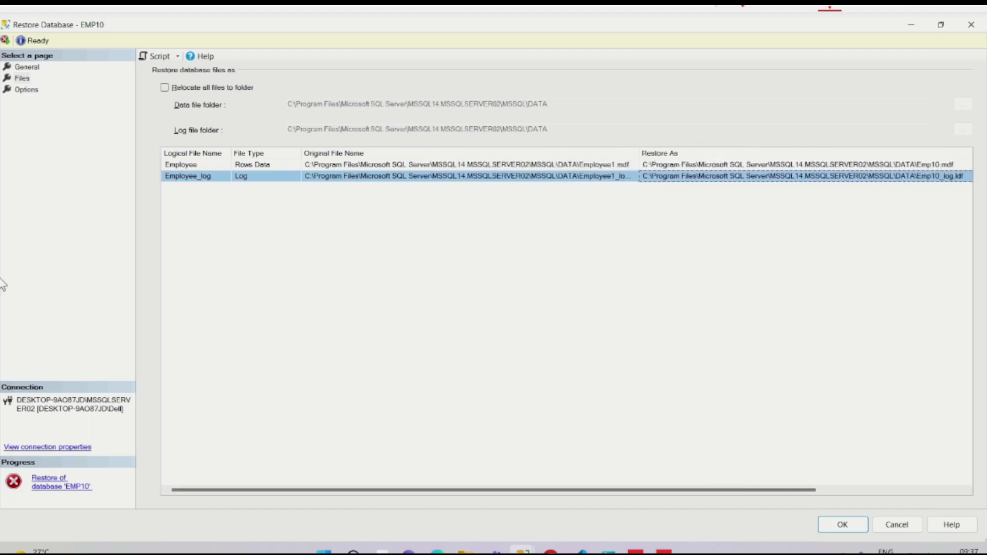
{"action": "left_click", "coordinate": [846, 525]}
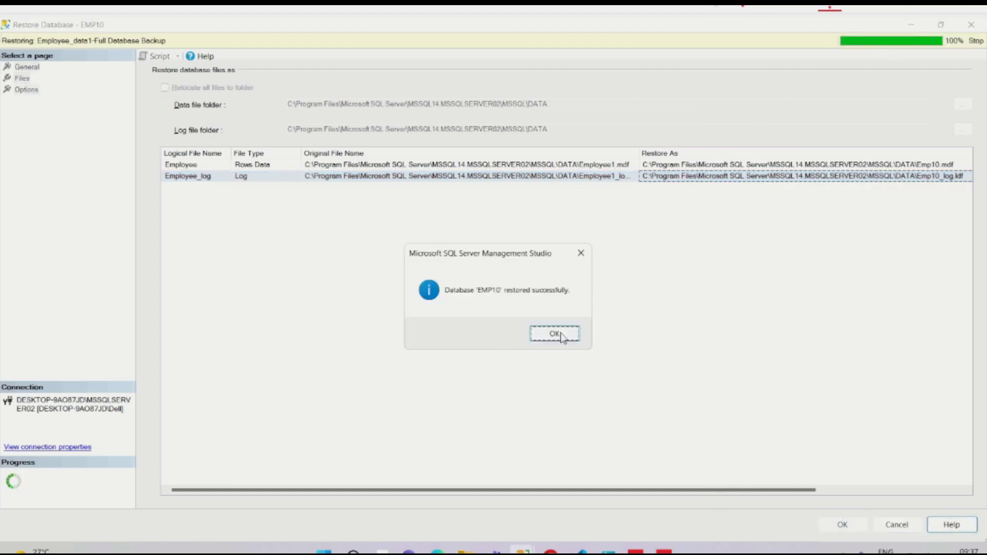
{"action": "left_click", "coordinate": [555, 334]}
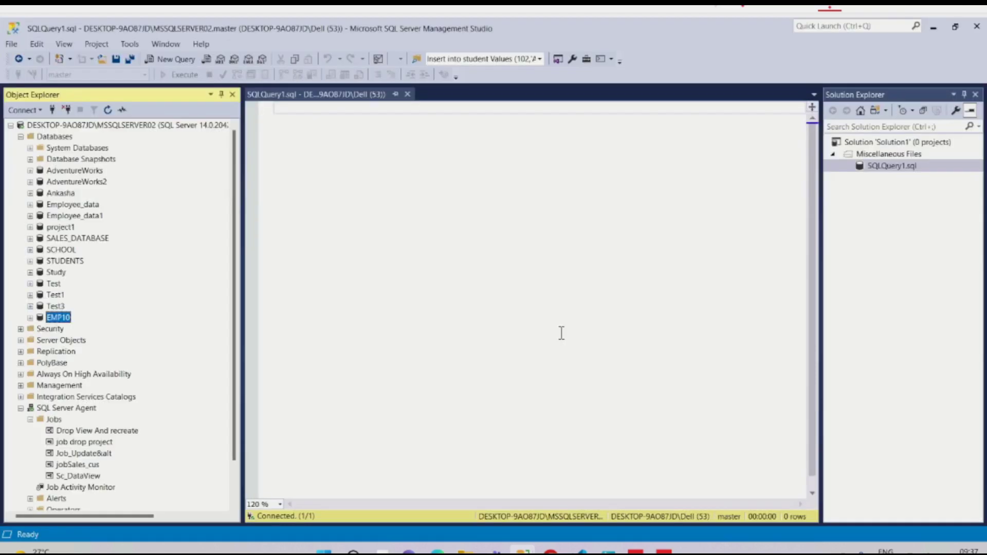
Step: Query the top 1000 rows of the dbo.Employee table in the EMP10 database
{"action": "left_click", "coordinate": [29, 318]}
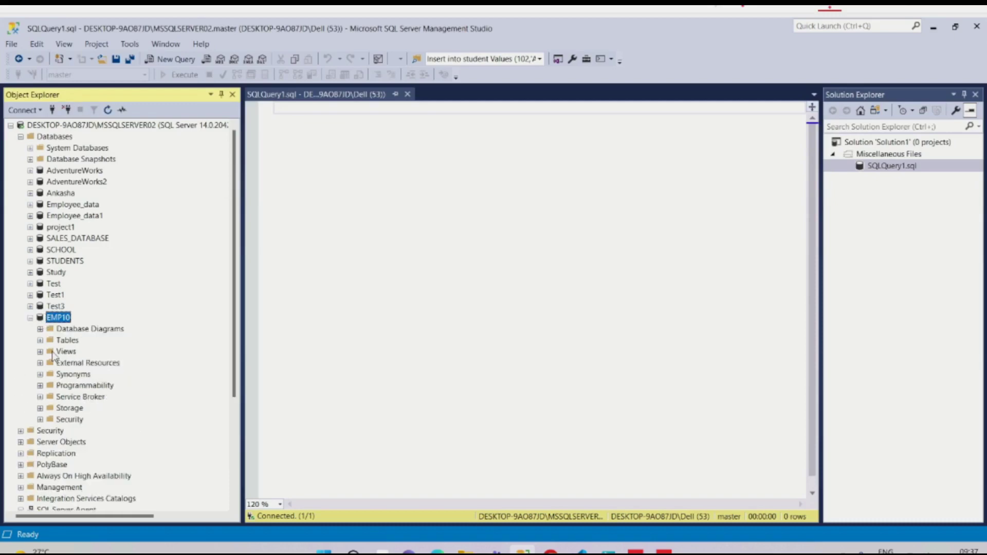
{"action": "left_click", "coordinate": [40, 341]}
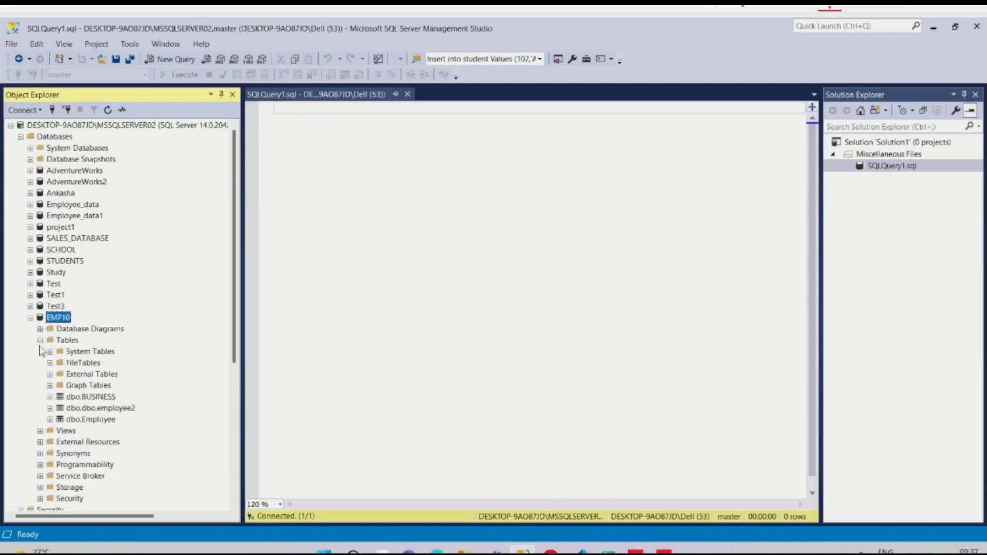
{"action": "right_click", "coordinate": [92, 420]}
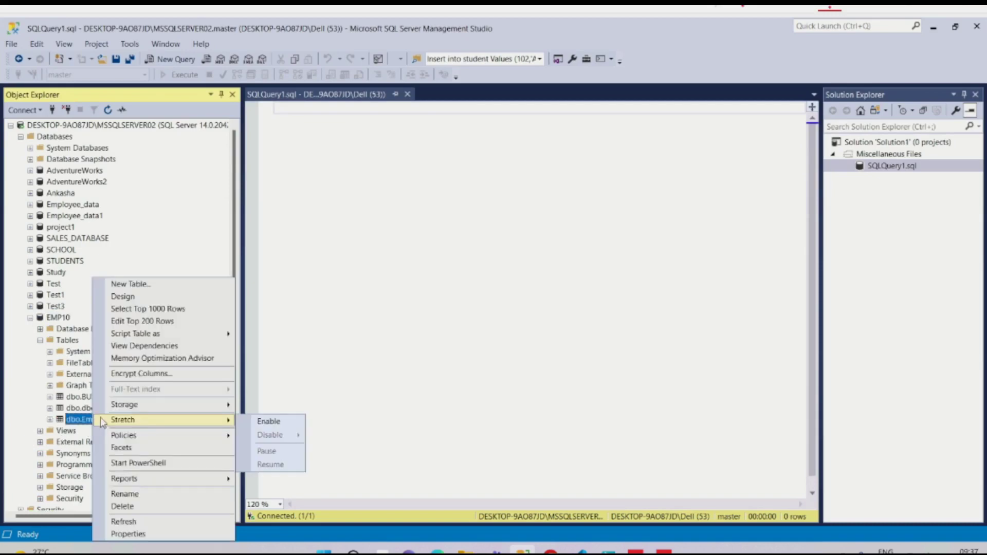
{"action": "left_click", "coordinate": [149, 309]}
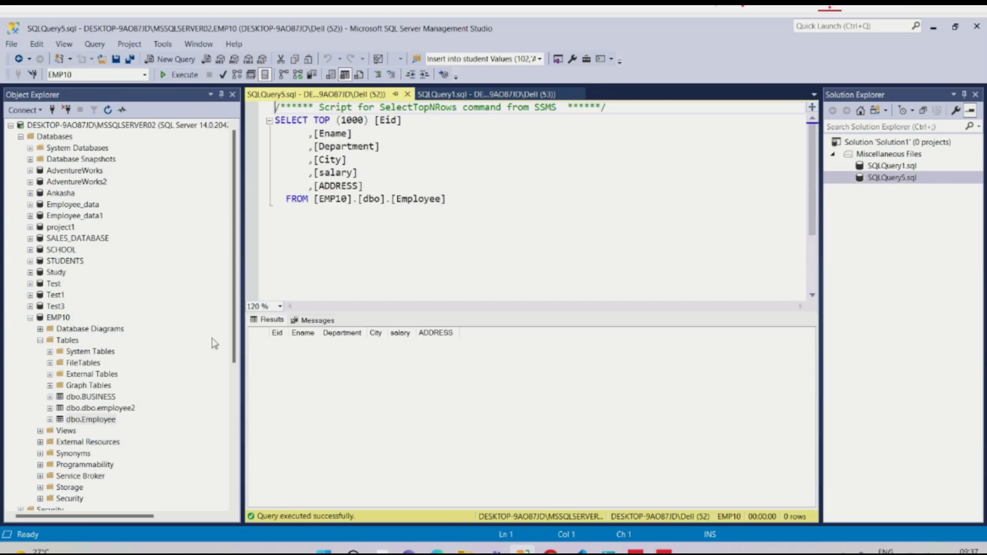
{"action": "left_click", "coordinate": [450, 205]}
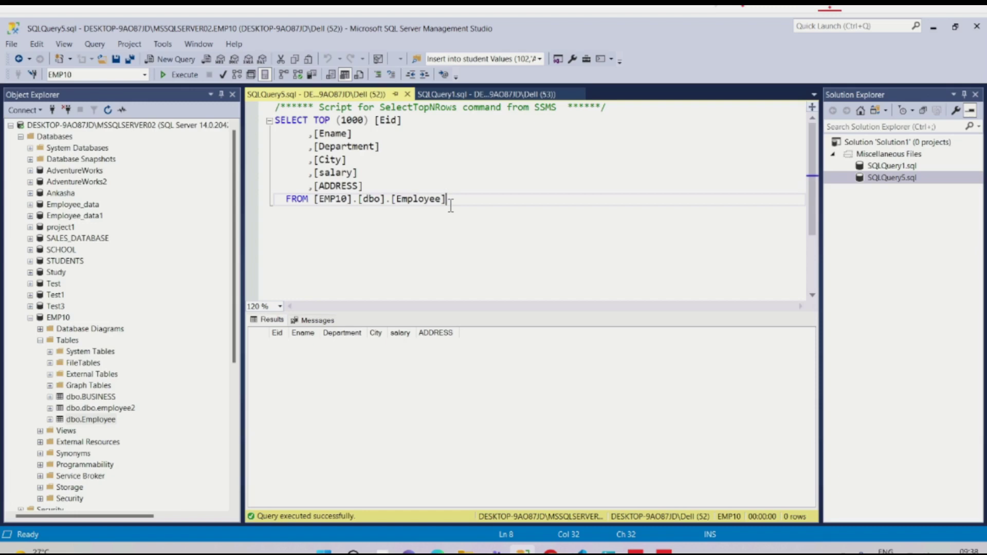
Step: Delete the second row, the IT department record, from the dbo.Employee table of Employee_data1 and close the table editor
{"action": "left_click", "coordinate": [30, 216]}
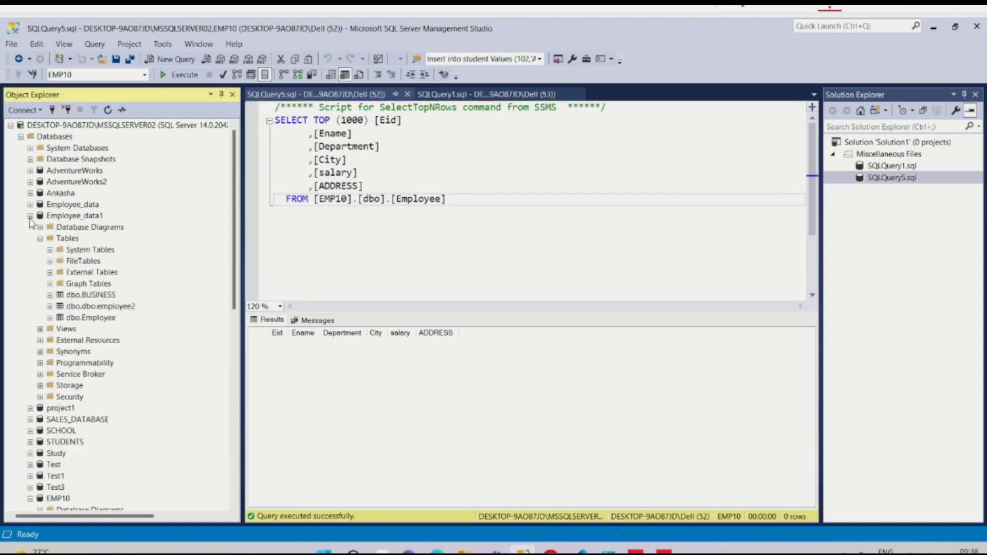
{"action": "left_click", "coordinate": [91, 318]}
{"action": "right_click", "coordinate": [91, 318]}
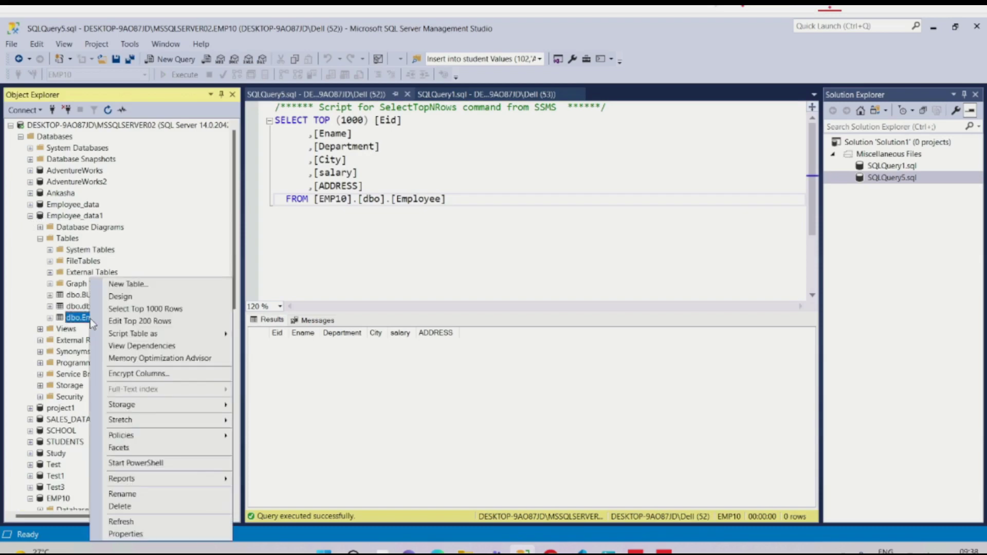
{"action": "left_click", "coordinate": [124, 322]}
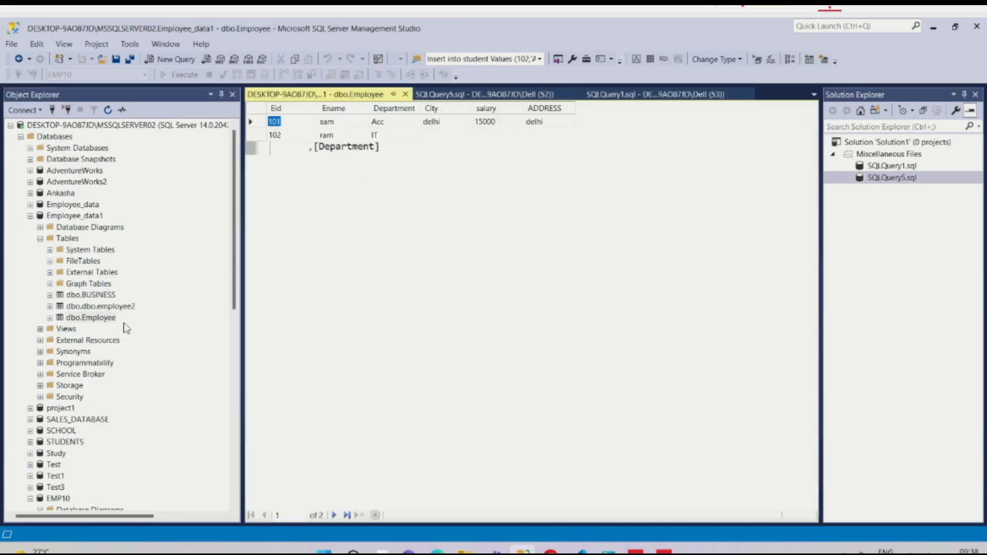
{"action": "left_click", "coordinate": [252, 135]}
{"action": "right_click", "coordinate": [252, 135]}
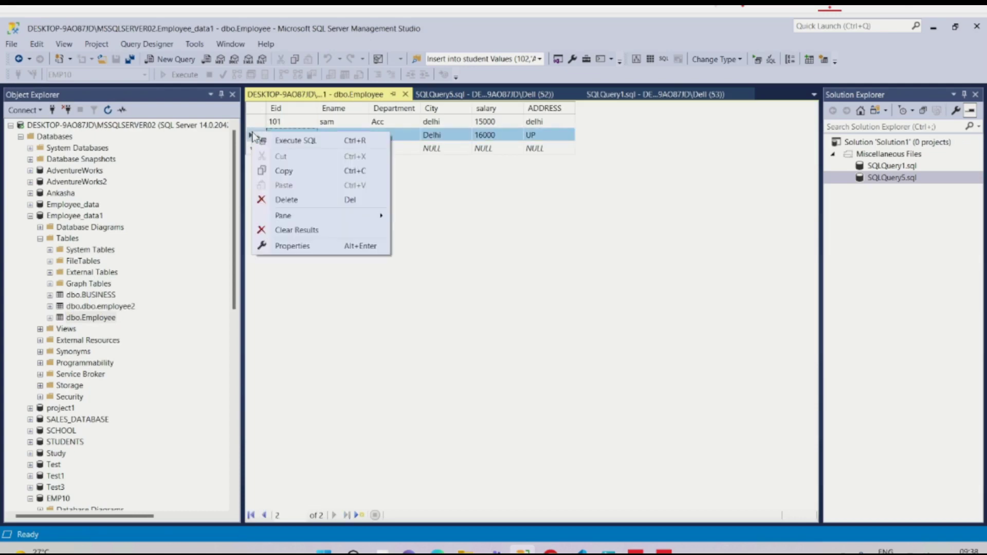
{"action": "key", "text": "Escape"}
{"action": "key", "text": "Escape"}
{"action": "key", "text": "Delete"}
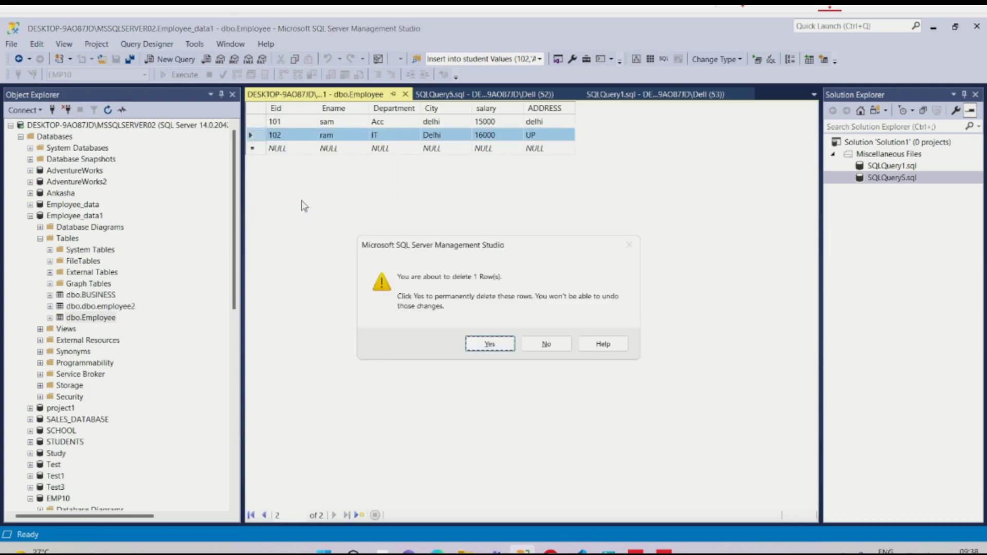
{"action": "left_click", "coordinate": [483, 344]}
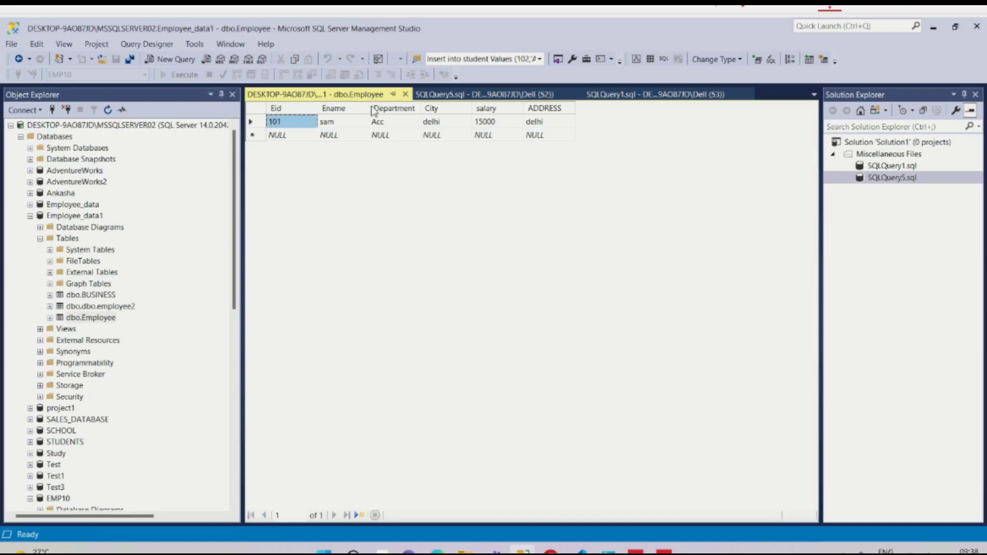
{"action": "left_click", "coordinate": [406, 95]}
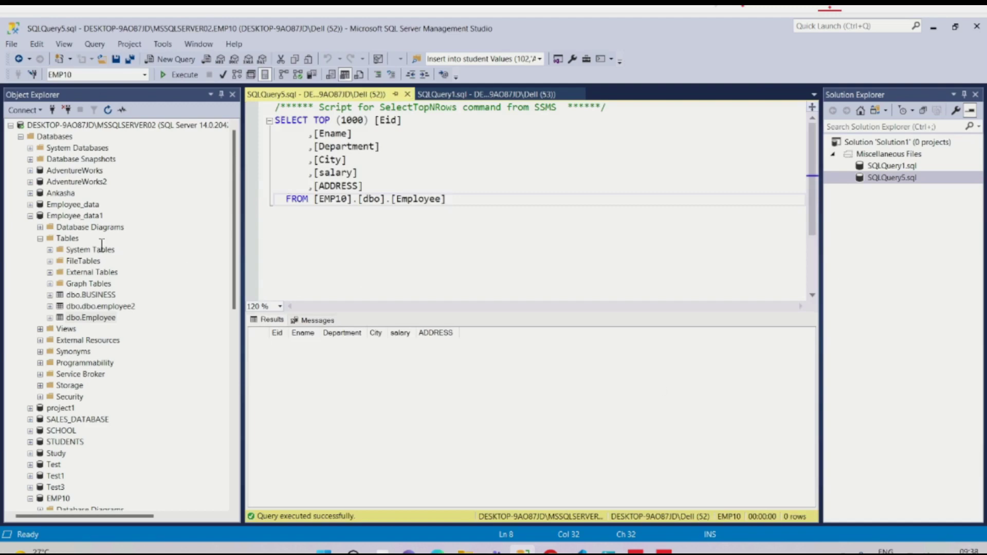
Step: Set up a full backup of Employee_data1 to D:\sqlbackup\EMP1.bak with verification when finished
{"action": "right_click", "coordinate": [73, 217]}
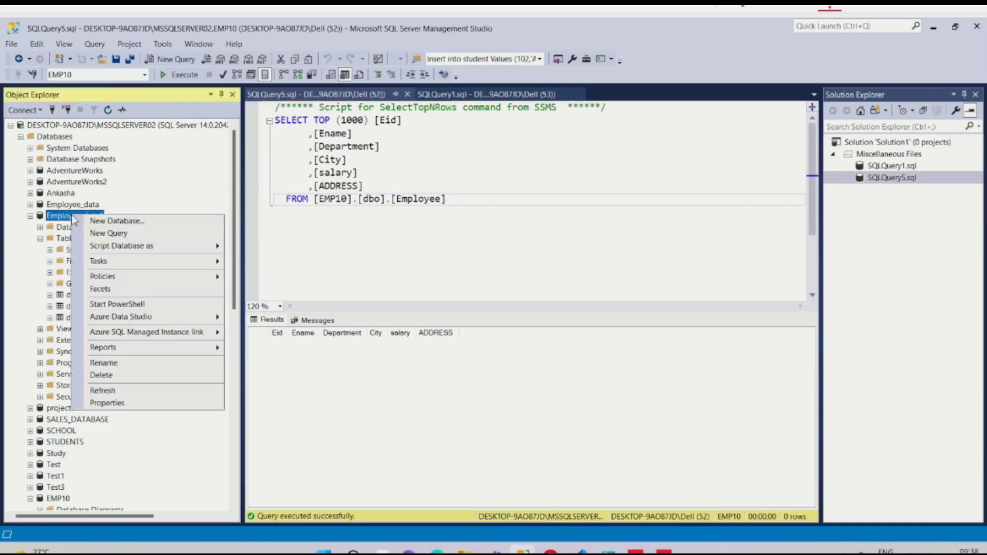
{"action": "mouse_move", "coordinate": [165, 264]}
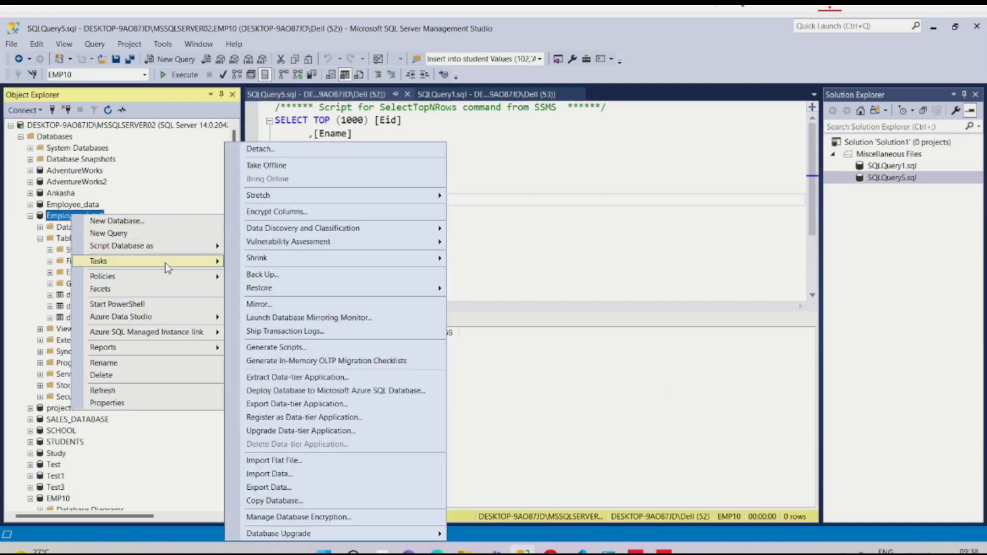
{"action": "left_click", "coordinate": [323, 279]}
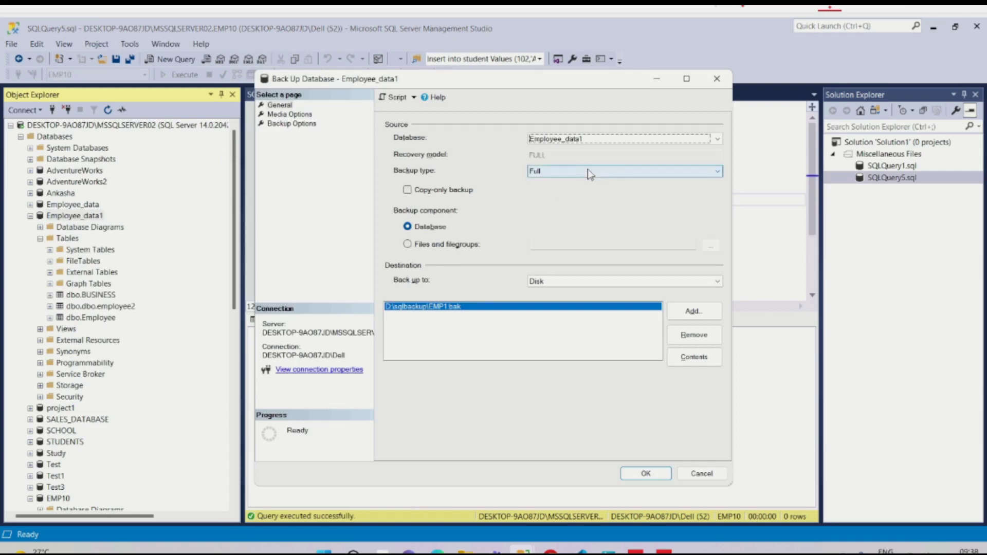
{"action": "left_click", "coordinate": [437, 312]}
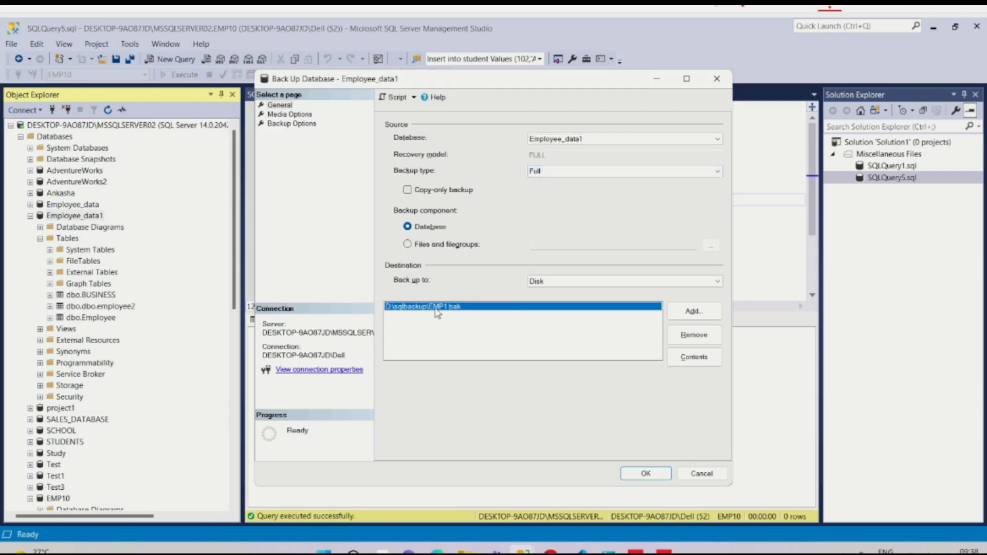
{"action": "left_click", "coordinate": [287, 114]}
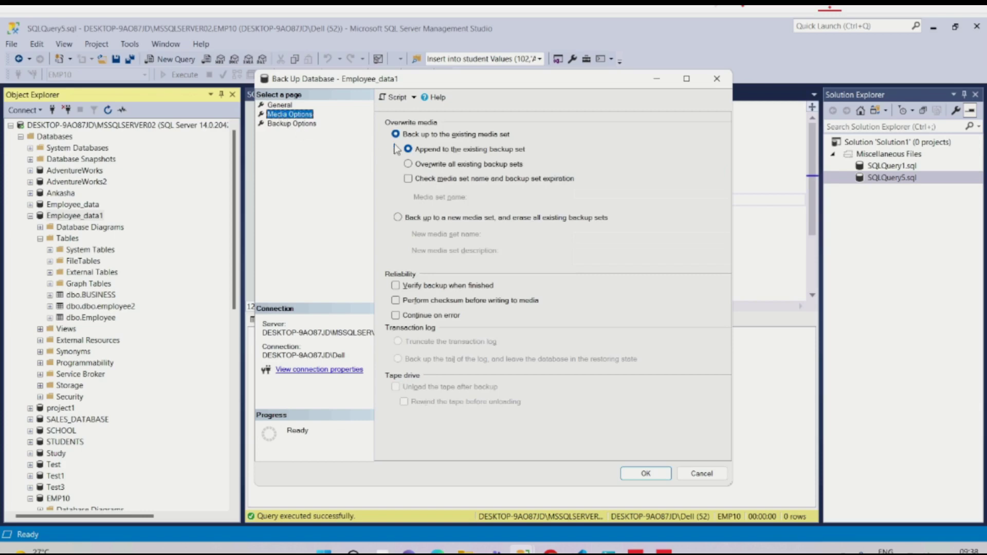
{"action": "left_click", "coordinate": [395, 286]}
Step: Set the backup compression to Compress backup, run the Employee_data1 backup and collapse that database in the object tree
{"action": "left_click", "coordinate": [286, 124]}
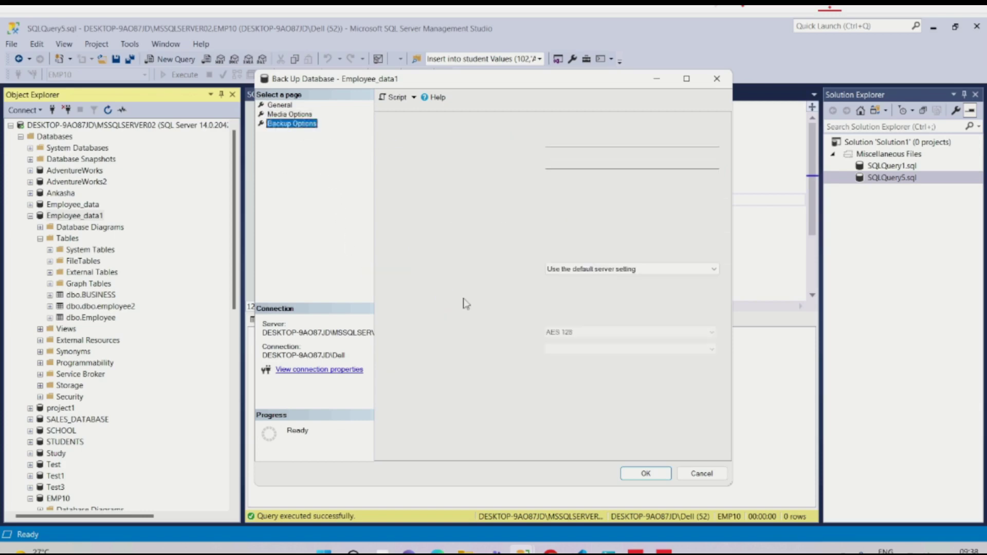
{"action": "left_click", "coordinate": [591, 272]}
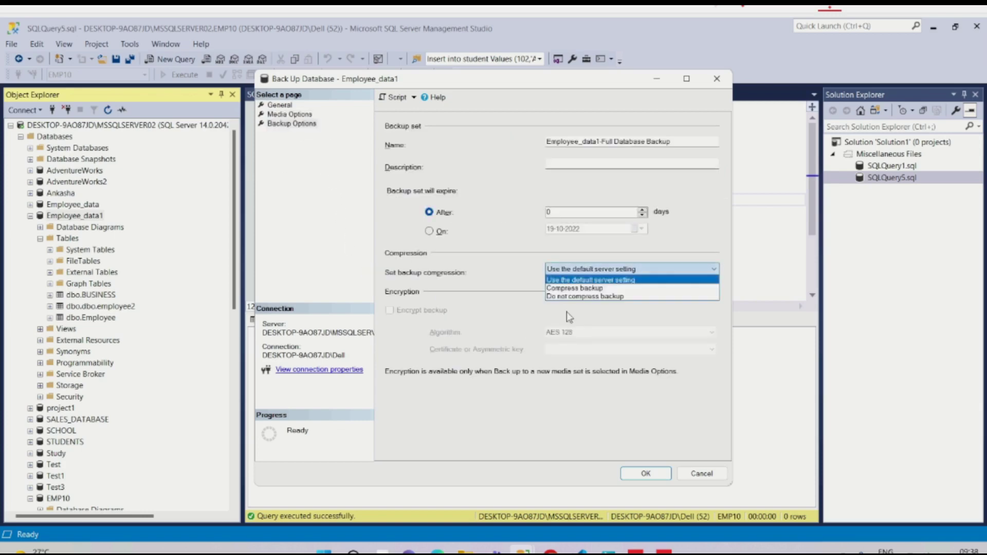
{"action": "left_click", "coordinate": [568, 286]}
{"action": "left_click", "coordinate": [645, 473]}
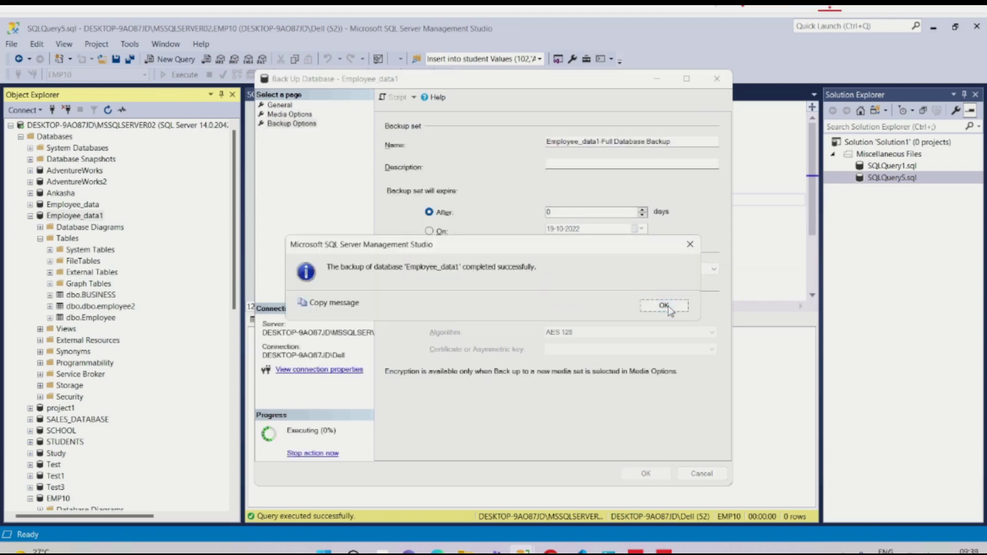
{"action": "left_click", "coordinate": [665, 306]}
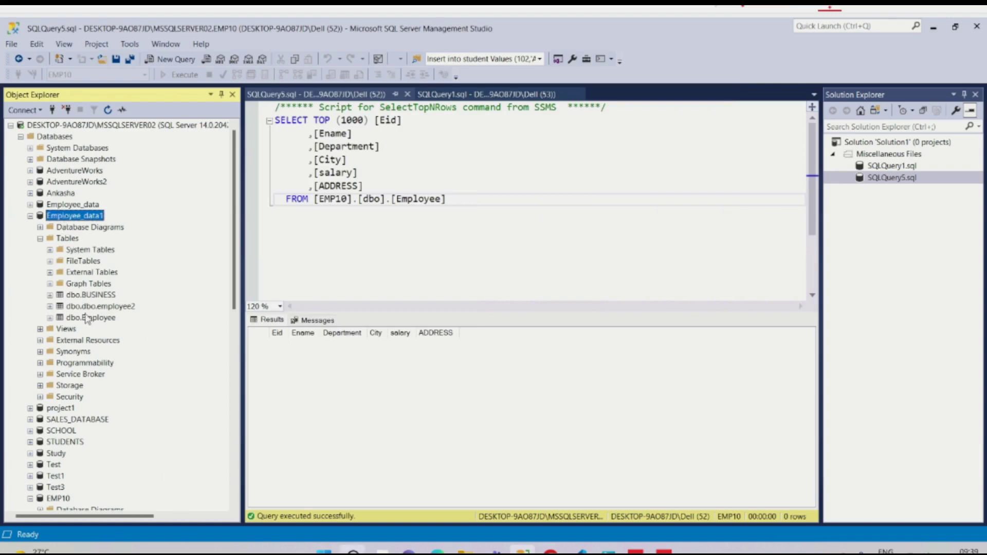
{"action": "left_click", "coordinate": [30, 216]}
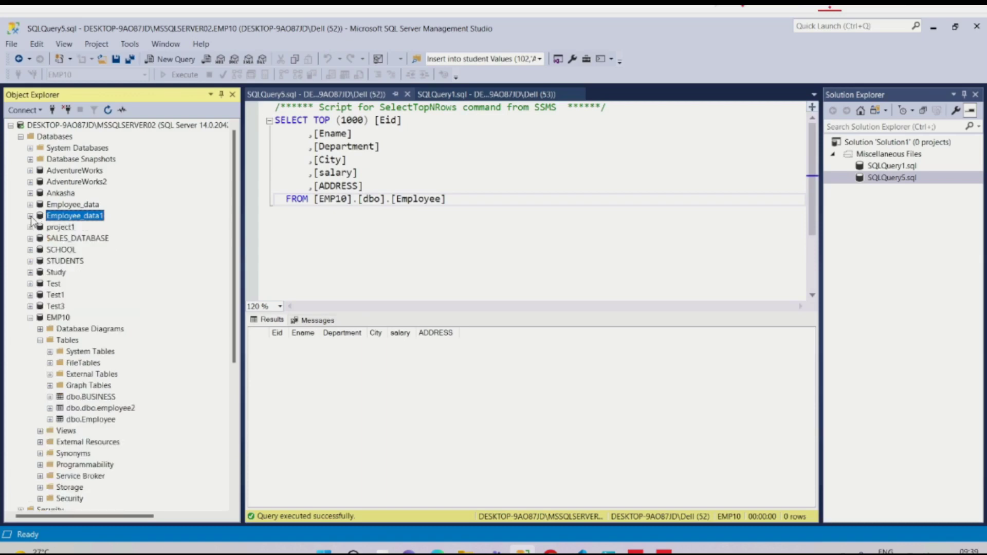
Step: Start a database restore for EMP10 and set its source to a backup device
{"action": "right_click", "coordinate": [55, 318]}
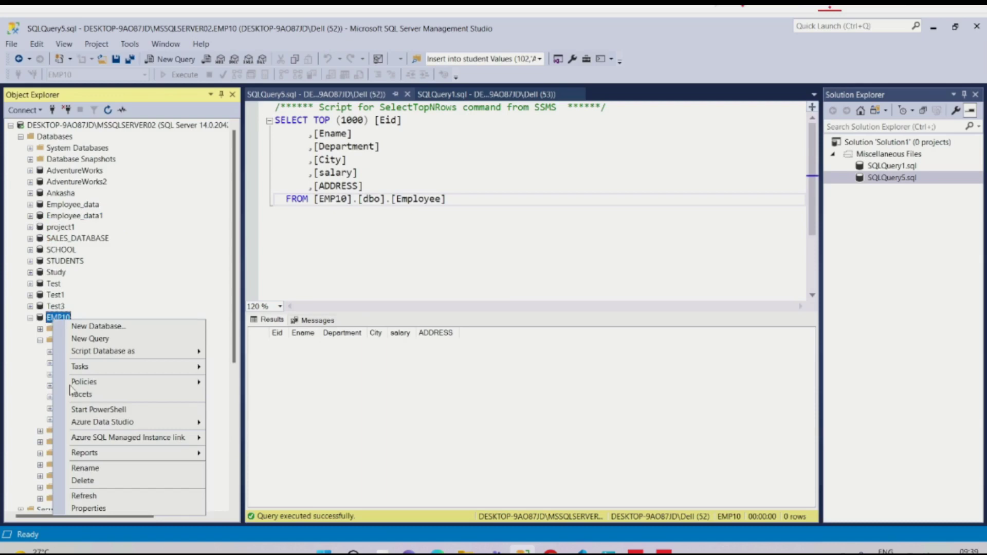
{"action": "mouse_move", "coordinate": [164, 370]}
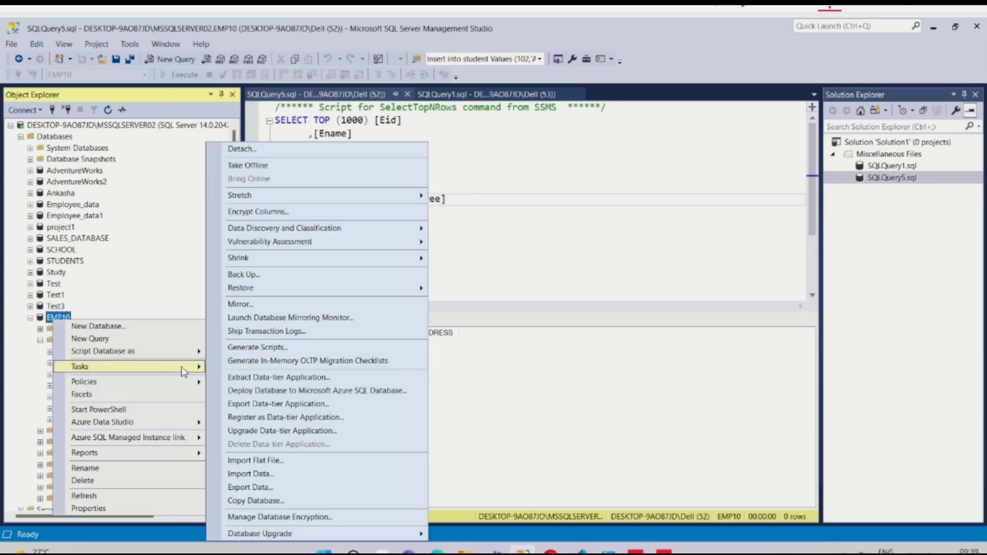
{"action": "mouse_move", "coordinate": [250, 292]}
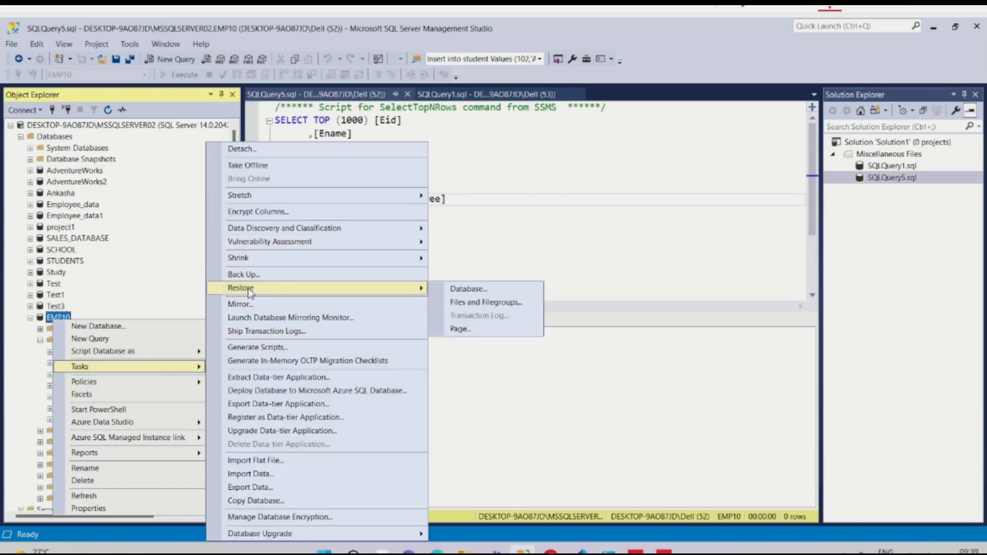
{"action": "left_click", "coordinate": [480, 289]}
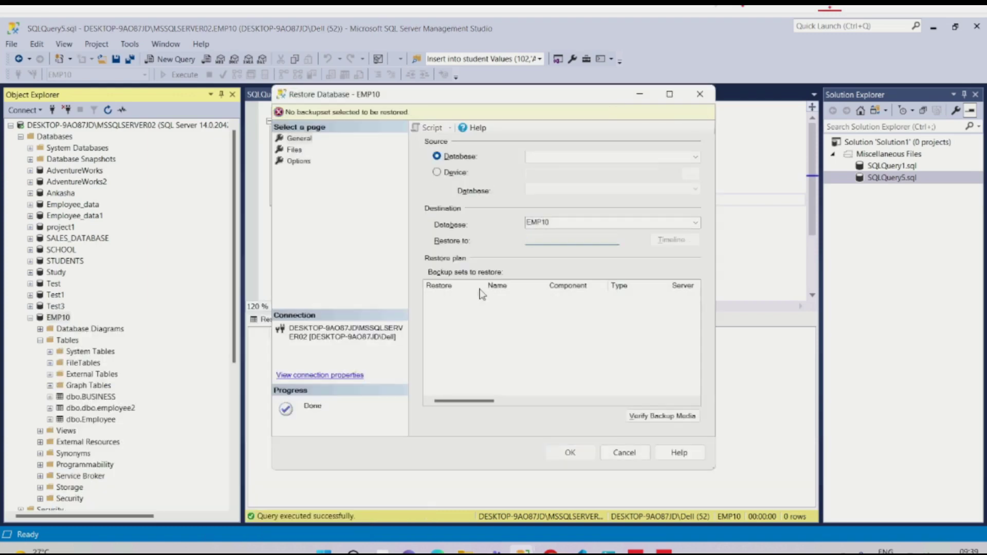
{"action": "left_click", "coordinate": [448, 173]}
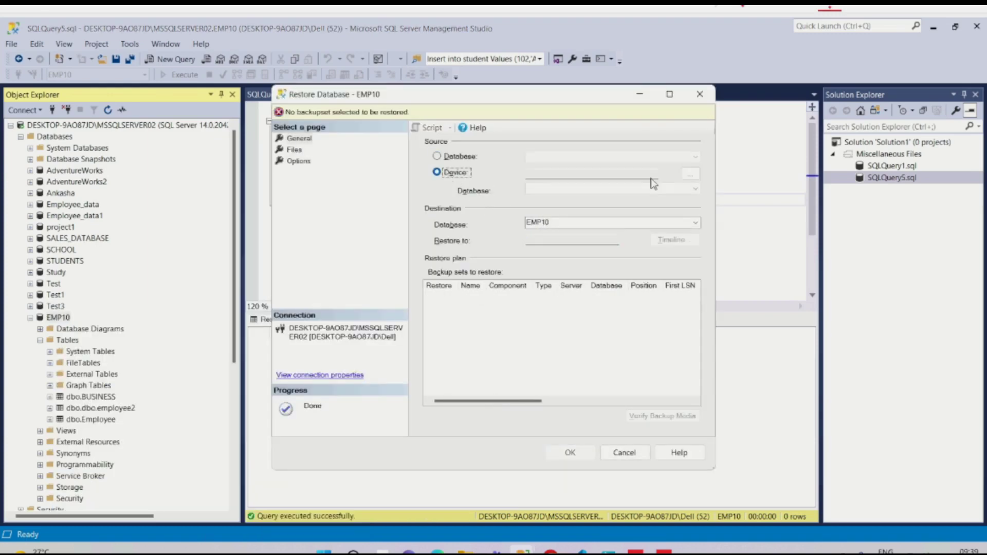
Step: Add Employee_data1.bak from the default MSSQL Backup folder as the backup file to restore
{"action": "left_click", "coordinate": [690, 173]}
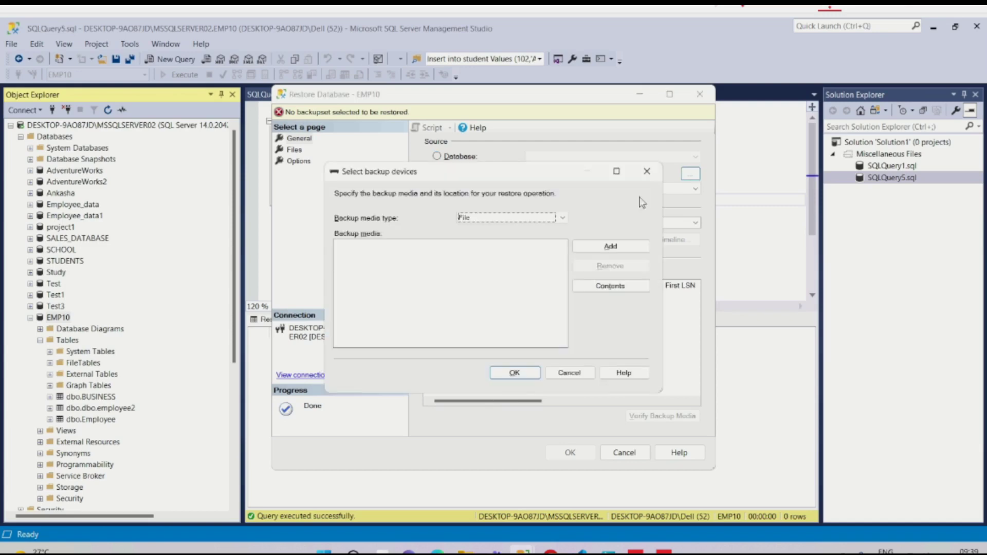
{"action": "left_click", "coordinate": [603, 249]}
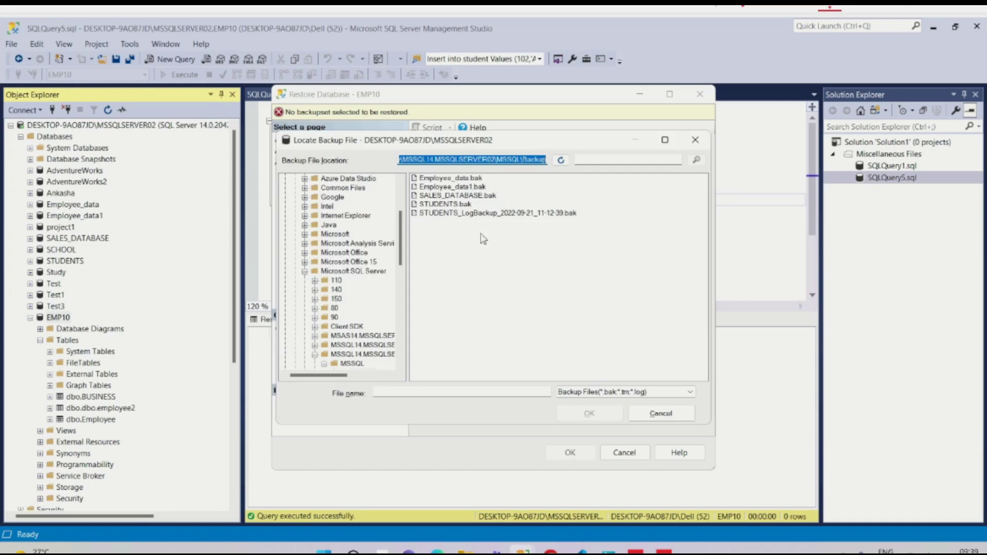
{"action": "left_click", "coordinate": [458, 188]}
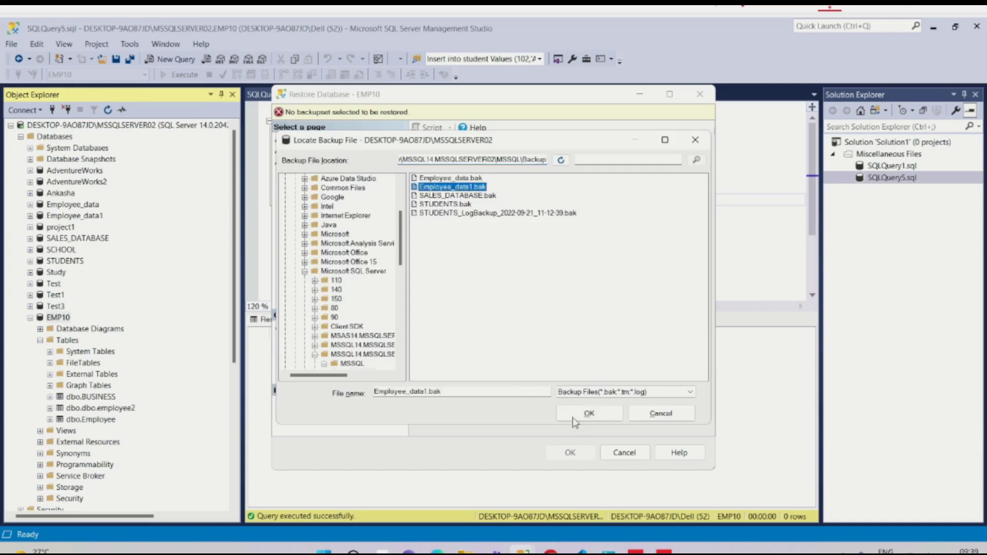
{"action": "left_click", "coordinate": [588, 414]}
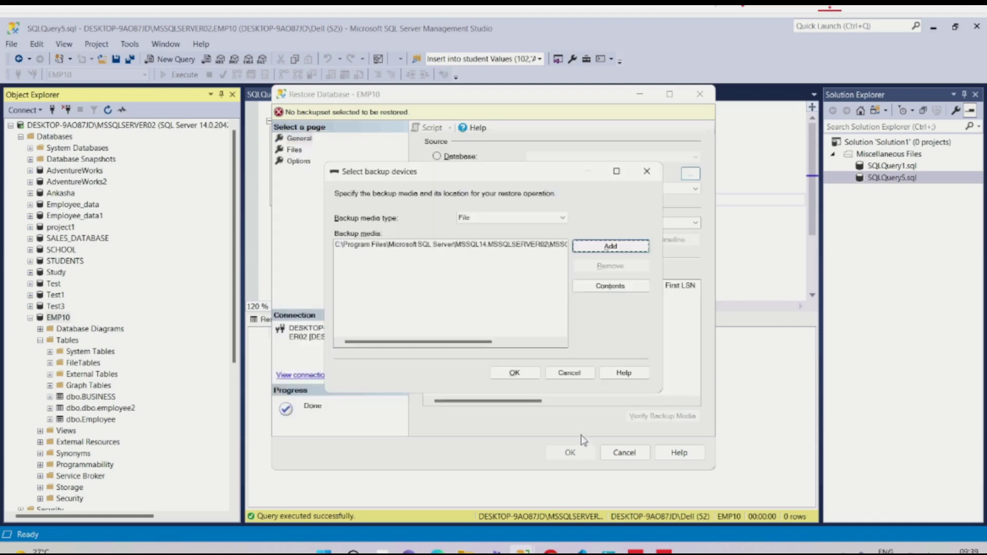
{"action": "left_click", "coordinate": [515, 373]}
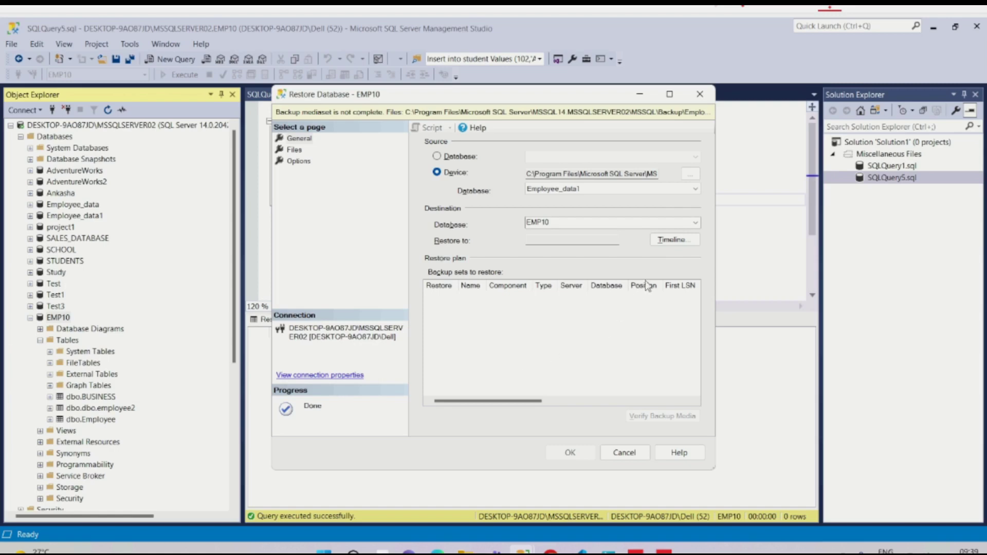
Step: Set the backup timeline to restore to a specific time on 19-10-2022
{"action": "left_click", "coordinate": [667, 242]}
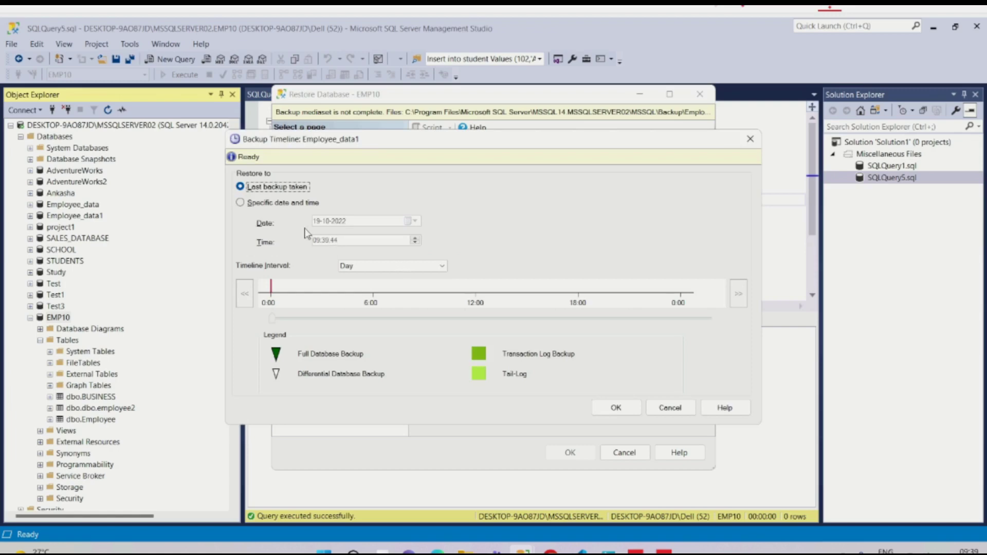
{"action": "left_click", "coordinate": [240, 203]}
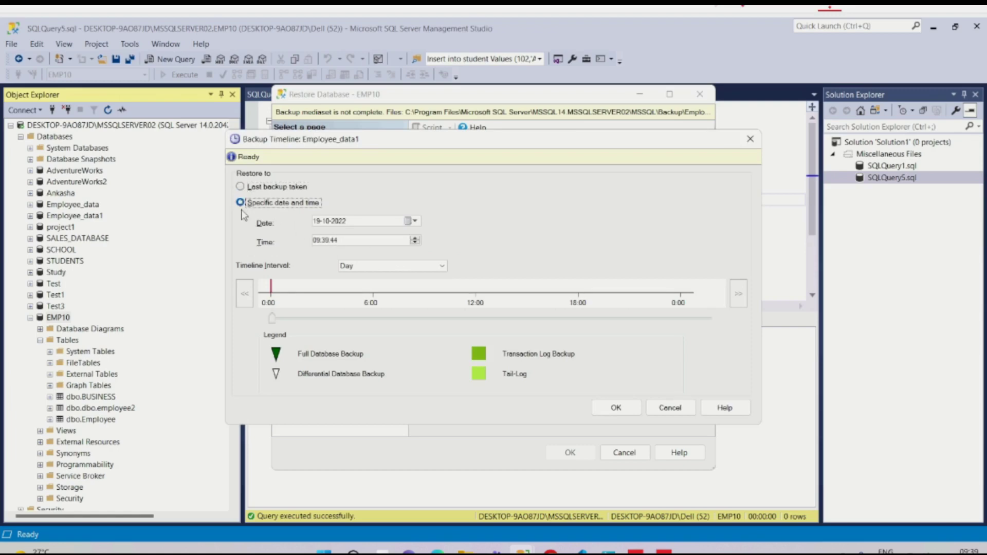
{"action": "left_click", "coordinate": [327, 242]}
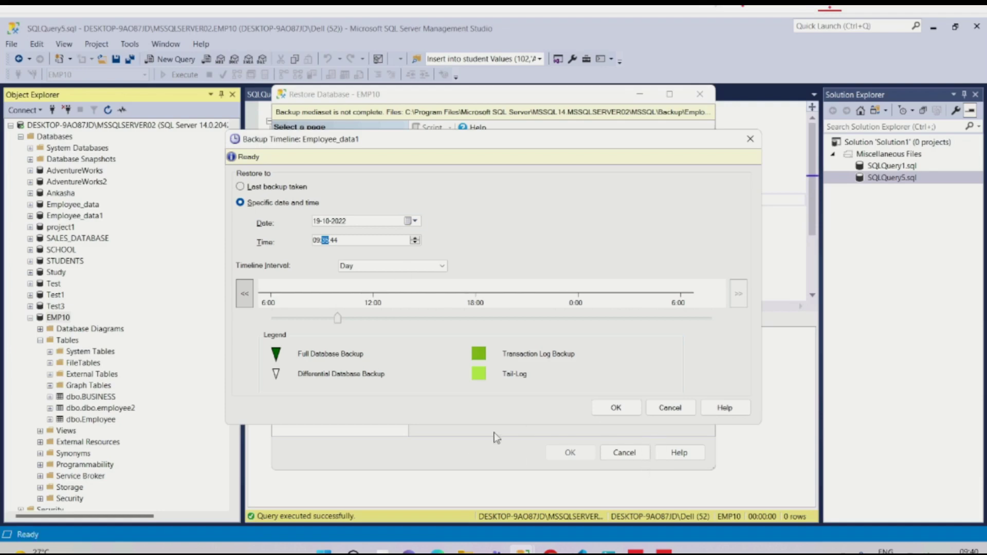
{"action": "left_click", "coordinate": [612, 407]}
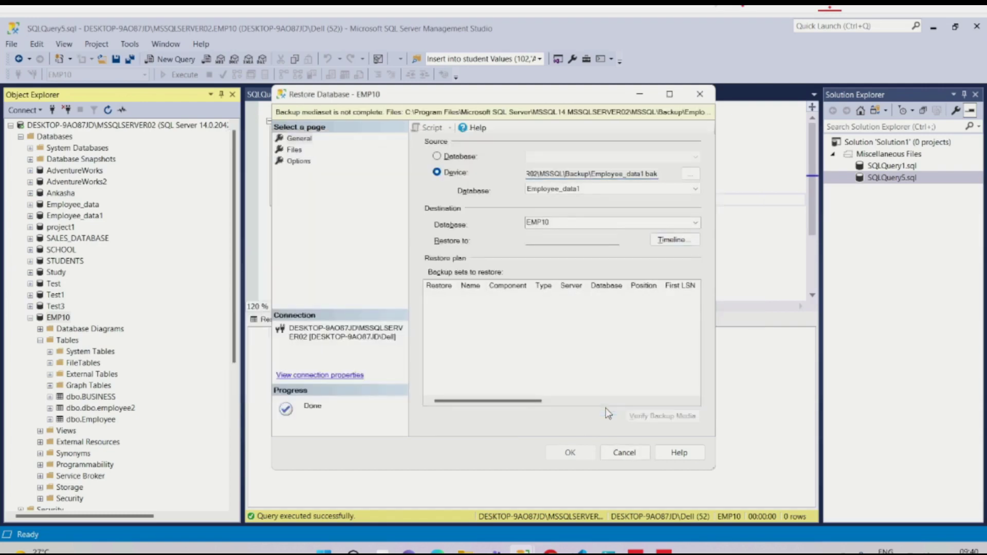
Step: Maximize the restore window and replace the source backup file with D:\sqlbackup\EMP1.bak
{"action": "left_click", "coordinate": [295, 150]}
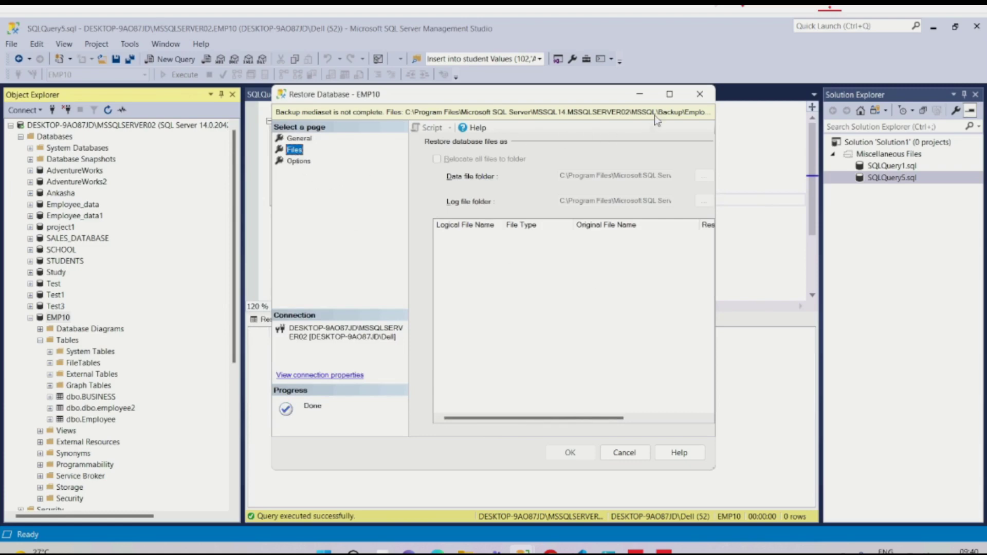
{"action": "left_click", "coordinate": [670, 95]}
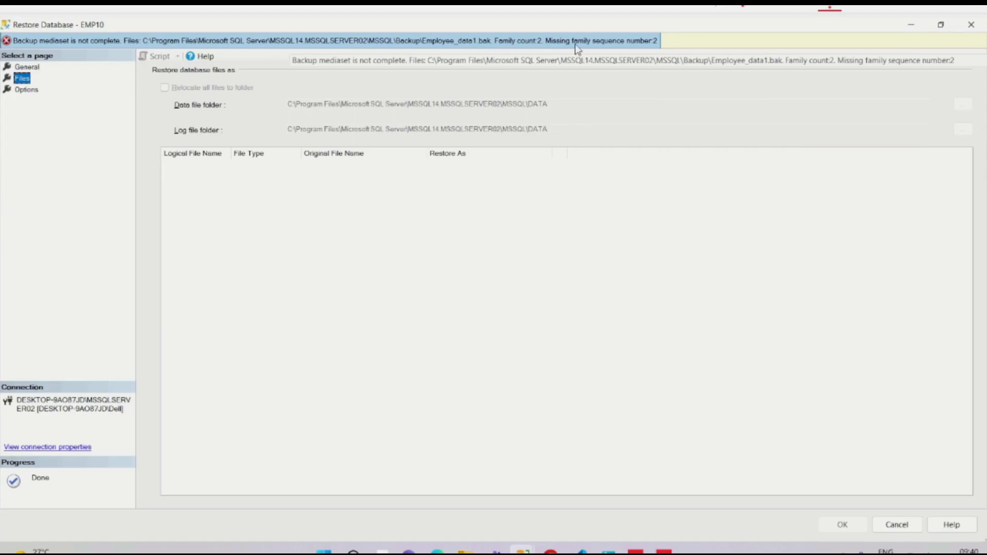
{"action": "left_click", "coordinate": [26, 70]}
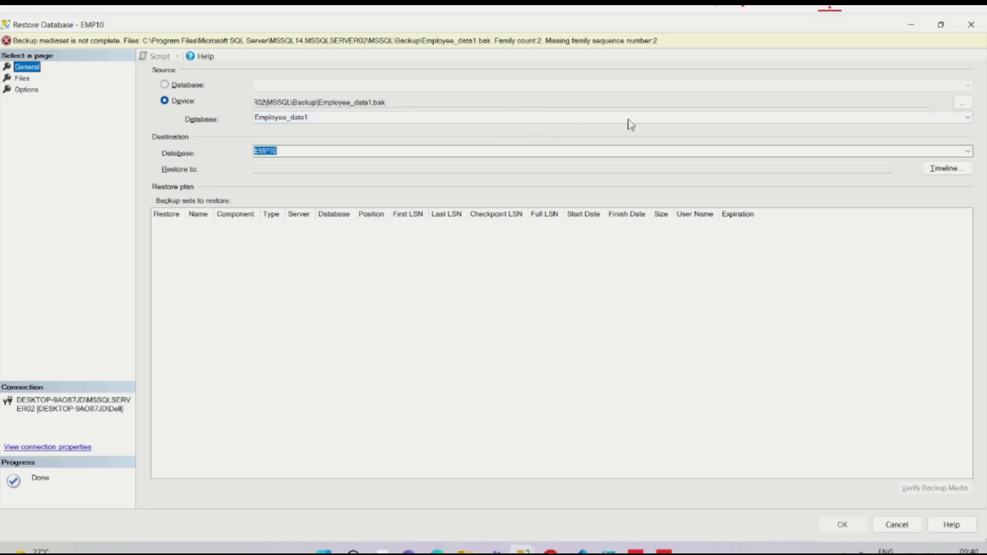
{"action": "left_click", "coordinate": [963, 104]}
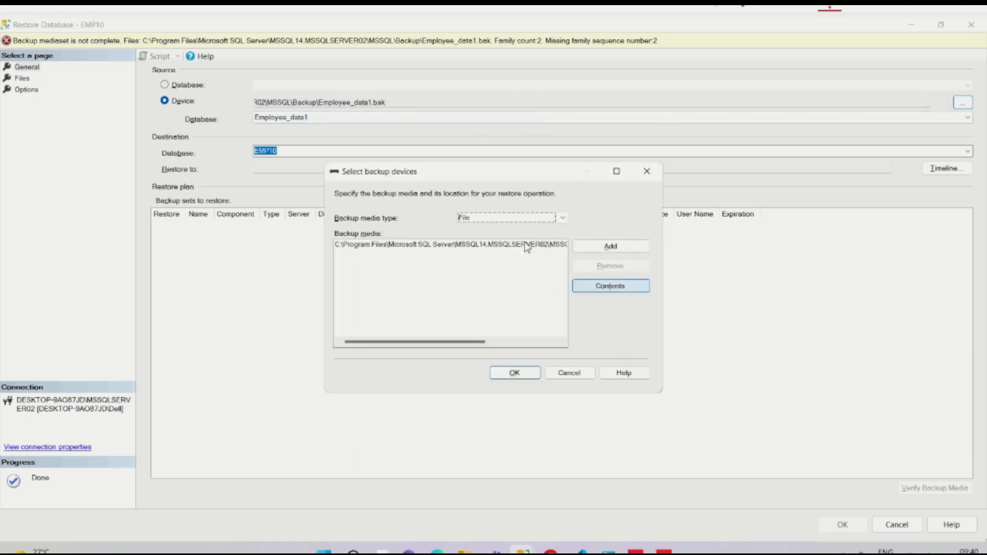
{"action": "left_click", "coordinate": [617, 268]}
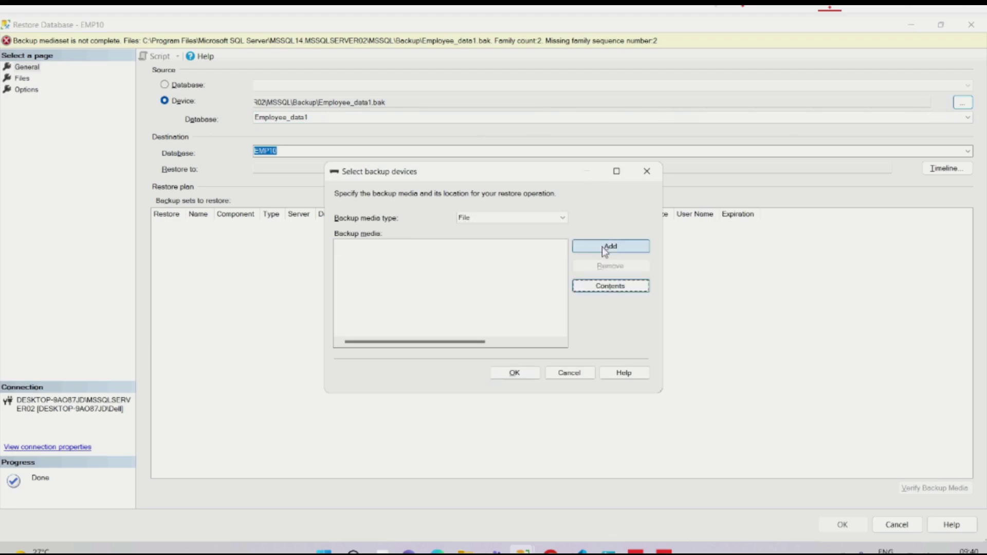
{"action": "left_click", "coordinate": [605, 247]}
{"action": "scroll", "coordinate": [354, 301], "scroll_direction": "down", "scroll_amount": 10}
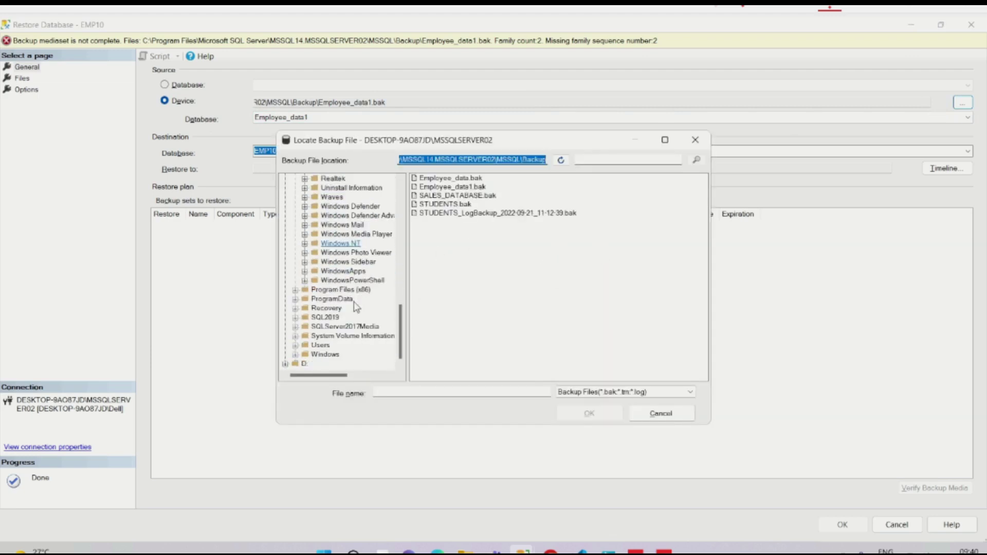
{"action": "left_click", "coordinate": [285, 364]}
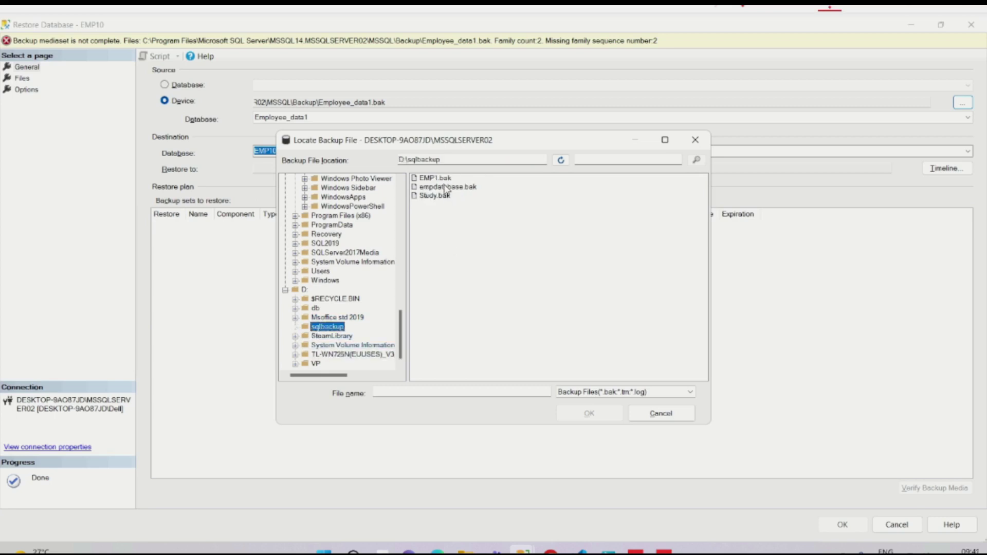
{"action": "left_click", "coordinate": [429, 179]}
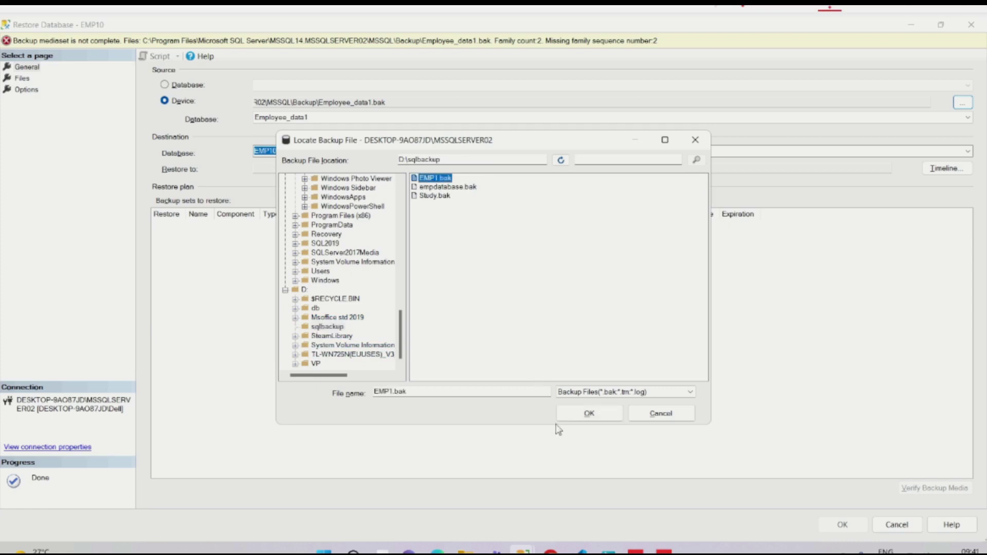
{"action": "left_click", "coordinate": [590, 413]}
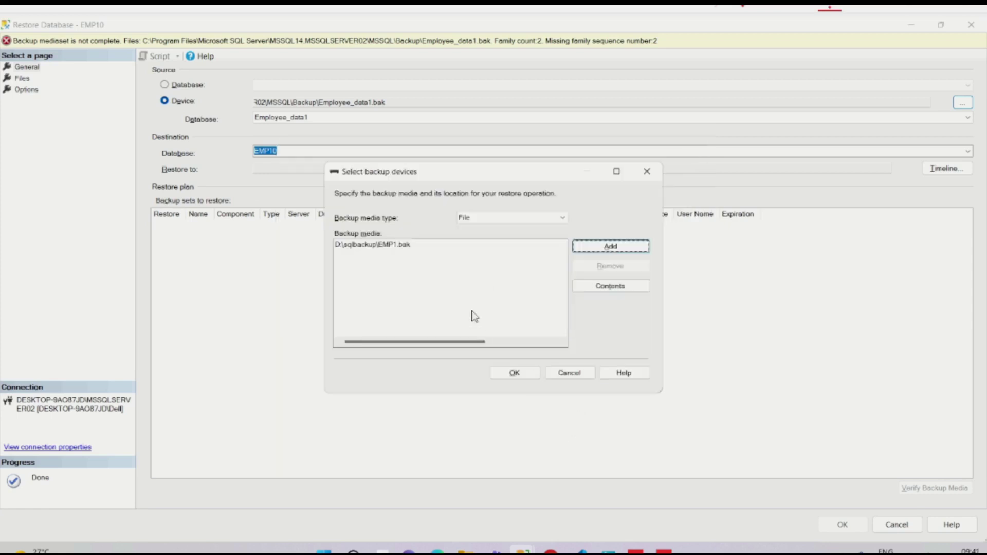
{"action": "left_click", "coordinate": [515, 374]}
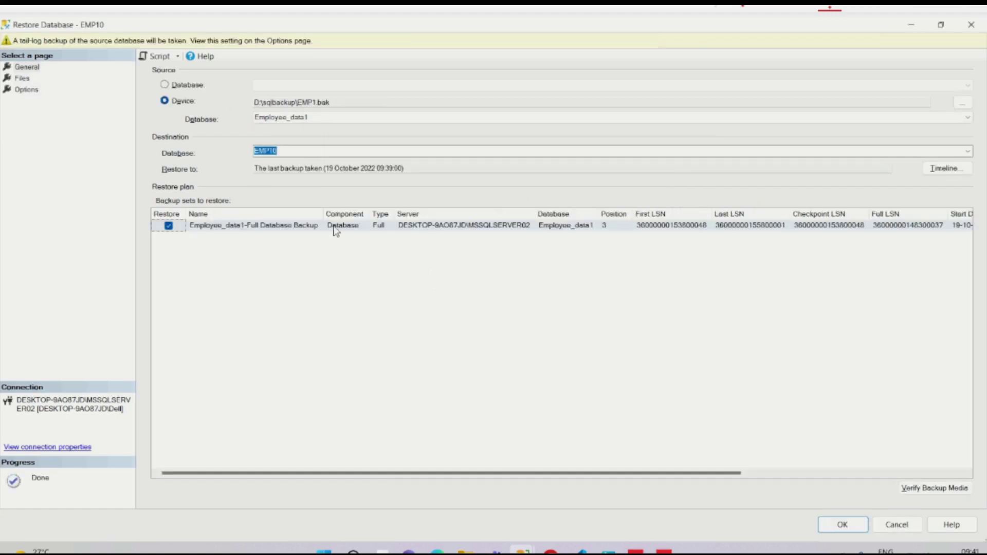
Step: Set the restore point in the backup timeline to 19 October 2022 at 09:31:08
{"action": "left_click", "coordinate": [942, 172]}
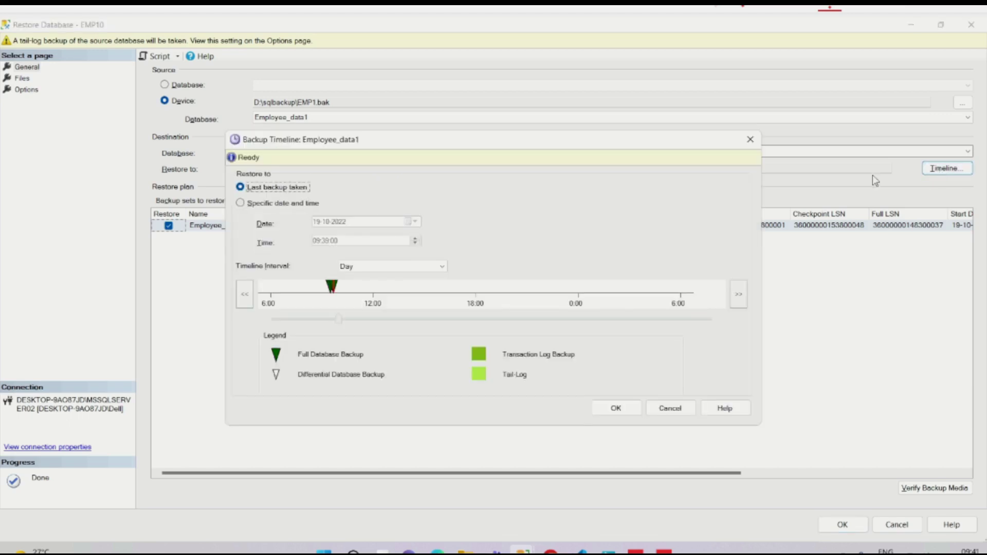
{"action": "left_click", "coordinate": [241, 204]}
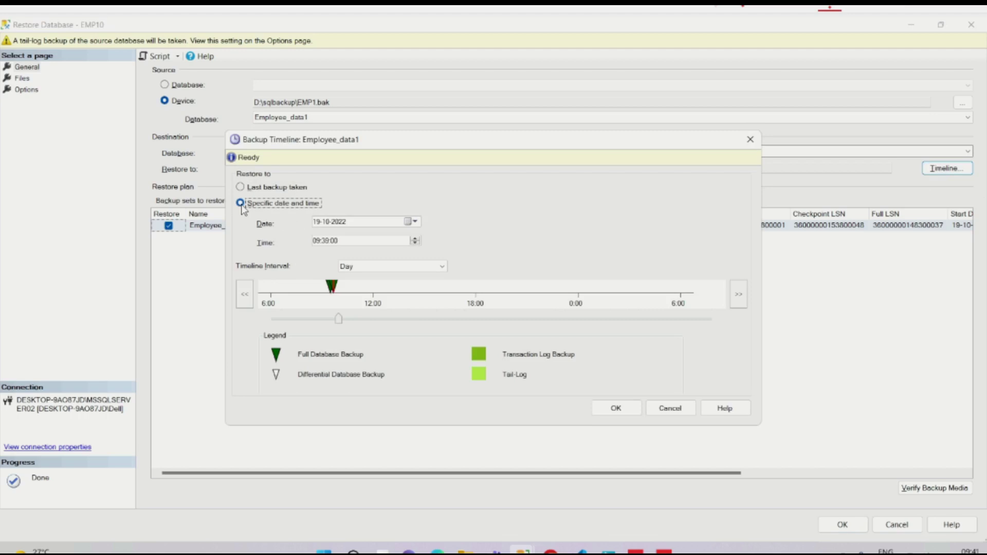
{"action": "left_click", "coordinate": [326, 241]}
{"action": "type", "text": "0"}
{"action": "left_click", "coordinate": [617, 408]}
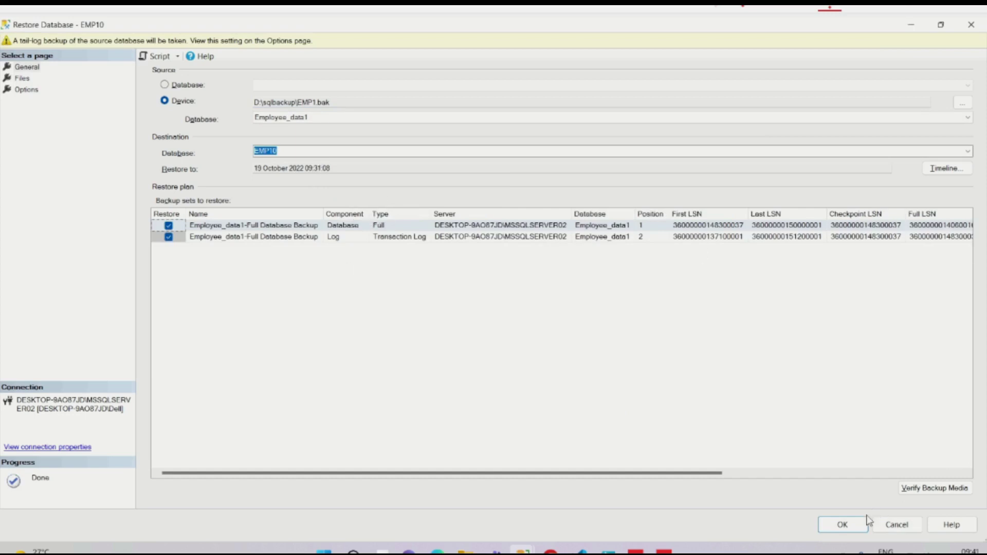
Step: Widen the Restore As column and rename the restored data file to Emp10.mdf
{"action": "left_click", "coordinate": [22, 78]}
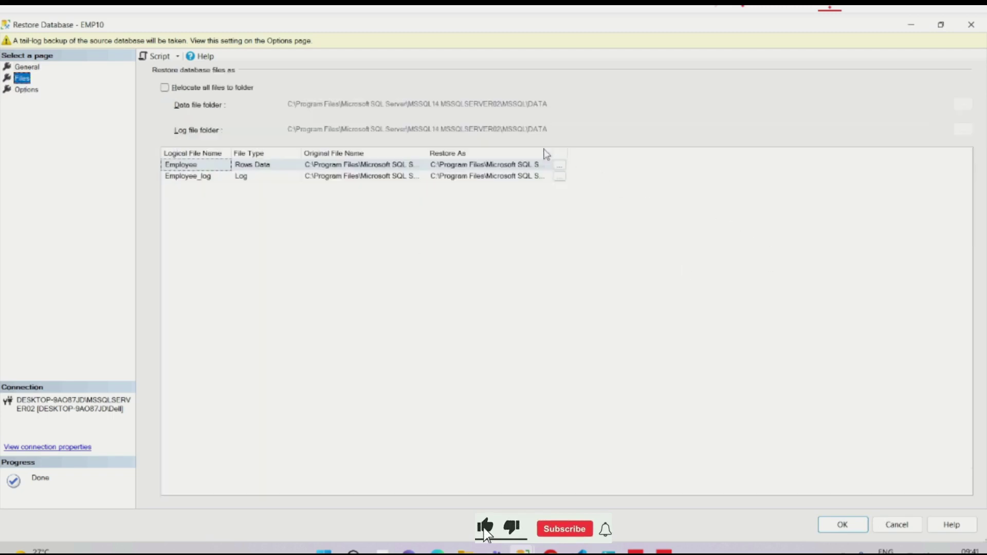
{"action": "left_click_drag", "start_coordinate": [614, 152], "coordinate": [864, 153]}
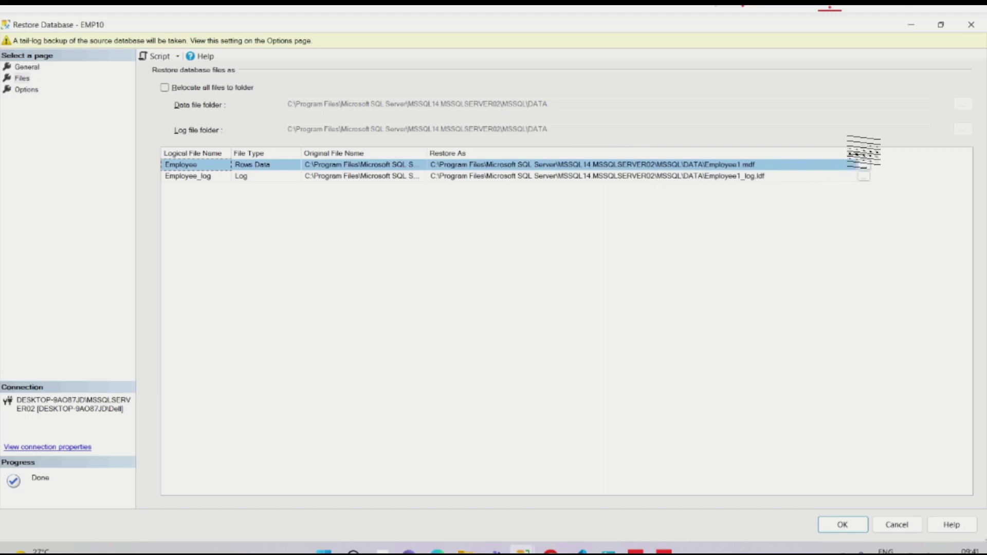
{"action": "left_click", "coordinate": [742, 166]}
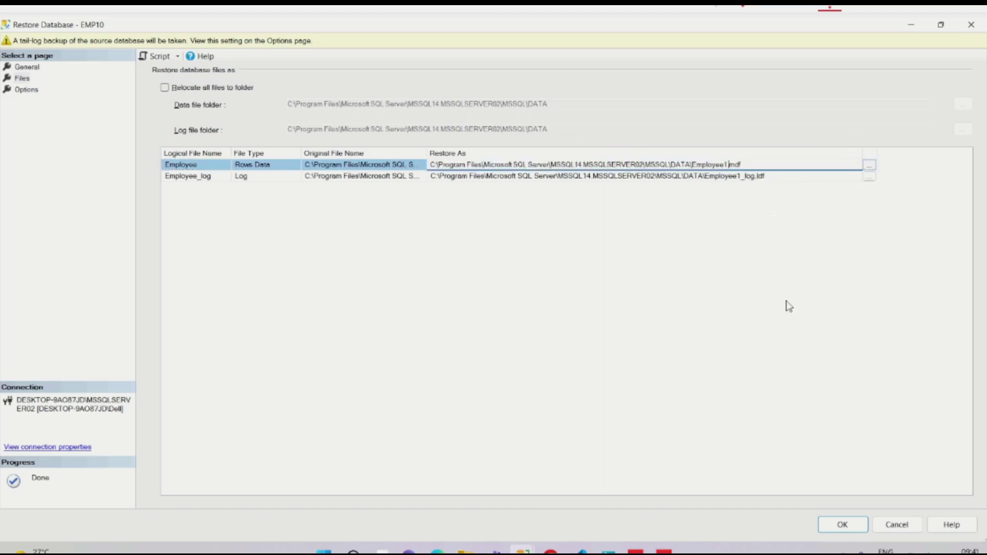
{"action": "key", "text": "BackSpace"}
{"action": "key", "text": "BackSpace"}
{"action": "key", "text": "BackSpace"}
{"action": "key", "text": "BackSpace"}
{"action": "key", "text": "BackSpace"}
{"action": "type", "text": "0"}
Step: Rename the restored log file to Emp10_log.ldf
{"action": "left_click", "coordinate": [739, 177]}
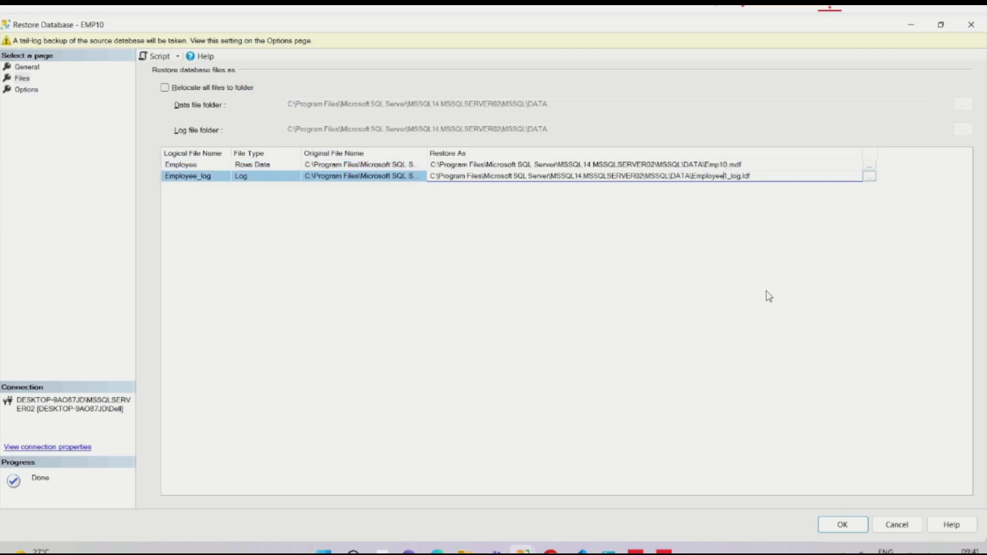
{"action": "type", "text": "0"}
{"action": "key", "text": "BackSpace"}
{"action": "key", "text": "BackSpace"}
{"action": "key", "text": "BackSpace"}
{"action": "key", "text": "BackSpace"}
{"action": "key", "text": "BackSpace"}
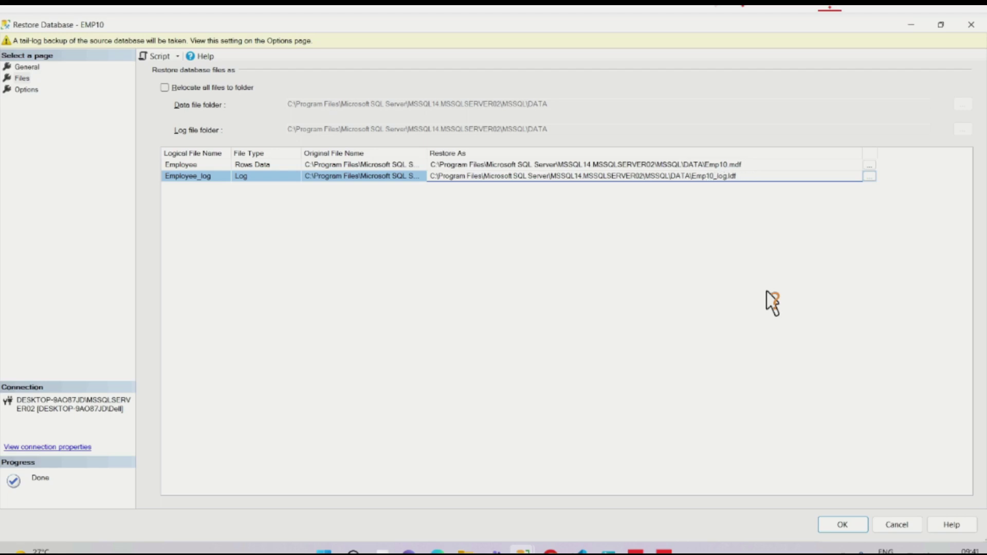
{"action": "key", "text": "Return"}
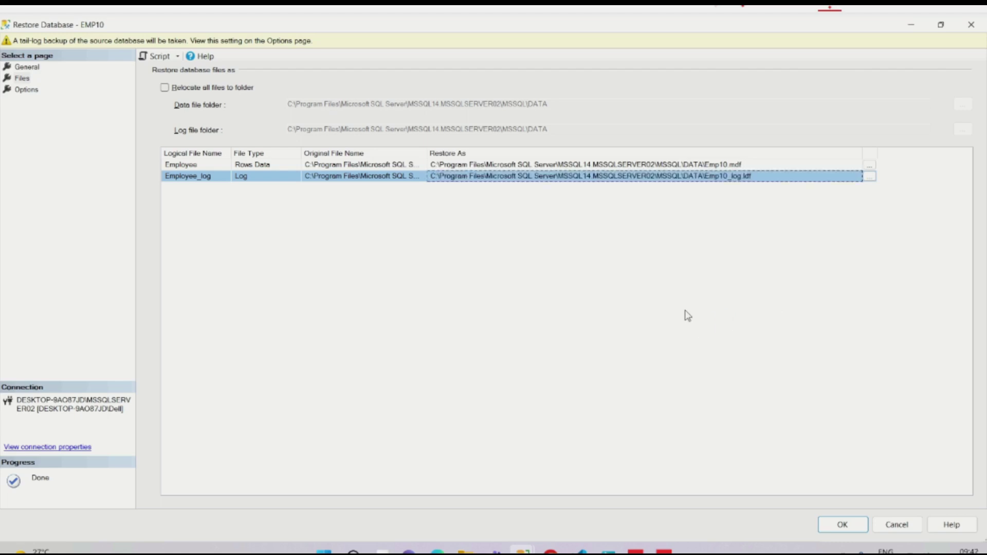
Step: Set the restore to overwrite the existing database (WITH REPLACE) and turn off the tail-log backup before restore
{"action": "left_click", "coordinate": [27, 93]}
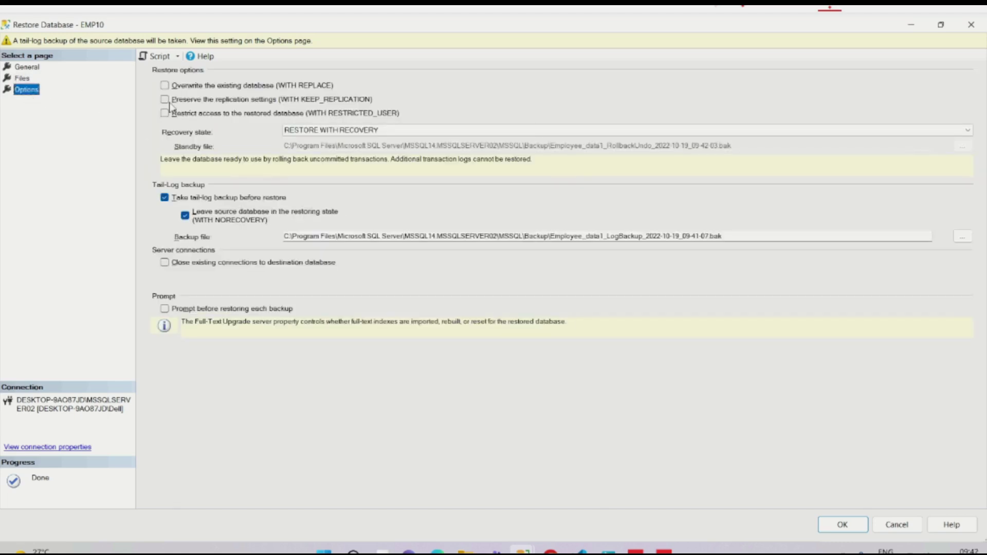
{"action": "left_click", "coordinate": [165, 86]}
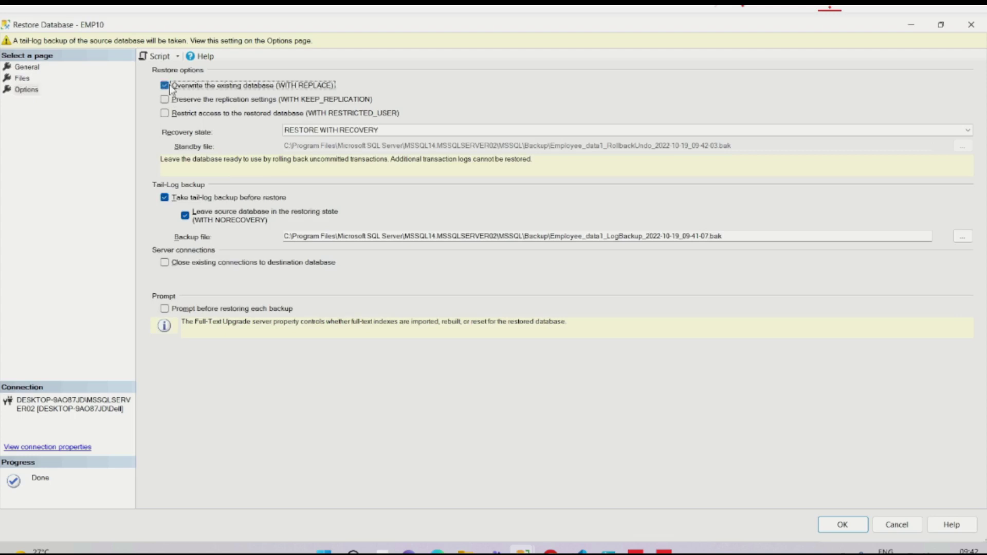
{"action": "left_click", "coordinate": [21, 80]}
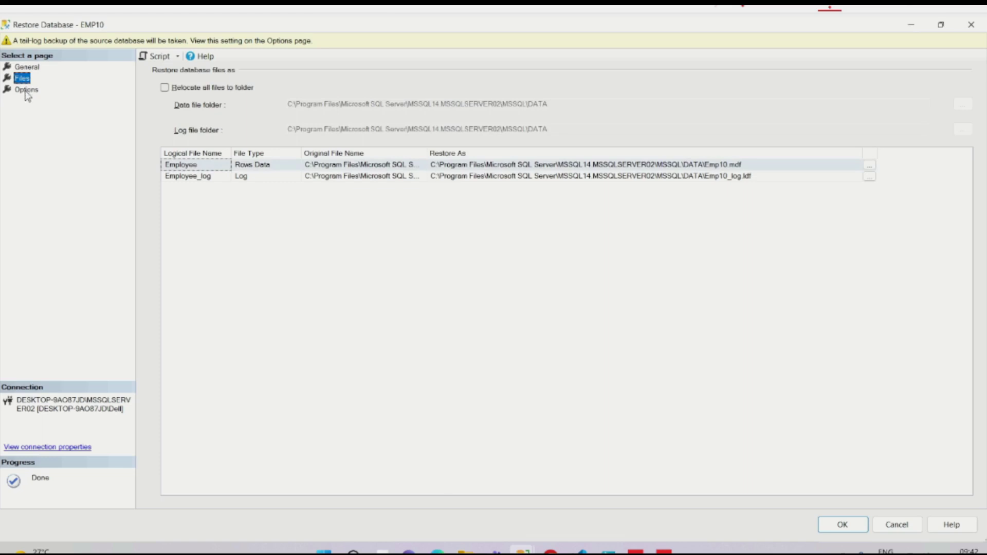
{"action": "left_click", "coordinate": [26, 91]}
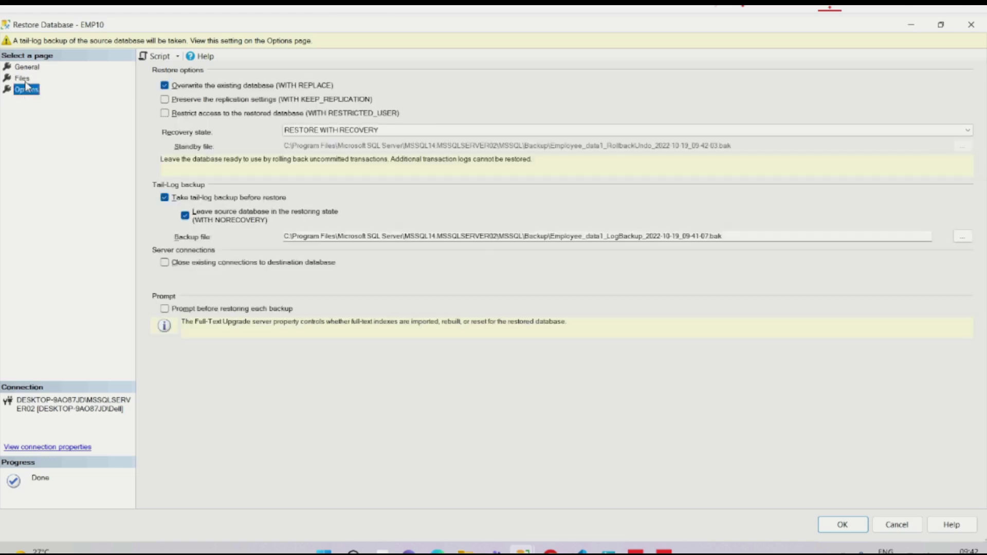
{"action": "left_click", "coordinate": [172, 199]}
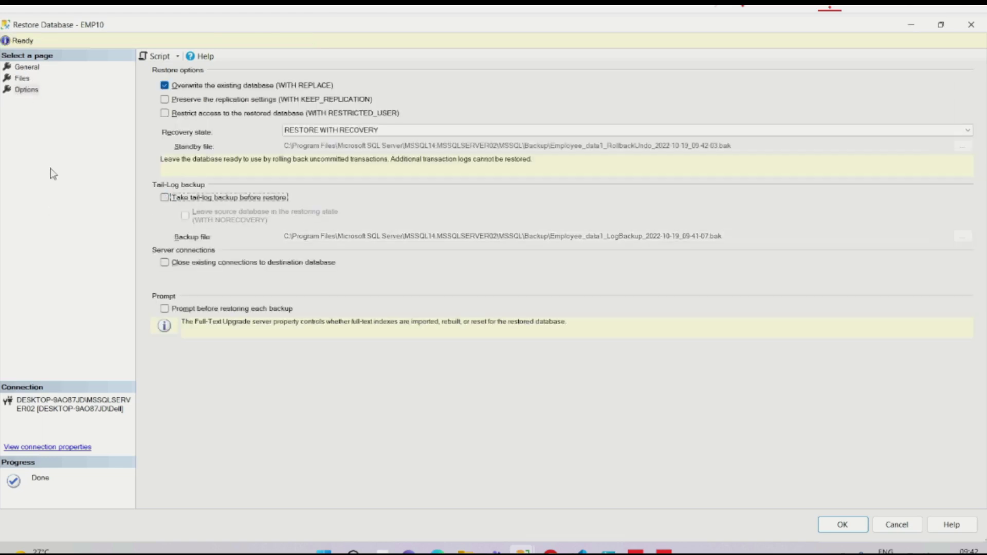
Step: Try to restore the EMP10 database from the general settings and read the details of the restore error
{"action": "left_click", "coordinate": [25, 68]}
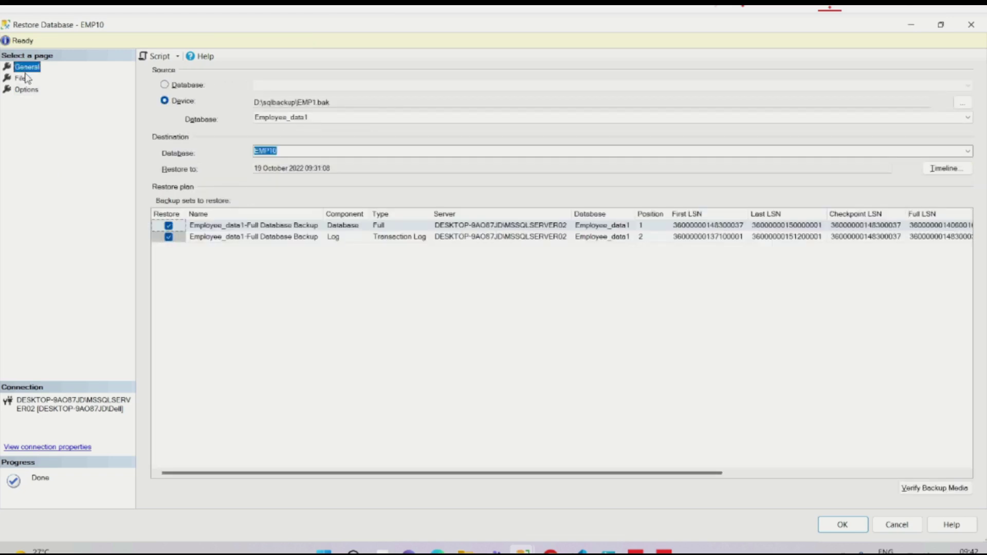
{"action": "left_click", "coordinate": [842, 525]}
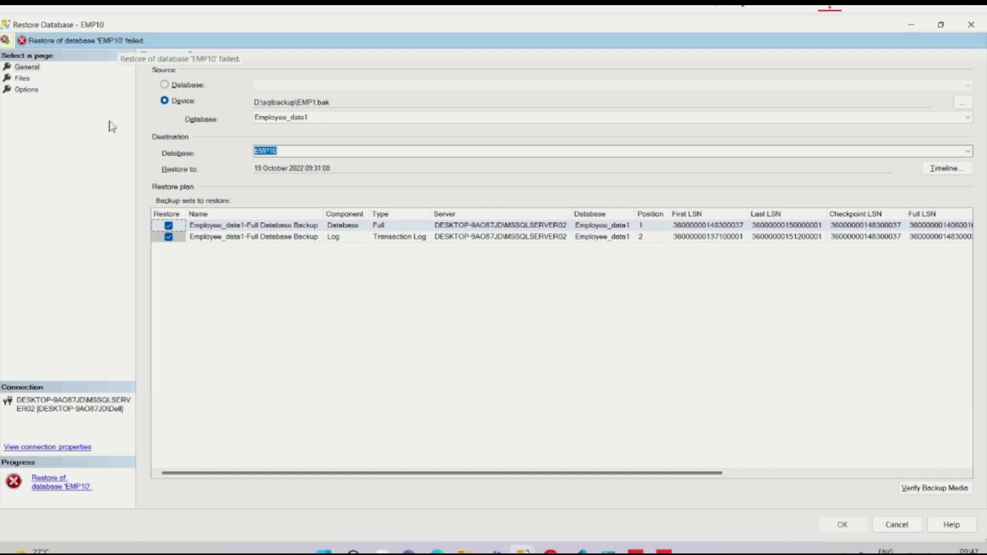
{"action": "left_click", "coordinate": [61, 486]}
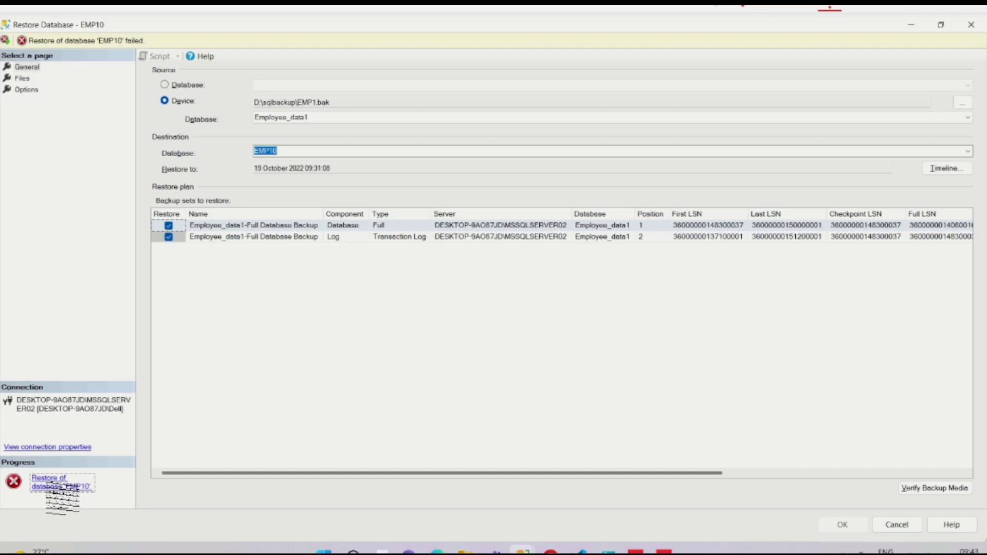
{"action": "left_click", "coordinate": [53, 486]}
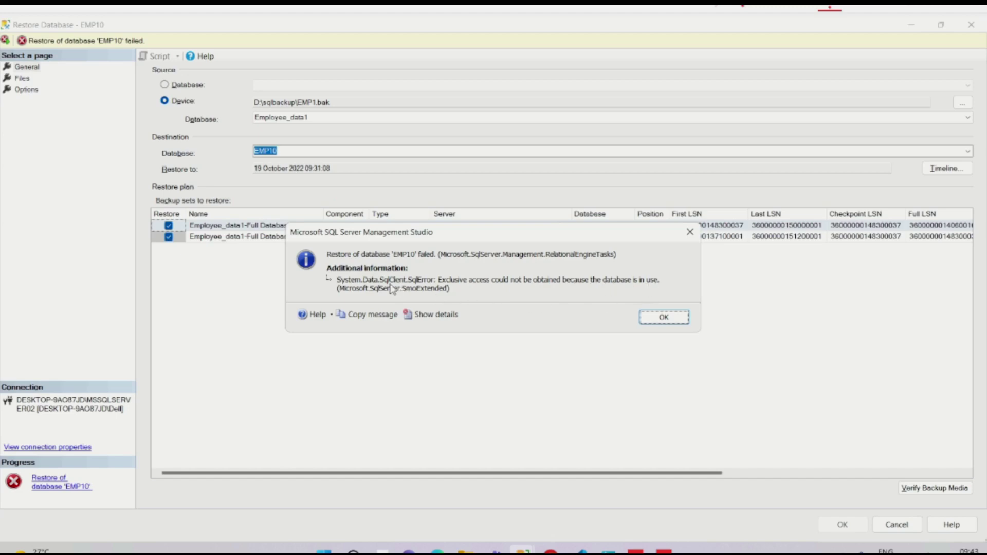
{"action": "left_click", "coordinate": [662, 317]}
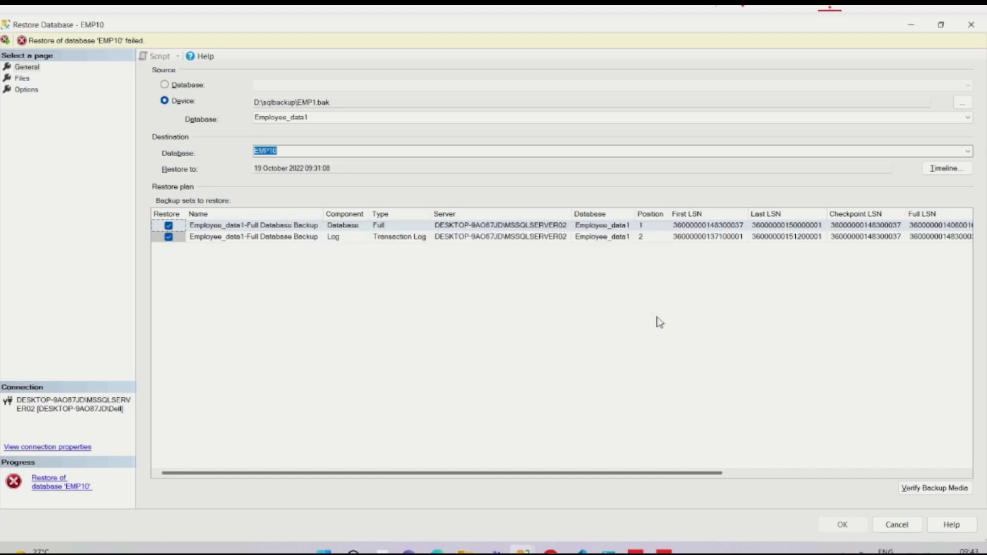
Step: Minimize the restore window and close the open query windows SQLQuery5.sql and SQLQuery1.sql
{"action": "left_click", "coordinate": [911, 27]}
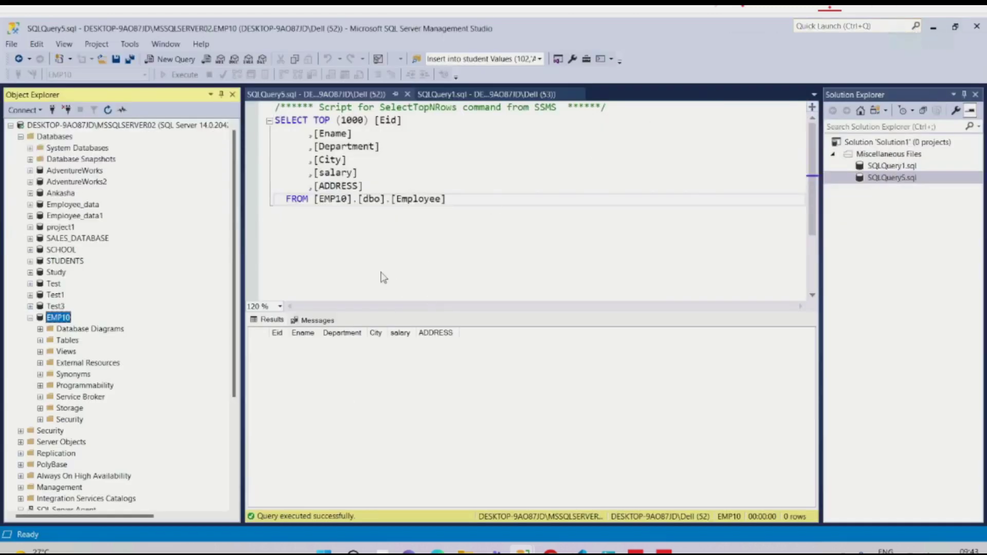
{"action": "left_click", "coordinate": [347, 199]}
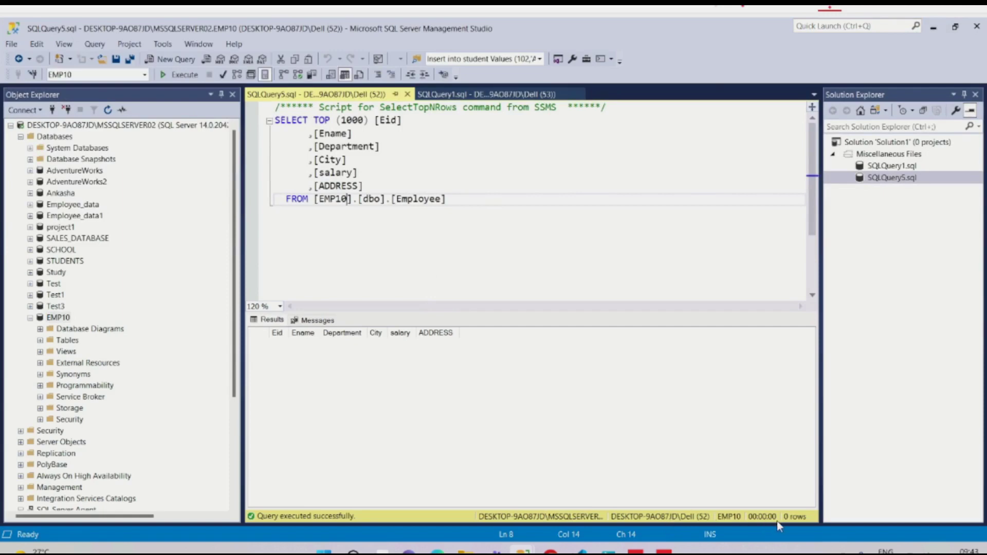
{"action": "left_click", "coordinate": [408, 94]}
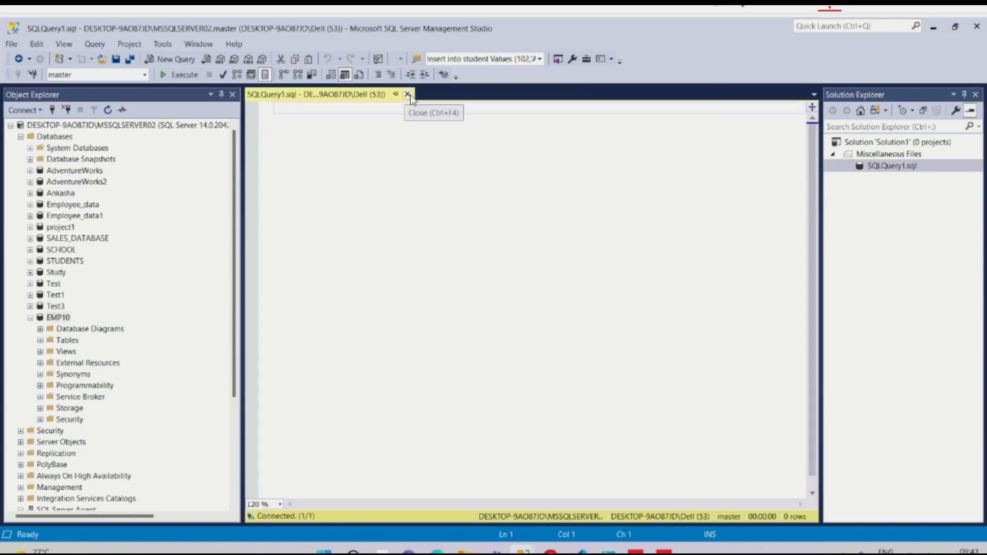
{"action": "left_click", "coordinate": [410, 95]}
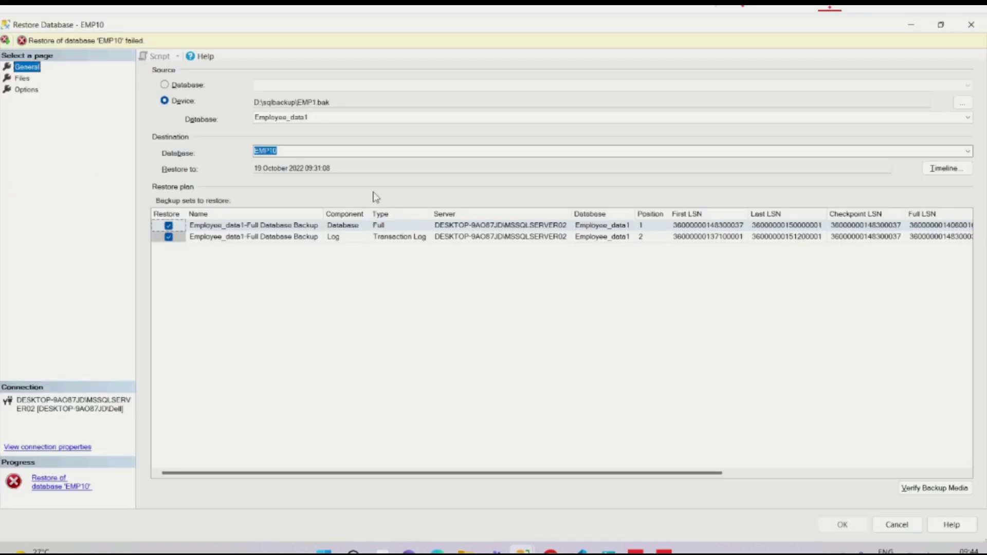
Step: Re-enter EMP10 as the destination database and run the restore to 19 October 2022 09:31:08 again
{"action": "left_click", "coordinate": [282, 149]}
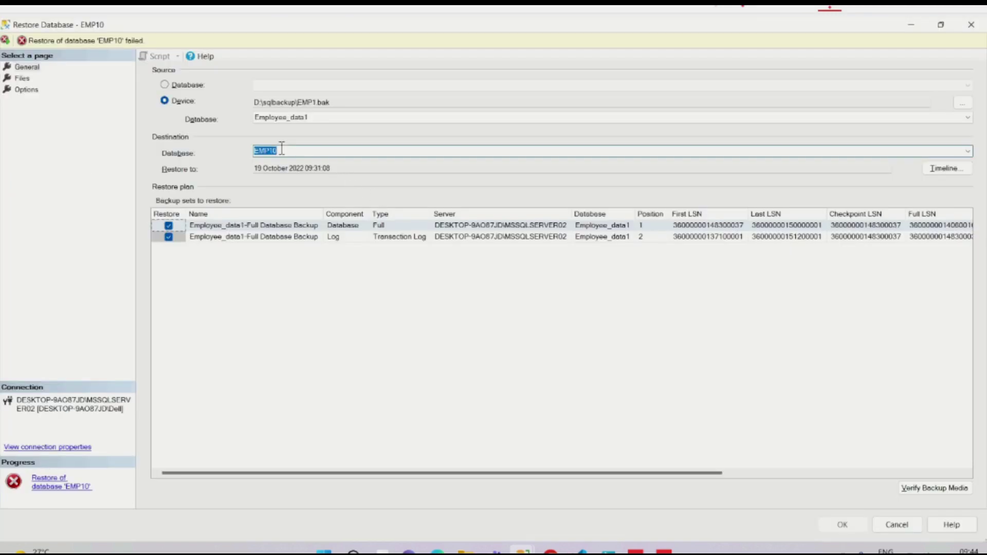
{"action": "left_click", "coordinate": [283, 151]}
{"action": "key", "text": "BackSpace"}
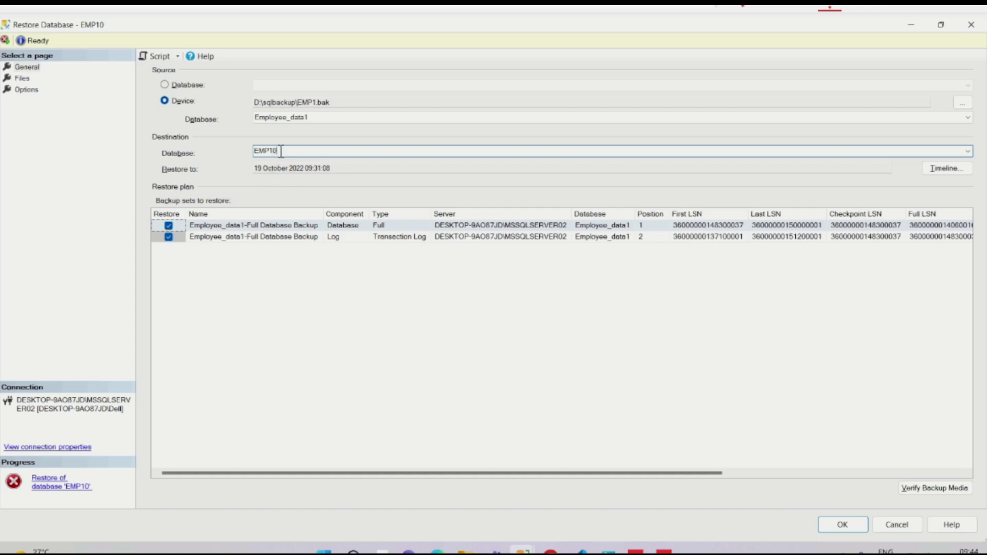
{"action": "left_click", "coordinate": [842, 527]}
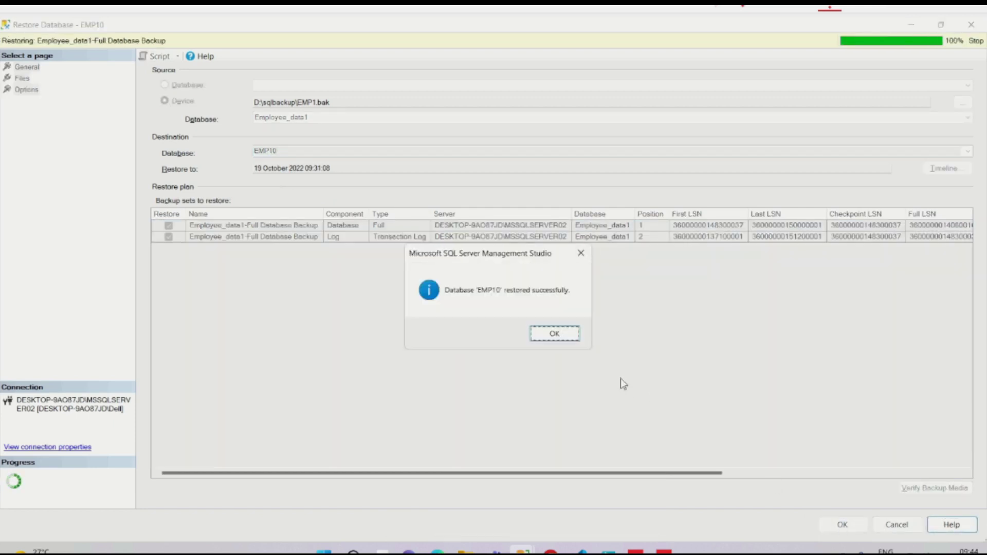
{"action": "left_click", "coordinate": [554, 333]}
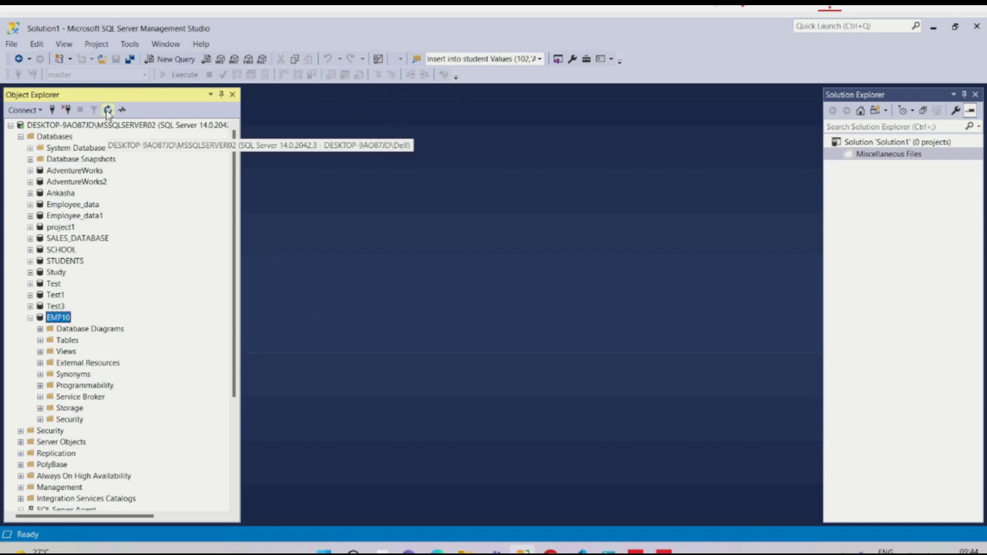
Step: Expand the tables of EMP10 and select the top 1000 rows of dbo.Employee to check the restored data
{"action": "left_click", "coordinate": [49, 341]}
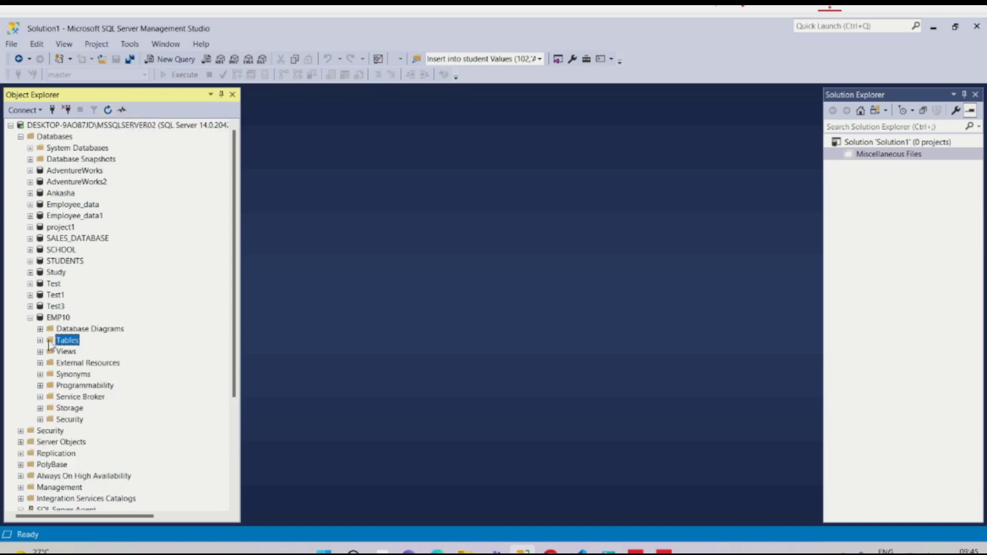
{"action": "left_click", "coordinate": [40, 340]}
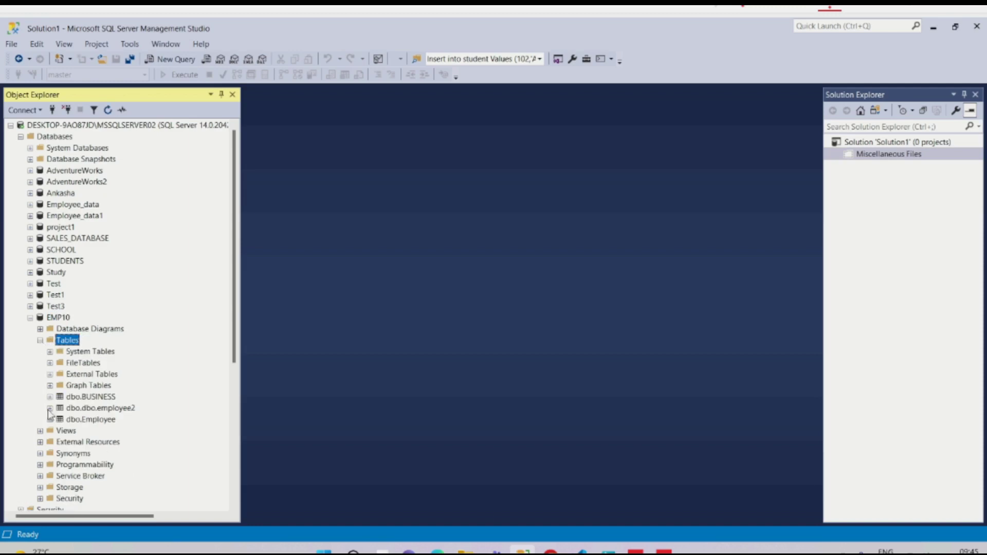
{"action": "right_click", "coordinate": [82, 421]}
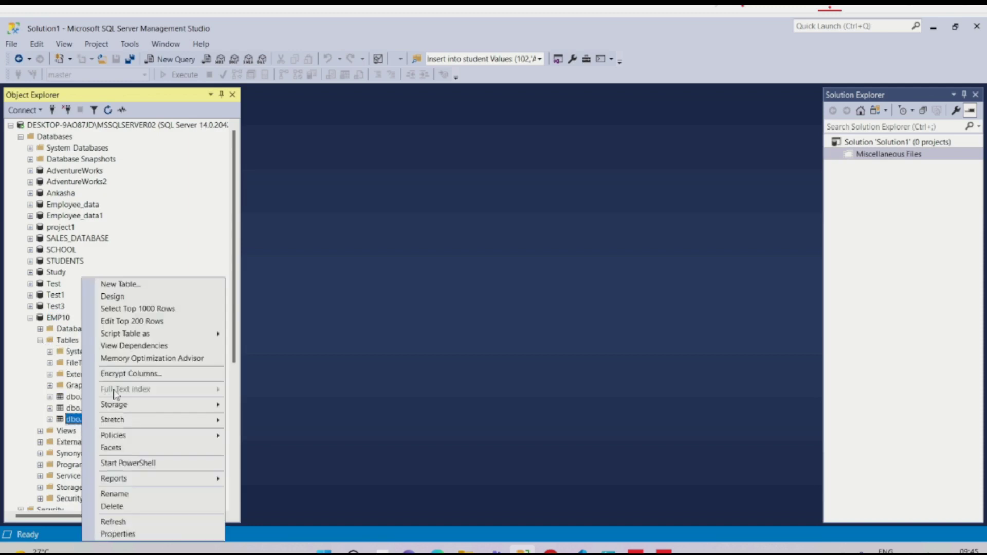
{"action": "left_click", "coordinate": [130, 310]}
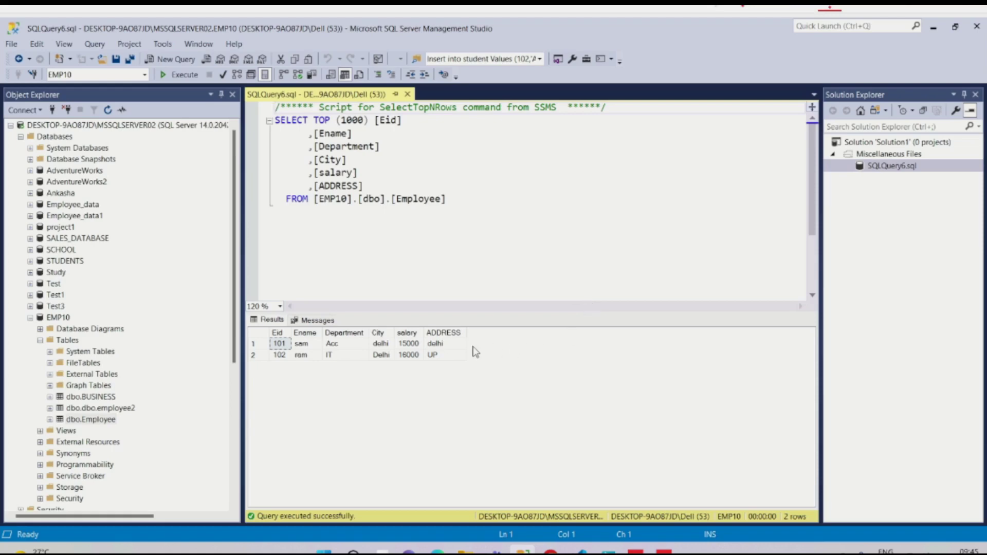
{"action": "left_click", "coordinate": [344, 357]}
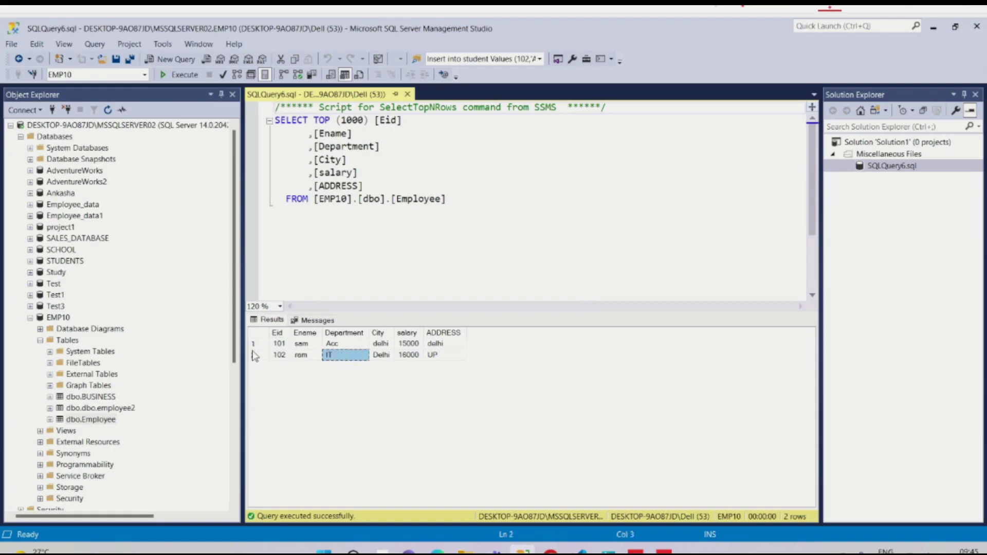
{"action": "left_click", "coordinate": [340, 245]}
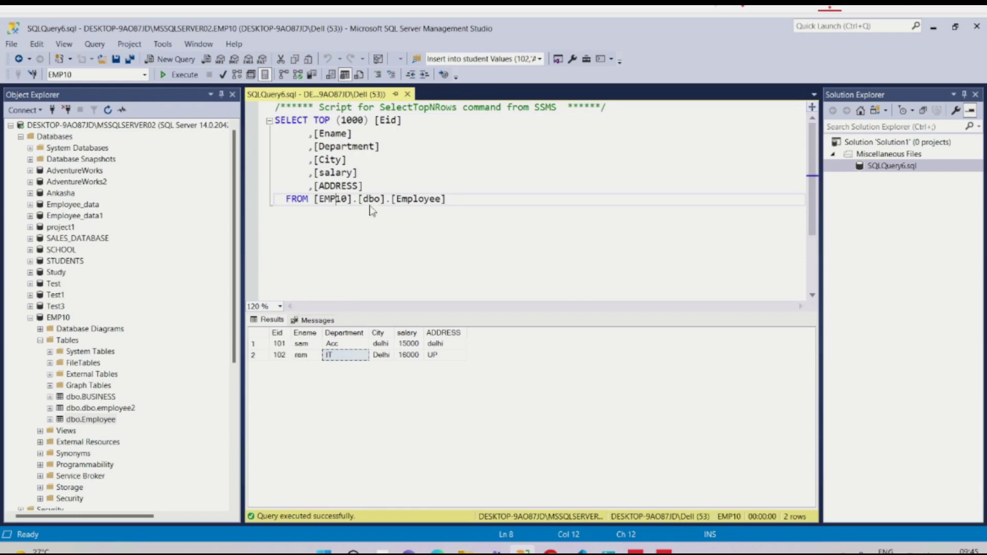